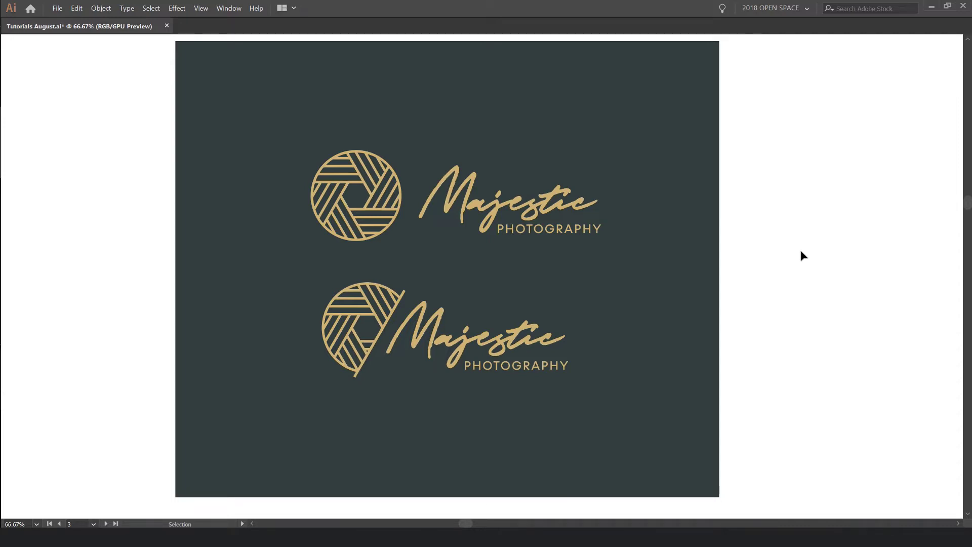
Step: Review the finished Majestic Photography logos, the camera references, the aperture icon sketches and the logotype variations
{"action": "scroll", "coordinate": [330, 181], "scroll_direction": "up", "scroll_amount": 1}
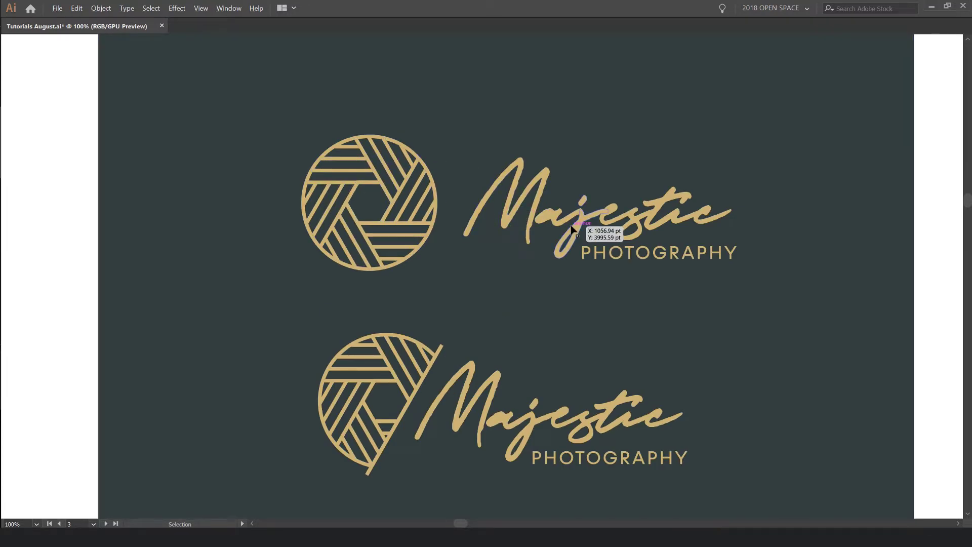
{"action": "scroll", "coordinate": [572, 229], "scroll_direction": "down", "scroll_amount": 1}
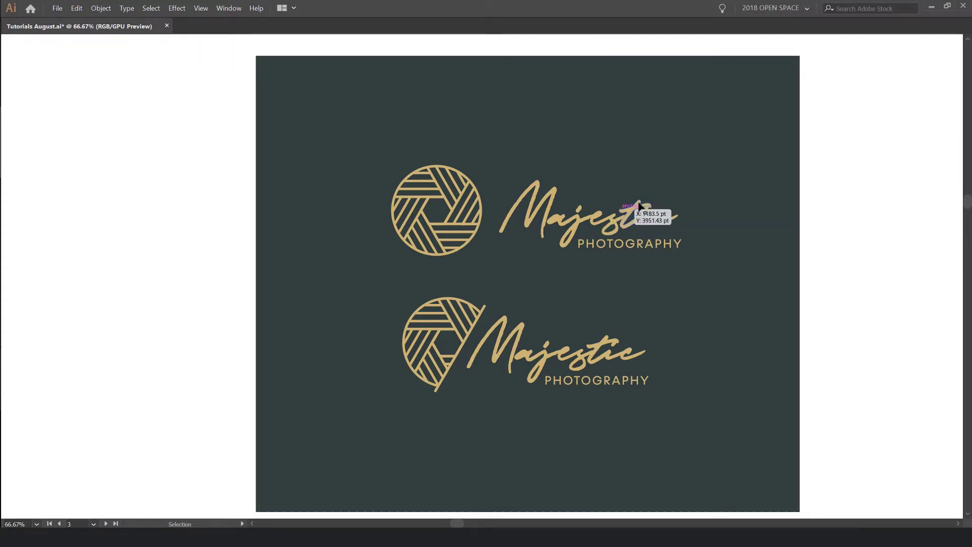
{"action": "scroll", "coordinate": [658, 202], "scroll_direction": "down", "scroll_amount": 3}
{"action": "left_click_drag", "start_coordinate": [668, 200], "coordinate": [567, 342]}
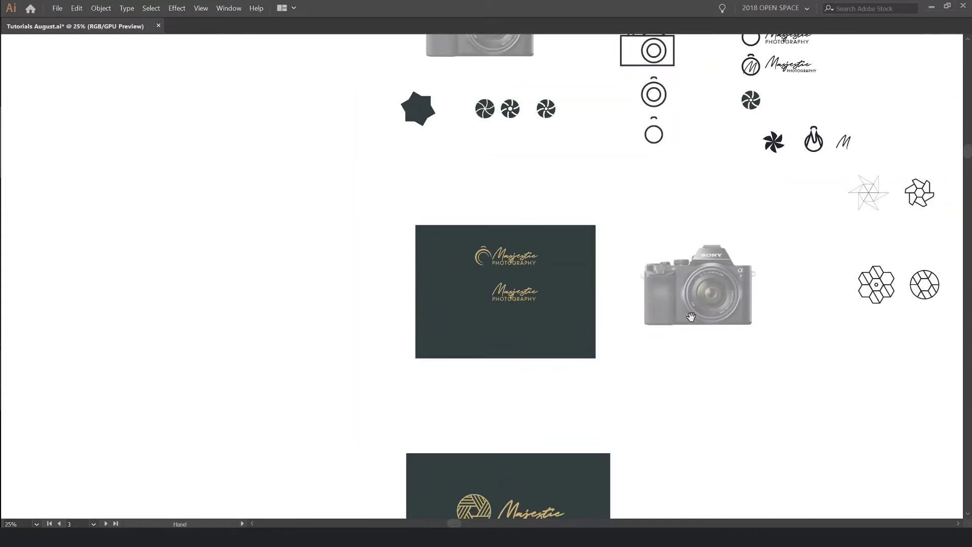
{"action": "left_click_drag", "start_coordinate": [707, 256], "coordinate": [616, 380]}
{"action": "left_click_drag", "start_coordinate": [597, 94], "coordinate": [578, 248]}
{"action": "scroll", "coordinate": [567, 253], "scroll_direction": "up", "scroll_amount": 2}
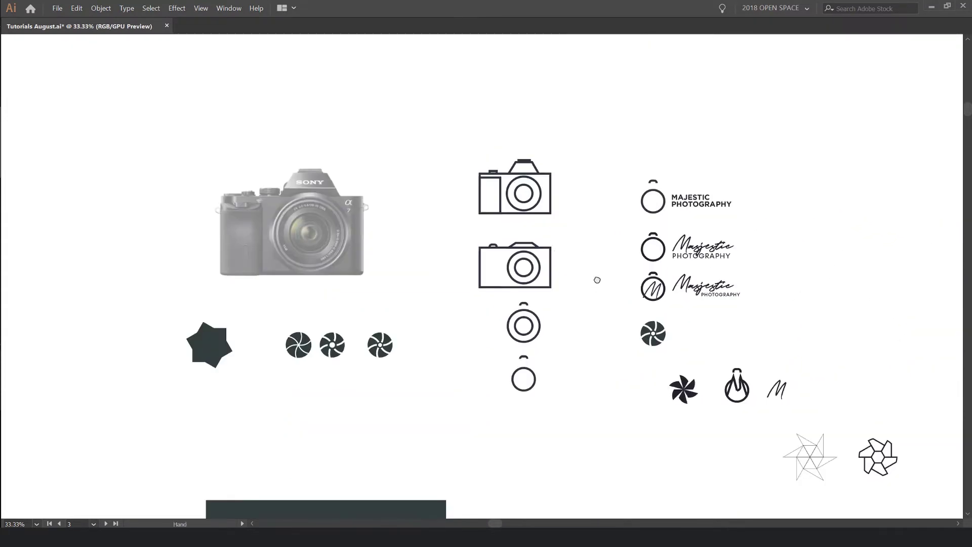
{"action": "left_click_drag", "start_coordinate": [696, 385], "coordinate": [619, 61]}
{"action": "left_click_drag", "start_coordinate": [613, 241], "coordinate": [575, 124]}
{"action": "scroll", "coordinate": [532, 282], "scroll_direction": "up", "scroll_amount": 1}
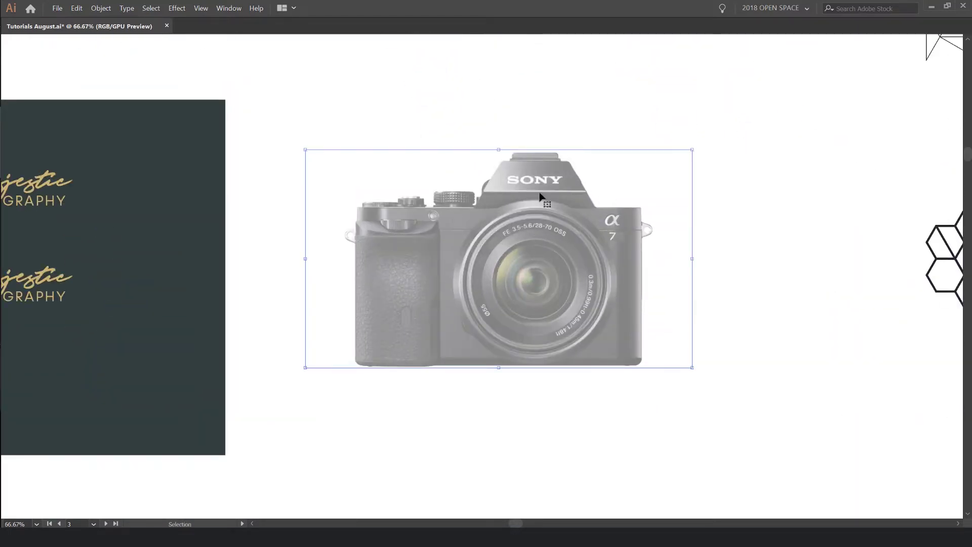
{"action": "scroll", "coordinate": [575, 260], "scroll_direction": "down", "scroll_amount": 2}
{"action": "left_click_drag", "start_coordinate": [622, 168], "coordinate": [612, 292]}
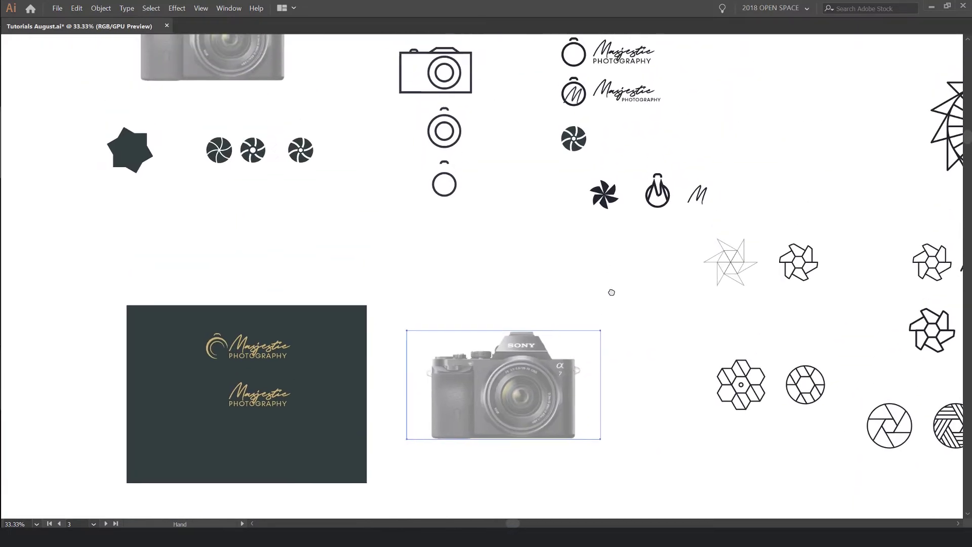
{"action": "left_click_drag", "start_coordinate": [698, 302], "coordinate": [510, 319]}
{"action": "left_click_drag", "start_coordinate": [712, 260], "coordinate": [673, 178]}
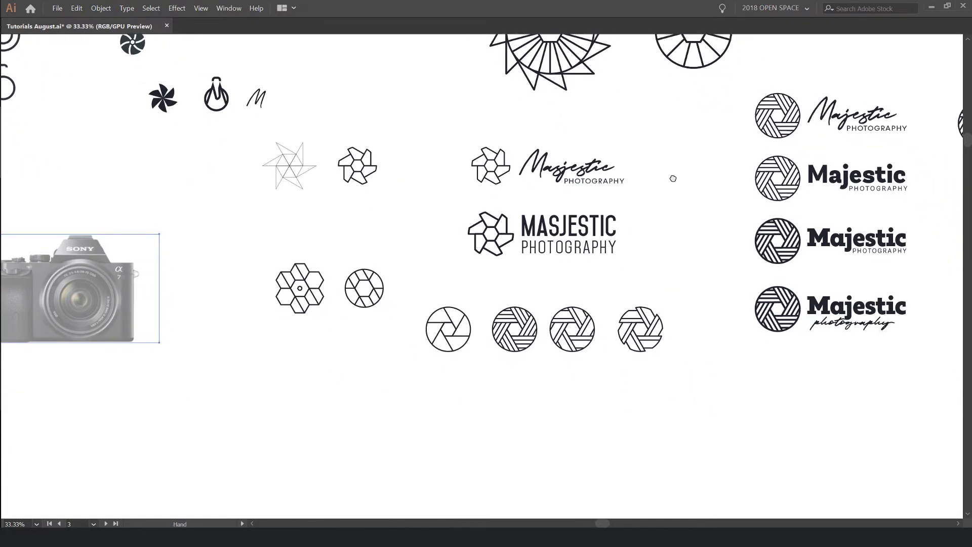
{"action": "scroll", "coordinate": [673, 178], "scroll_direction": "up", "scroll_amount": 1}
{"action": "left_click_drag", "start_coordinate": [696, 269], "coordinate": [712, 165]}
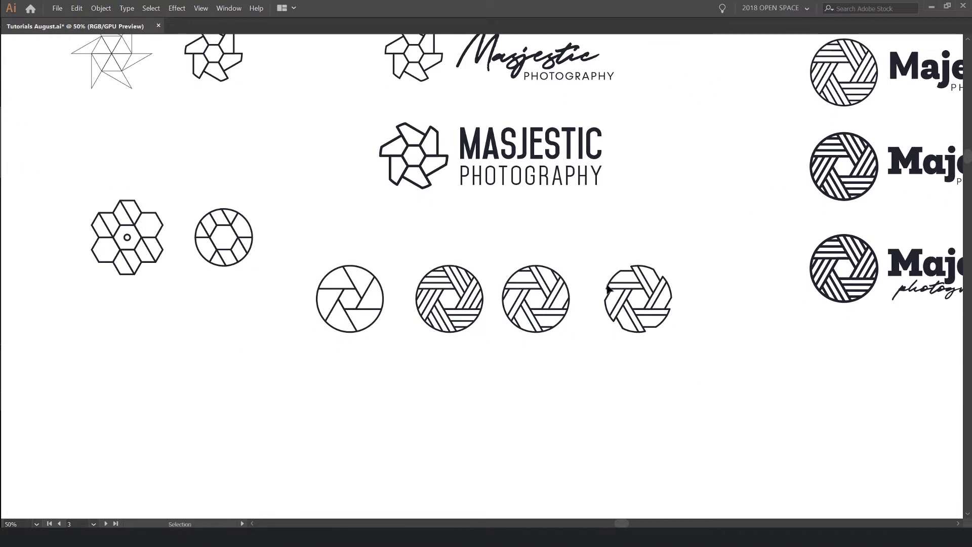
{"action": "left_click_drag", "start_coordinate": [650, 190], "coordinate": [405, 223]}
{"action": "left_click_drag", "start_coordinate": [516, 230], "coordinate": [255, 338]}
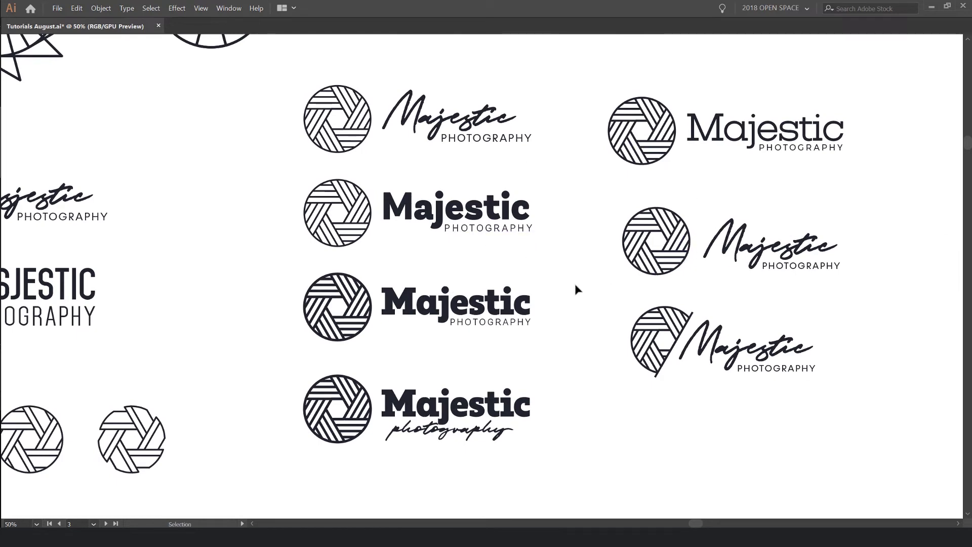
Step: Examine the two final gold Majestic Photography logos on the dark green background
{"action": "scroll", "coordinate": [586, 287], "scroll_direction": "down", "scroll_amount": 3}
{"action": "left_click_drag", "start_coordinate": [396, 364], "coordinate": [700, 190]}
{"action": "scroll", "coordinate": [381, 299], "scroll_direction": "up", "scroll_amount": 2}
{"action": "left_click_drag", "start_coordinate": [276, 288], "coordinate": [375, 256]}
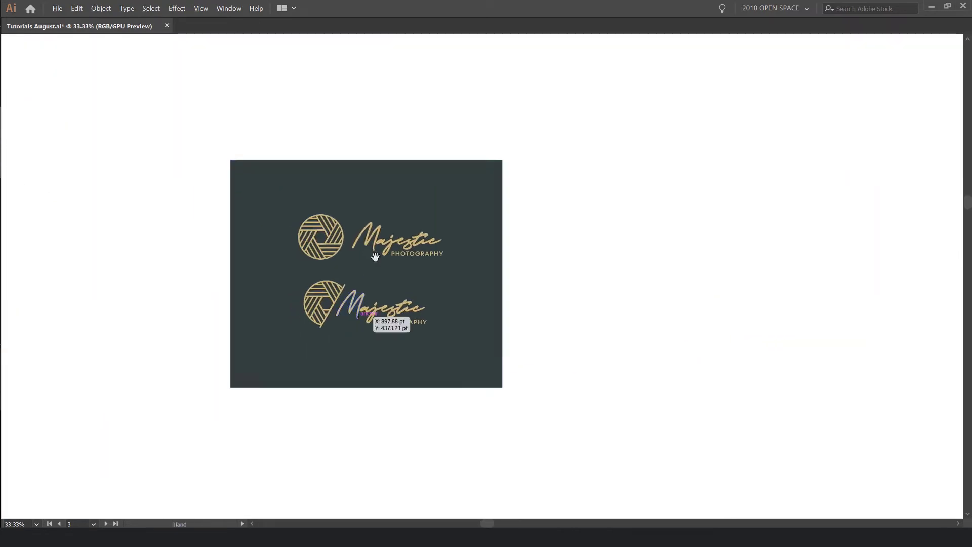
{"action": "scroll", "coordinate": [375, 256], "scroll_direction": "up", "scroll_amount": 2}
{"action": "scroll", "coordinate": [639, 236], "scroll_direction": "down", "scroll_amount": 2}
{"action": "left_click_drag", "start_coordinate": [692, 228], "coordinate": [592, 238]}
{"action": "left_click_drag", "start_coordinate": [650, 204], "coordinate": [562, 195]}
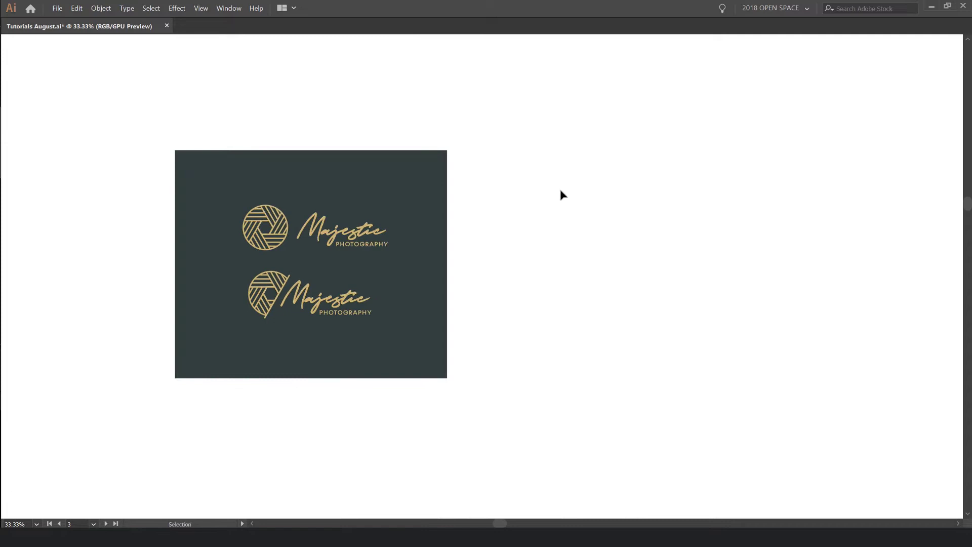
{"action": "scroll", "coordinate": [528, 216], "scroll_direction": "up", "scroll_amount": 1}
{"action": "left_click_drag", "start_coordinate": [245, 217], "coordinate": [571, 186]}
{"action": "scroll", "coordinate": [467, 208], "scroll_direction": "up", "scroll_amount": 2}
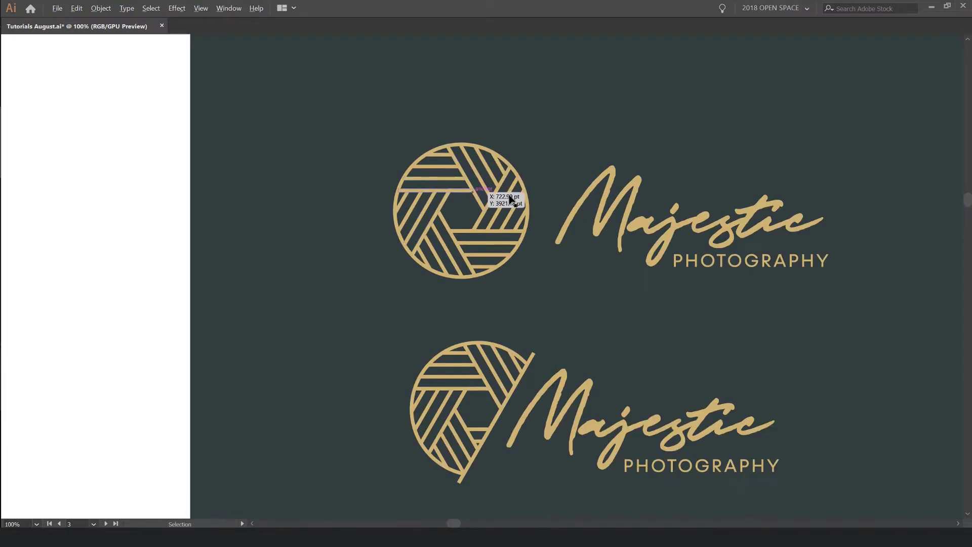
{"action": "scroll", "coordinate": [433, 202], "scroll_direction": "down", "scroll_amount": 2}
Step: Draw a solid hexagon about 220 by 191 pt in the blank area beside the logos, and shift it about 161 pt right
{"action": "scroll", "coordinate": [506, 182], "scroll_direction": "right", "scroll_amount": 3}
{"action": "key", "text": "Tab"}
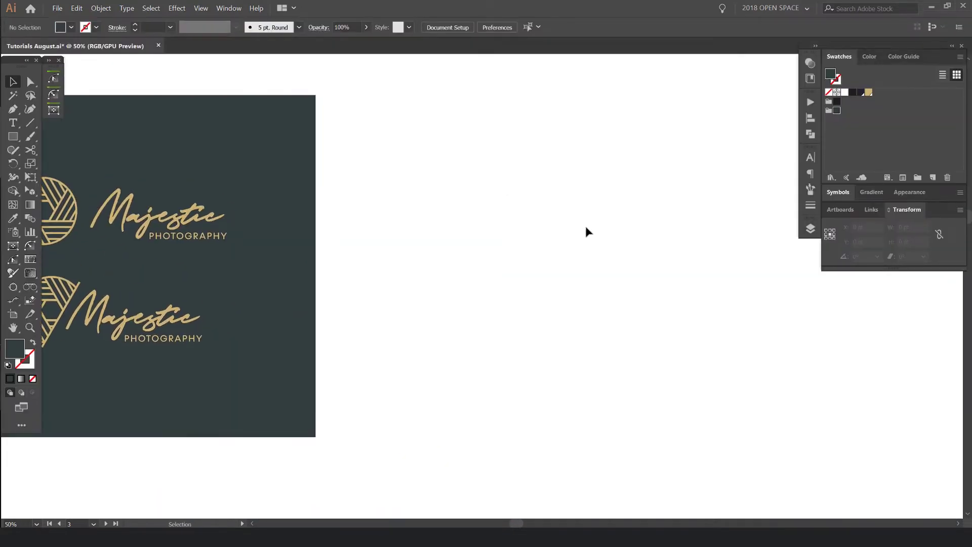
{"action": "left_click", "coordinate": [14, 141]}
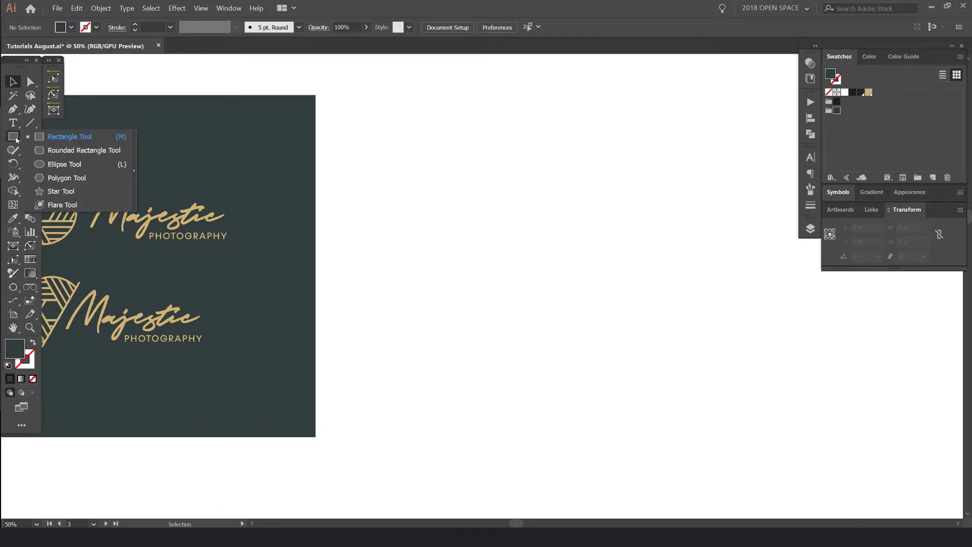
{"action": "left_click", "coordinate": [86, 178]}
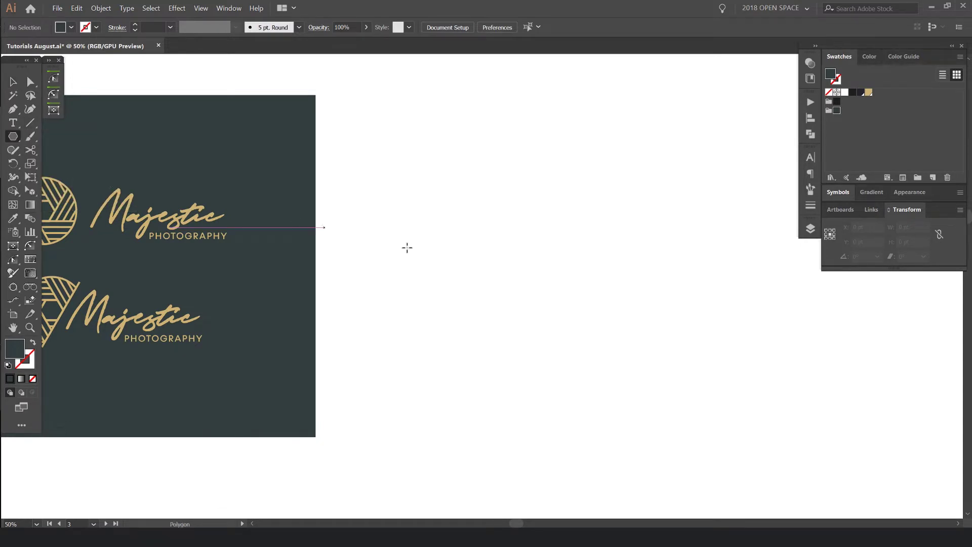
{"action": "scroll", "coordinate": [562, 296], "scroll_direction": "up", "scroll_amount": 1}
{"action": "left_click_drag", "start_coordinate": [552, 293], "coordinate": [450, 284]}
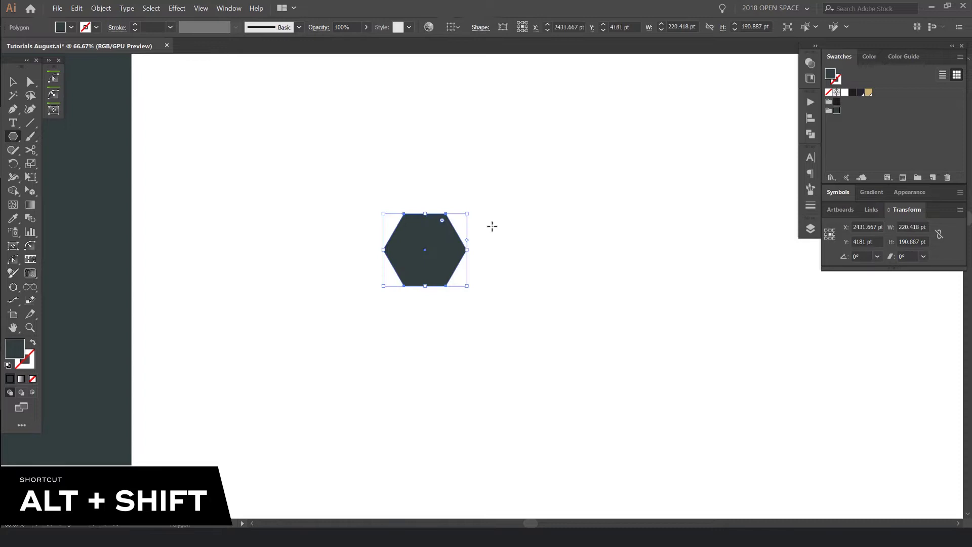
{"action": "key", "text": "v"}
{"action": "left_click_drag", "start_coordinate": [457, 233], "coordinate": [511, 250]}
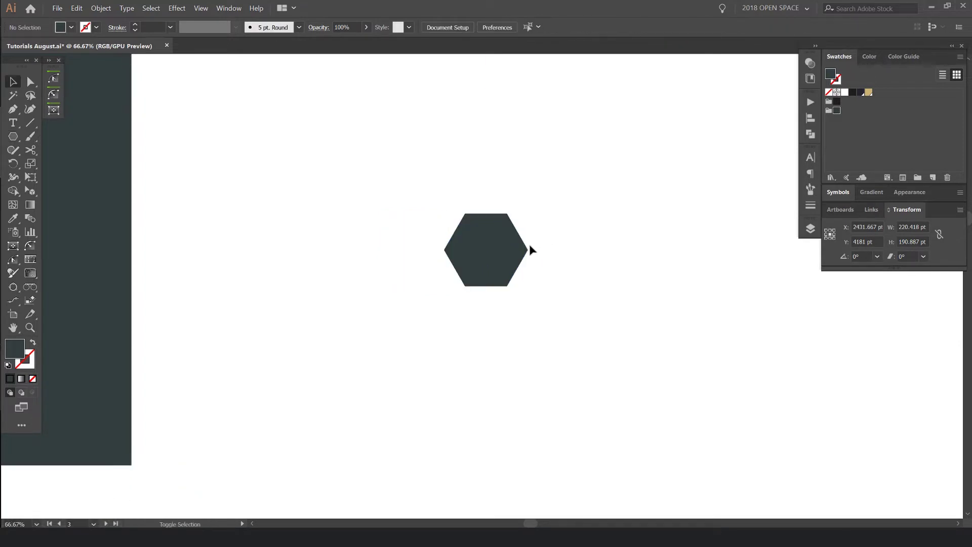
Step: Swap the hexagon's fill and stroke so it has only an outline, and set the stroke weight to 10 pt
{"action": "scroll", "coordinate": [506, 251], "scroll_direction": "up", "scroll_amount": 1}
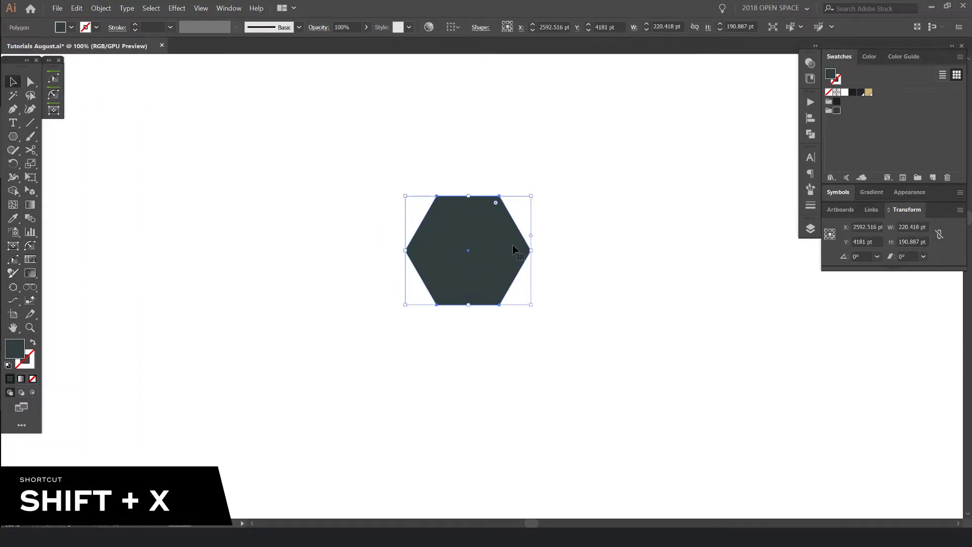
{"action": "key", "text": "shift+x"}
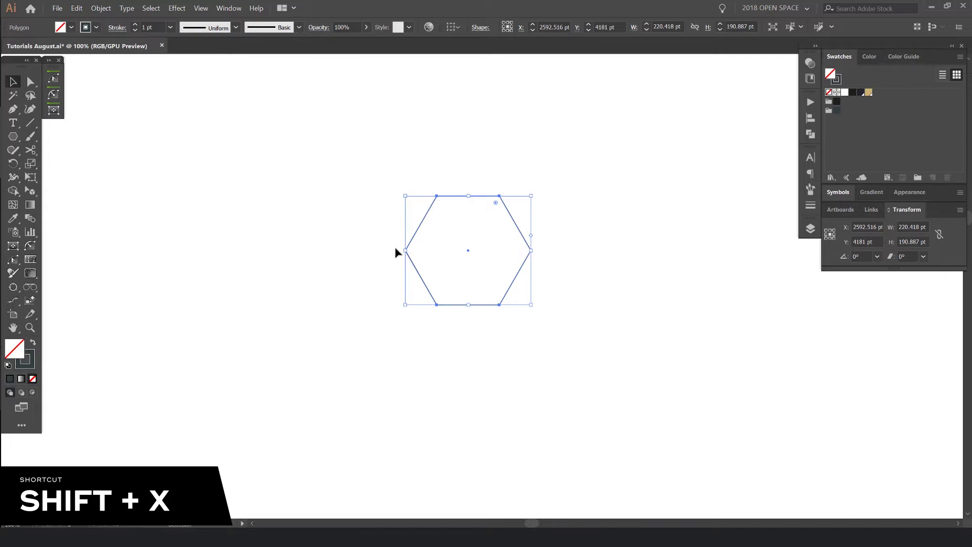
{"action": "left_click", "coordinate": [136, 24]}
{"action": "left_click", "coordinate": [136, 24]}
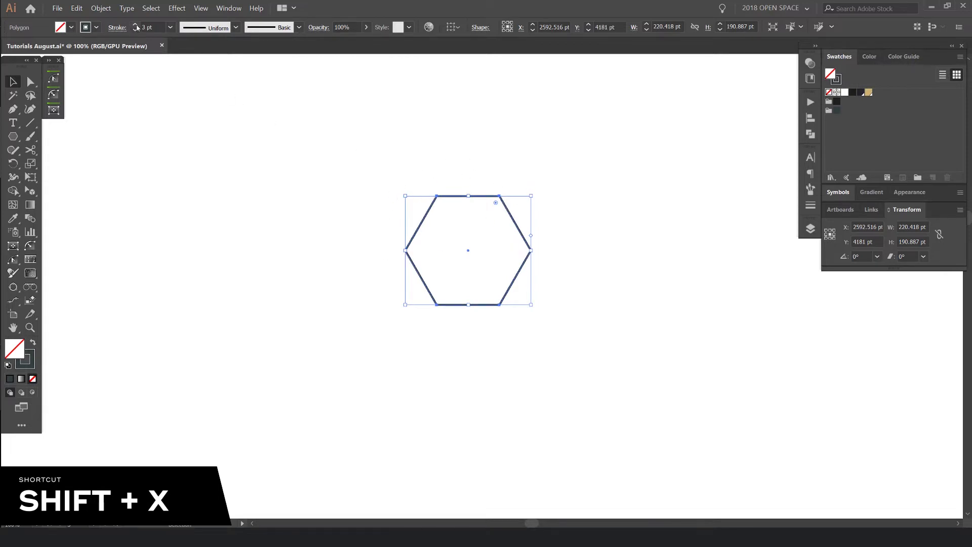
{"action": "left_click", "coordinate": [135, 24]}
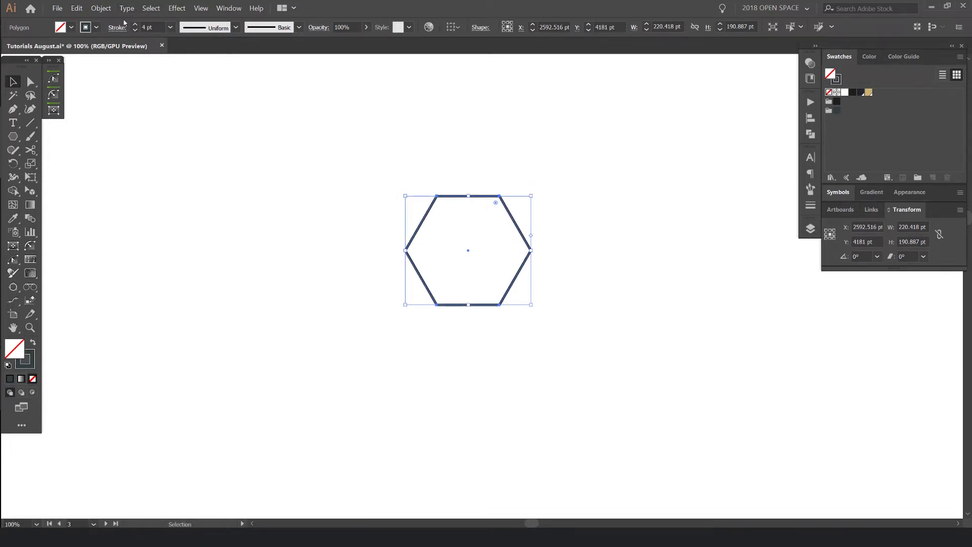
{"action": "left_click", "coordinate": [135, 25]}
{"action": "left_click", "coordinate": [135, 25]}
{"action": "left_click", "coordinate": [135, 25]}
{"action": "left_click", "coordinate": [135, 25]}
{"action": "left_click", "coordinate": [135, 25]}
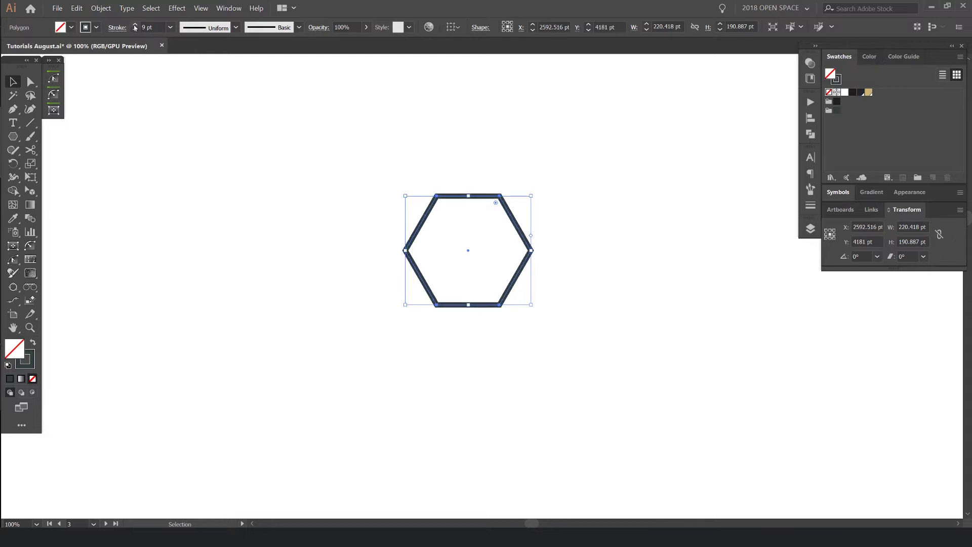
{"action": "left_click", "coordinate": [137, 25]}
{"action": "left_click", "coordinate": [479, 165]}
{"action": "key", "text": "ctrl+minus"}
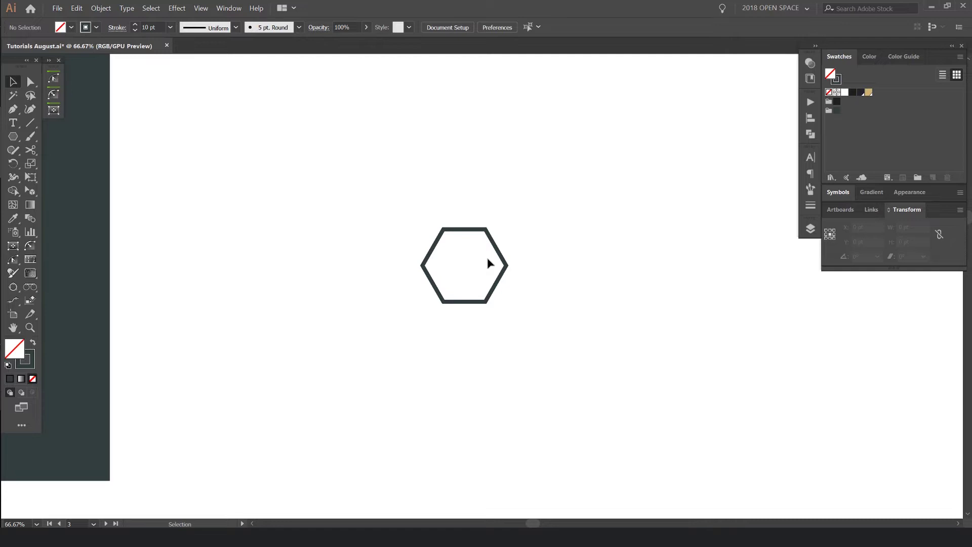
Step: Activate the Pen tool and check that Smart Guides and Snap to Point are enabled
{"action": "scroll", "coordinate": [497, 234], "scroll_direction": "up", "scroll_amount": 1}
{"action": "left_click_drag", "start_coordinate": [527, 240], "coordinate": [526, 254]}
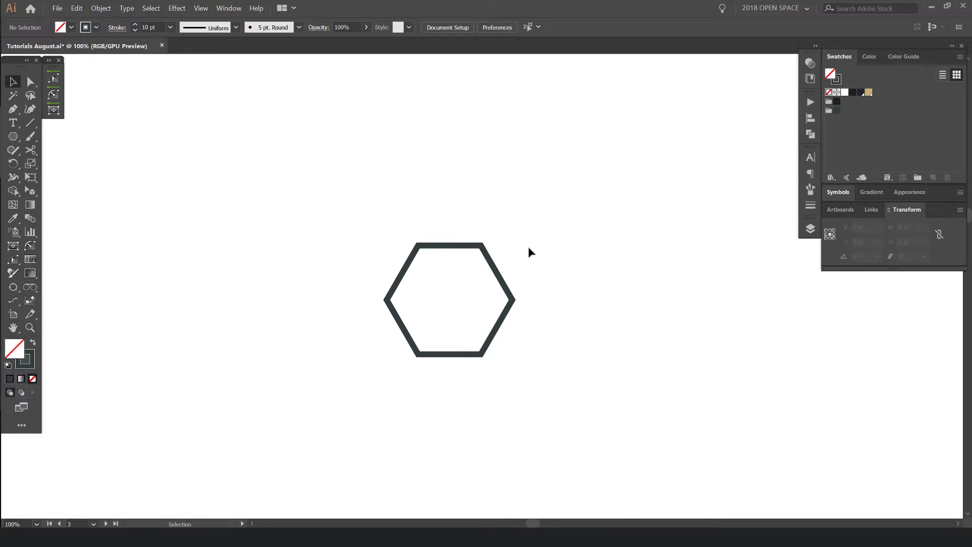
{"action": "key", "text": "p"}
{"action": "key", "text": "ctrl+plus"}
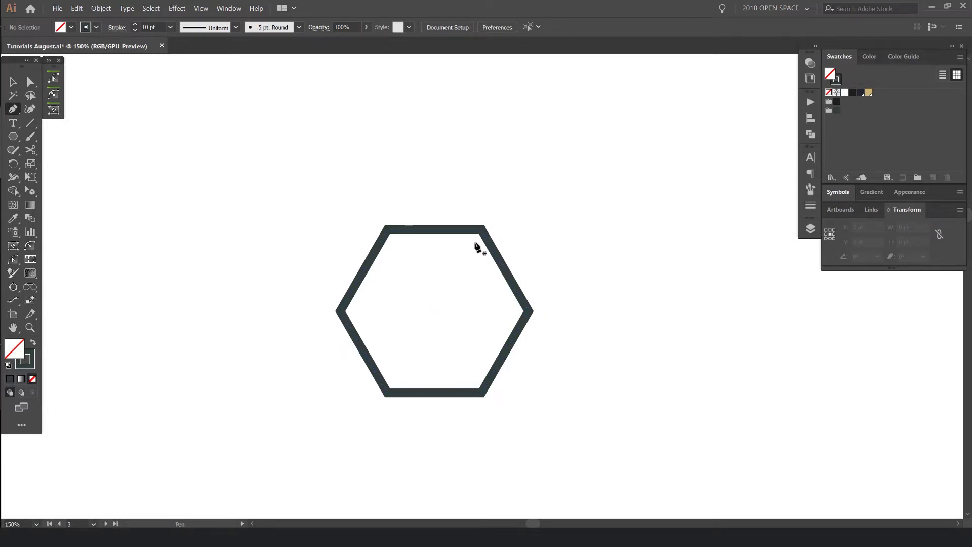
{"action": "left_click", "coordinate": [202, 8]}
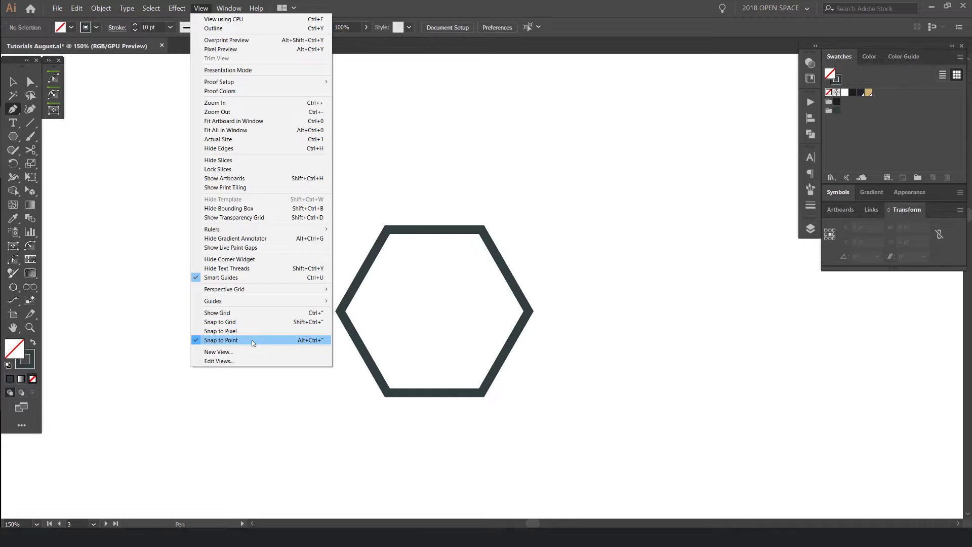
{"action": "left_click", "coordinate": [473, 314]}
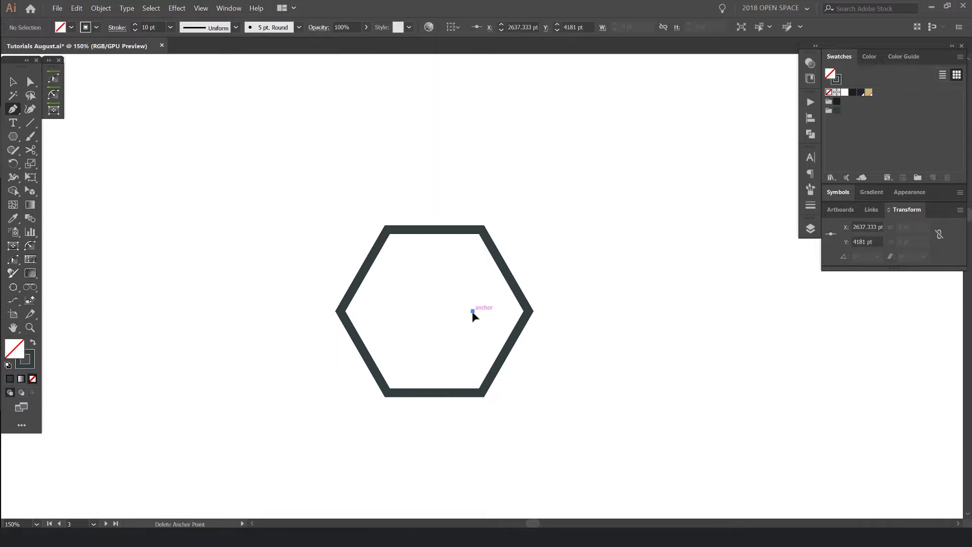
{"action": "key", "text": "ctrl+z"}
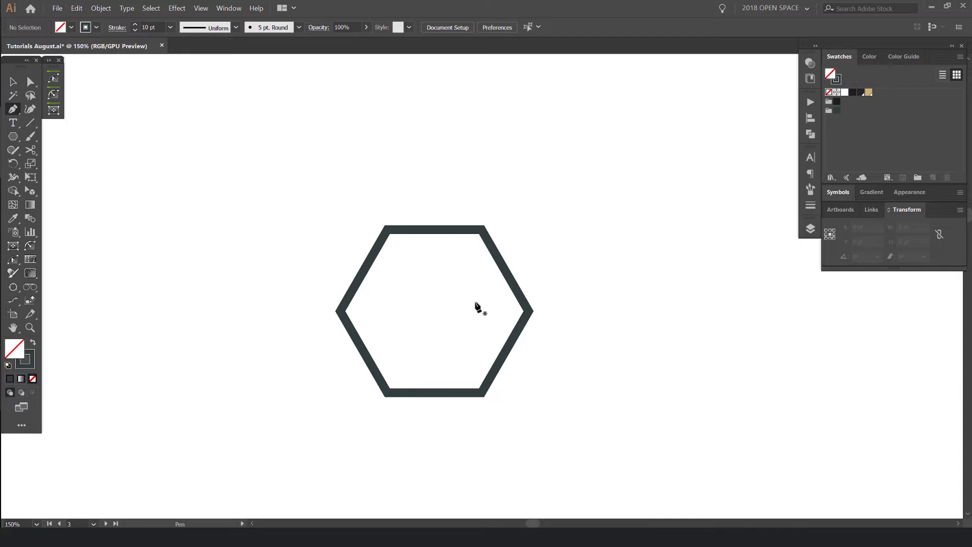
Step: Start a Pen path on the anchor at the hexagon's right corner
{"action": "scroll", "coordinate": [529, 313], "scroll_direction": "up", "scroll_amount": 2}
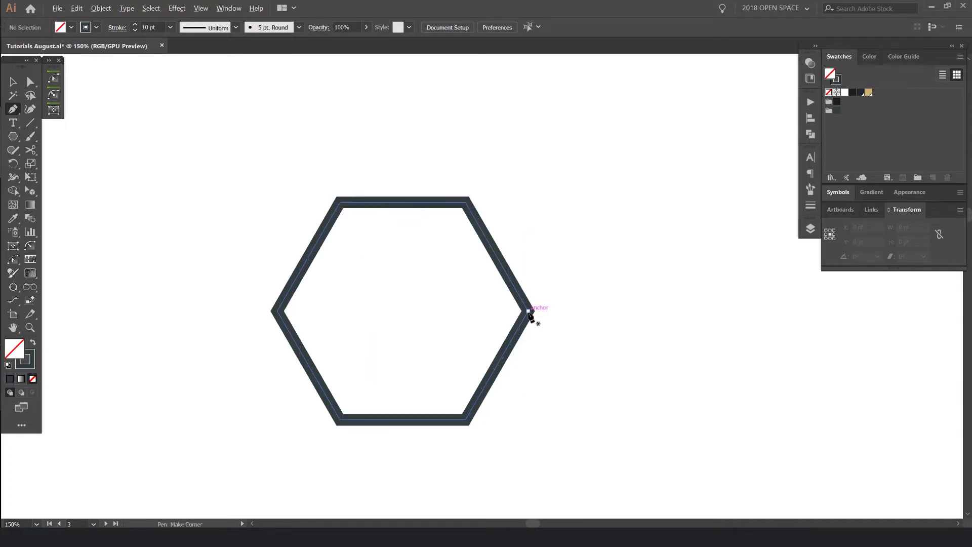
{"action": "scroll", "coordinate": [528, 312], "scroll_direction": "down", "scroll_amount": 4}
{"action": "left_click", "coordinate": [528, 311]}
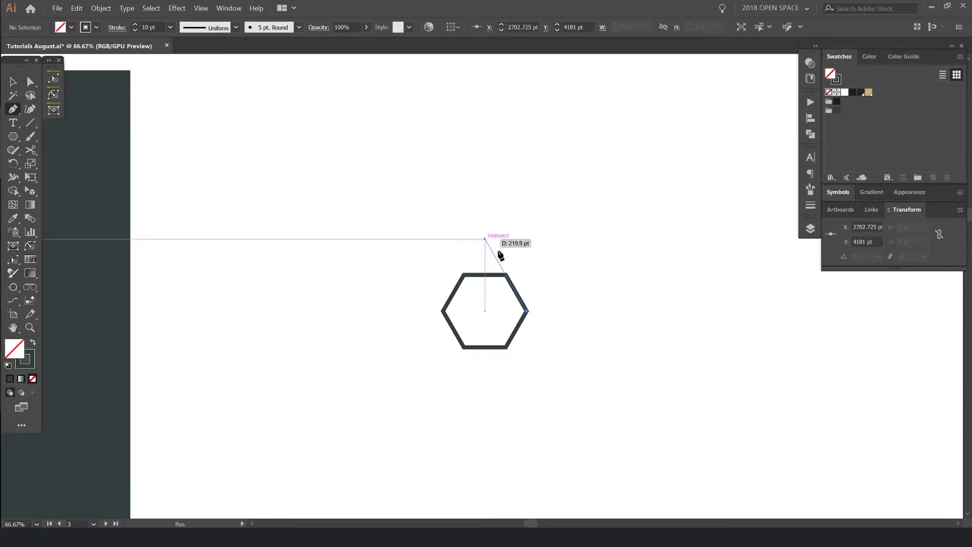
{"action": "scroll", "coordinate": [494, 251], "scroll_direction": "up", "scroll_amount": 1}
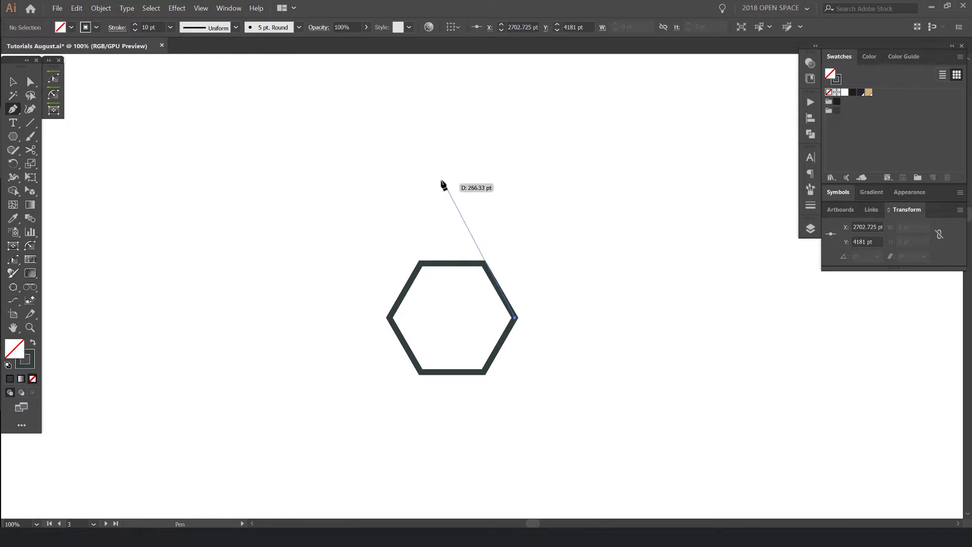
{"action": "scroll", "coordinate": [430, 167], "scroll_direction": "up", "scroll_amount": 1}
{"action": "left_click_drag", "start_coordinate": [480, 231], "coordinate": [436, 201]}
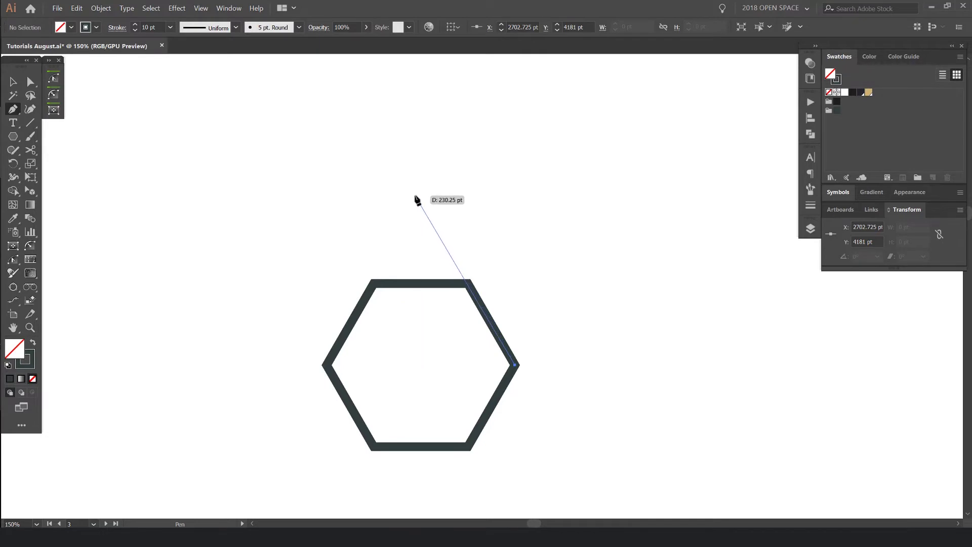
Step: Work in outline view to end the Pen line about 237 pt away, in line with the hexagon's upper-right edge, and return to preview
{"action": "key", "text": "ctrl"}
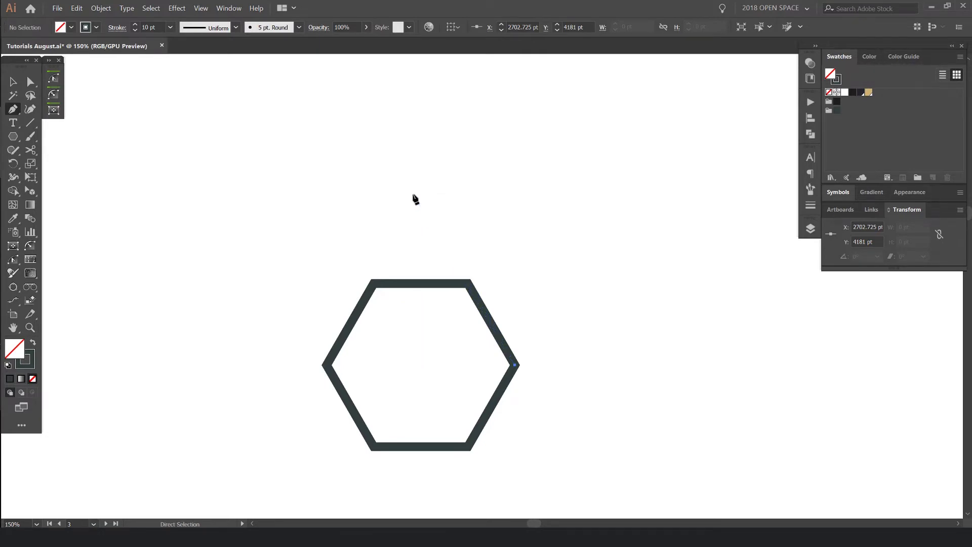
{"action": "key", "text": "ctrl+y"}
{"action": "scroll", "coordinate": [417, 199], "scroll_direction": "up", "scroll_amount": 1}
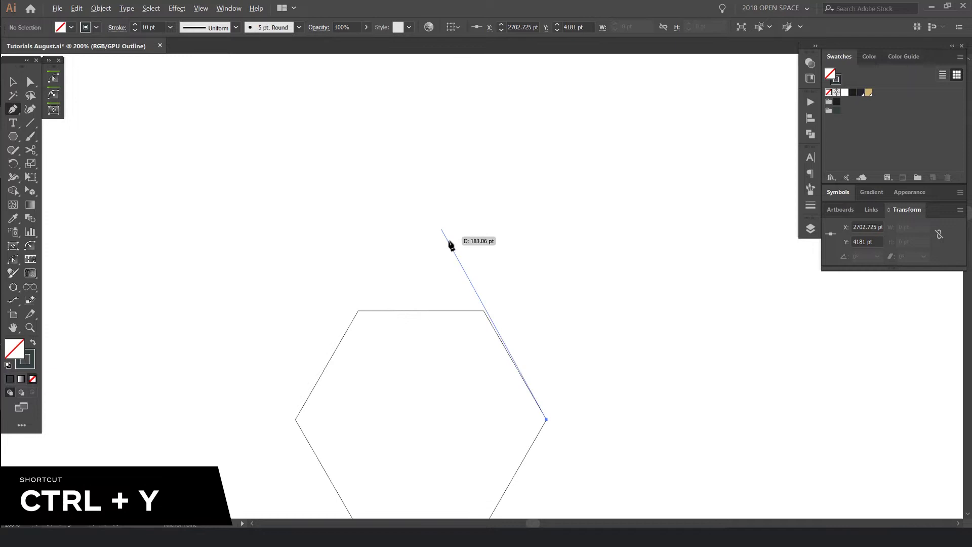
{"action": "key", "text": "space"}
{"action": "left_click_drag", "start_coordinate": [449, 246], "coordinate": [423, 213]}
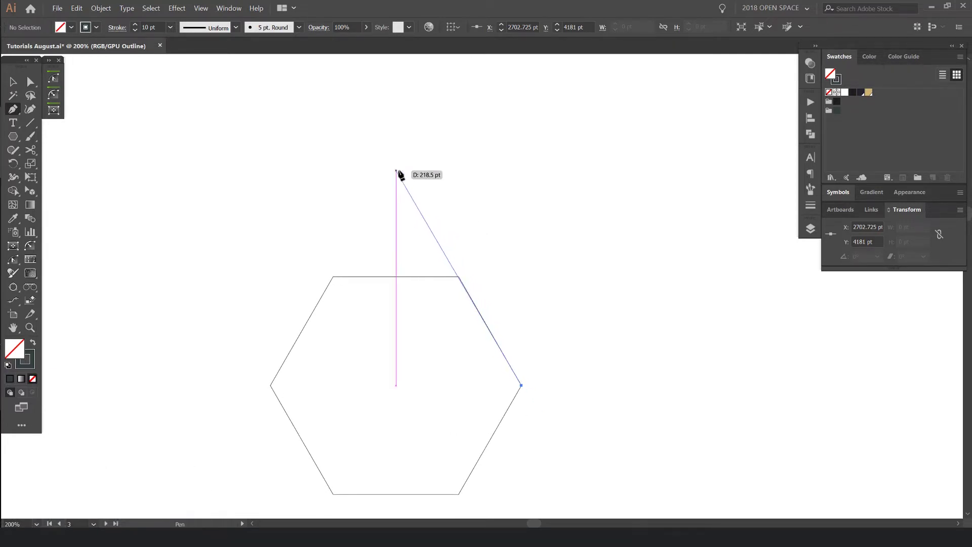
{"action": "scroll", "coordinate": [465, 281], "scroll_direction": "up", "scroll_amount": 1}
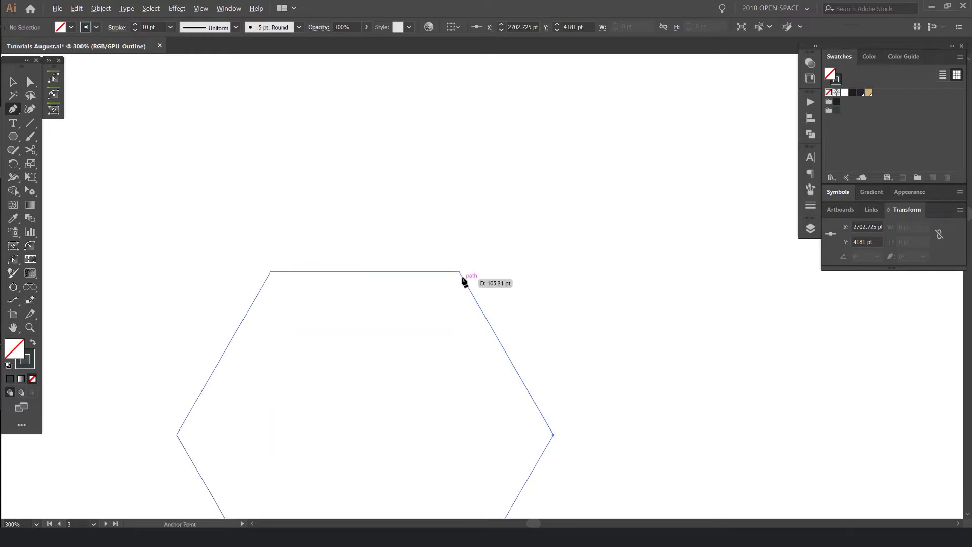
{"action": "scroll", "coordinate": [366, 102], "scroll_direction": "down", "scroll_amount": 1}
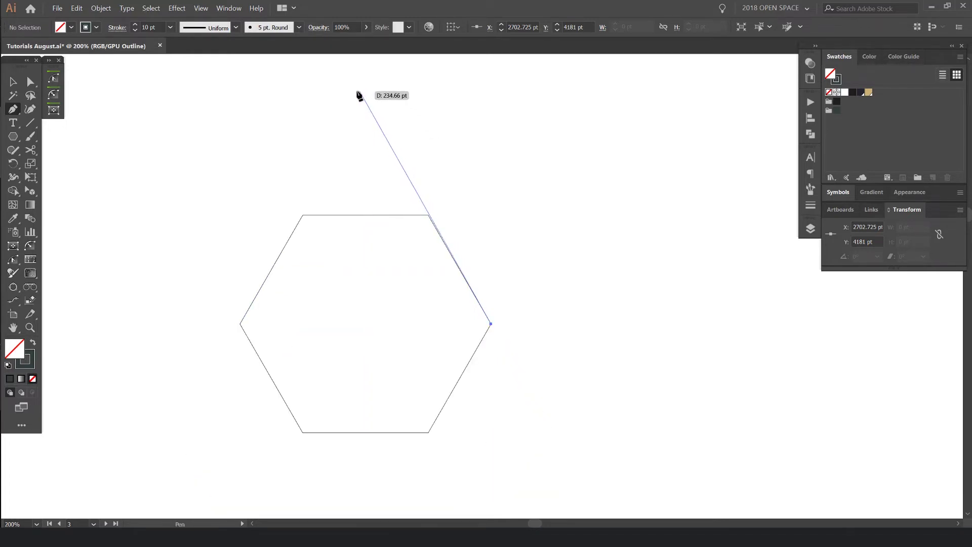
{"action": "left_click", "coordinate": [358, 95]}
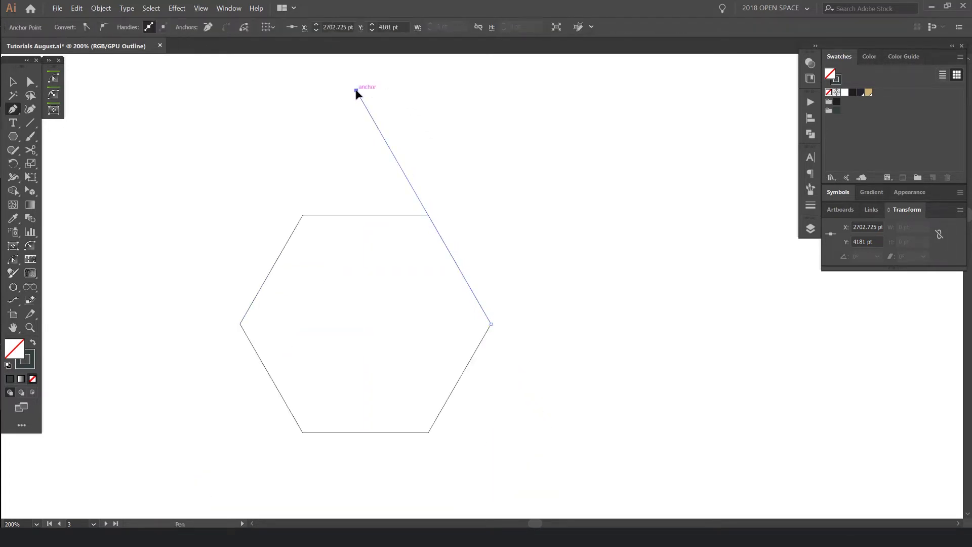
{"action": "scroll", "coordinate": [469, 135], "scroll_direction": "down", "scroll_amount": 2}
{"action": "key", "text": "ctrl+y"}
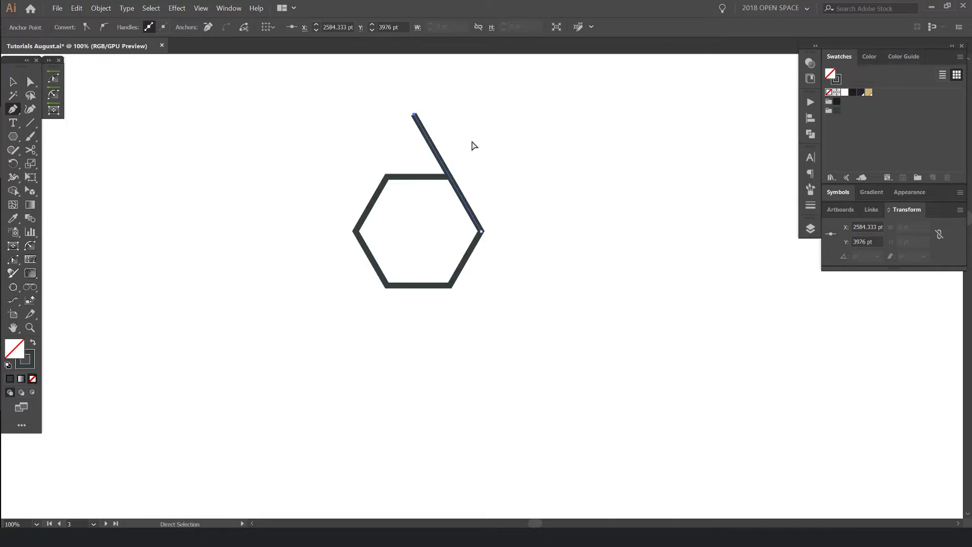
Step: Lengthen the slanted line to about 287 pt by extending its outer end in the same direction
{"action": "key", "text": "v"}
{"action": "left_click", "coordinate": [440, 107]}
{"action": "left_click_drag", "start_coordinate": [425, 106], "coordinate": [475, 140]}
{"action": "left_click", "coordinate": [559, 132]}
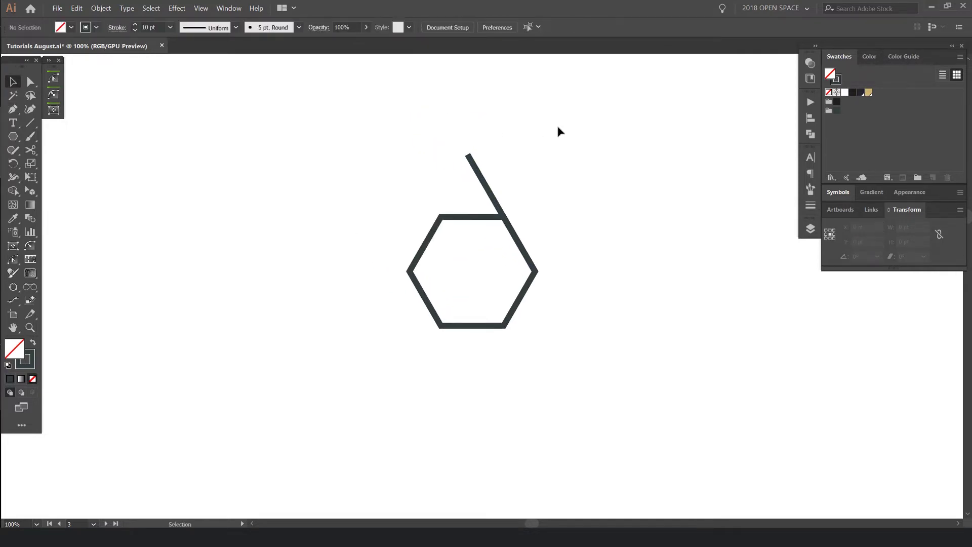
{"action": "left_click_drag", "start_coordinate": [563, 134], "coordinate": [445, 169]}
{"action": "left_click_drag", "start_coordinate": [500, 156], "coordinate": [431, 159]}
{"action": "scroll", "coordinate": [461, 202], "scroll_direction": "down", "scroll_amount": 1}
{"action": "scroll", "coordinate": [475, 186], "scroll_direction": "down", "scroll_amount": 1}
{"action": "scroll", "coordinate": [434, 193], "scroll_direction": "up", "scroll_amount": 3}
{"action": "left_click", "coordinate": [442, 205]}
{"action": "key", "text": "a"}
{"action": "scroll", "coordinate": [452, 167], "scroll_direction": "down", "scroll_amount": 2}
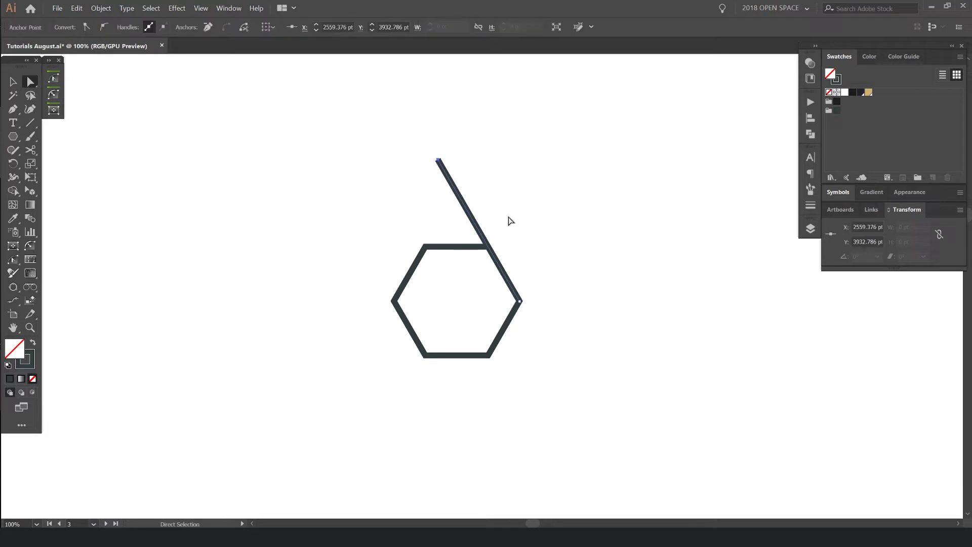
Step: Select the whole slanted line and hide all panels for a clear view of the artwork
{"action": "left_click_drag", "start_coordinate": [531, 174], "coordinate": [365, 230]}
{"action": "scroll", "coordinate": [481, 224], "scroll_direction": "up", "scroll_amount": 2}
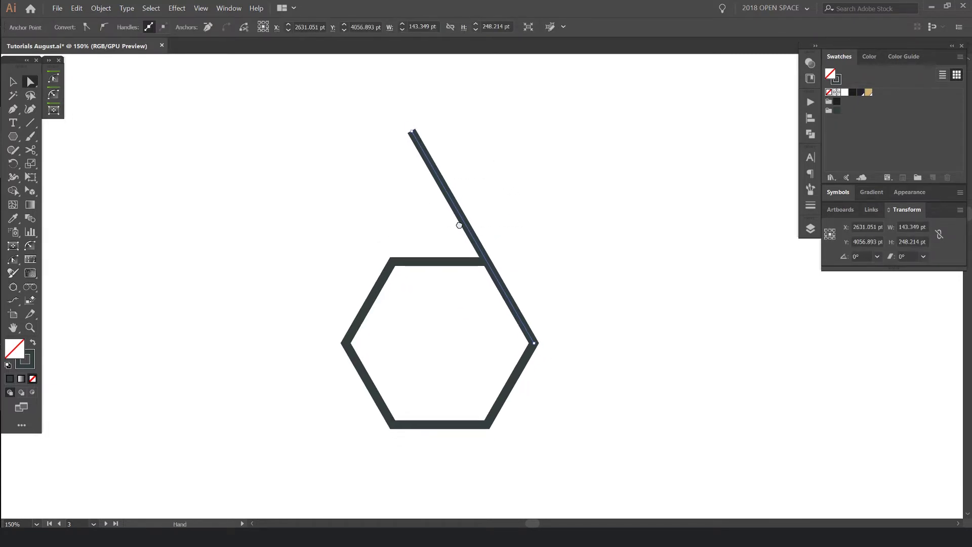
{"action": "key", "text": "Tab"}
{"action": "left_click_drag", "start_coordinate": [516, 233], "coordinate": [503, 215]}
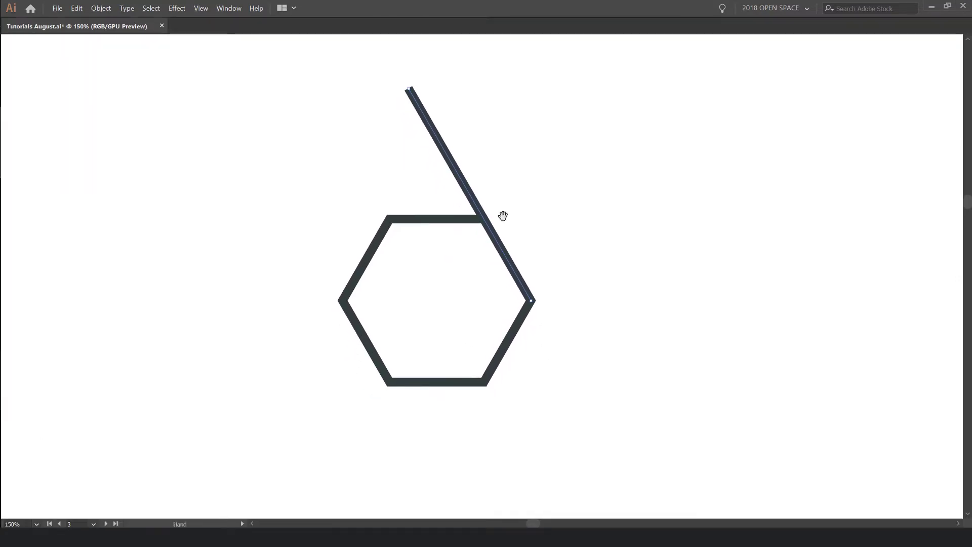
{"action": "left_click", "coordinate": [450, 321]}
{"action": "key", "text": "r"}
{"action": "key", "text": "v"}
{"action": "key", "text": "ctrl+y"}
{"action": "key", "text": "ctrl+y"}
Step: Draw a circle 33.15 pt in diameter from the center of the hexagon
{"action": "key", "text": "l"}
{"action": "mouse_move", "coordinate": [437, 300]}
{"action": "left_mouse_down"}
{"action": "mouse_move", "coordinate": [458, 317]}
{"action": "mouse_move", "coordinate": [430, 315]}
{"action": "left_mouse_up"}
{"action": "key", "text": "v"}
{"action": "scroll", "coordinate": [432, 307], "scroll_direction": "up", "scroll_amount": 2}
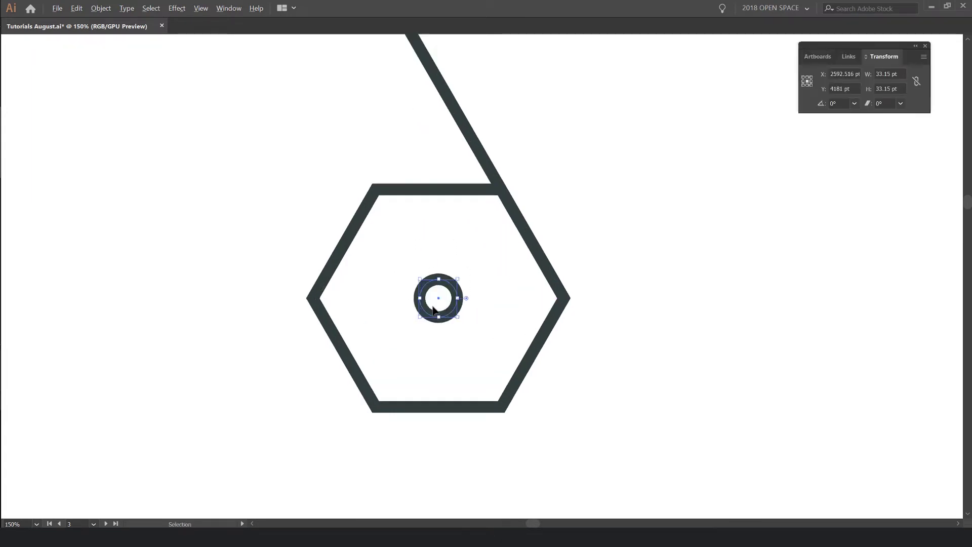
Step: Draw a horizontal line across the hexagon through its left and right corners and the circle, and delete it again
{"action": "left_click", "coordinate": [667, 290]}
{"action": "key", "text": "backslash"}
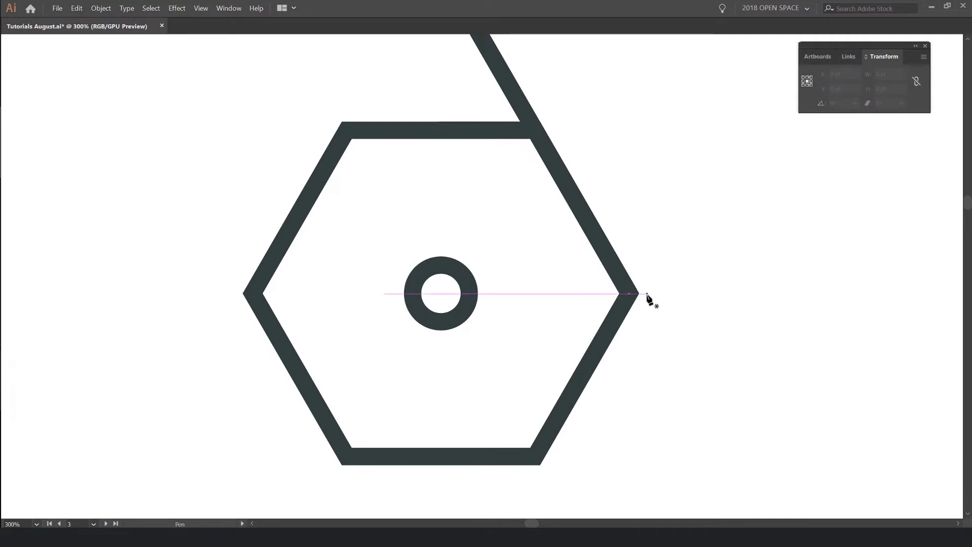
{"action": "left_click_drag", "start_coordinate": [647, 294], "coordinate": [235, 294]}
{"action": "scroll", "coordinate": [283, 214], "scroll_direction": "down", "scroll_amount": 2}
{"action": "key", "text": "a"}
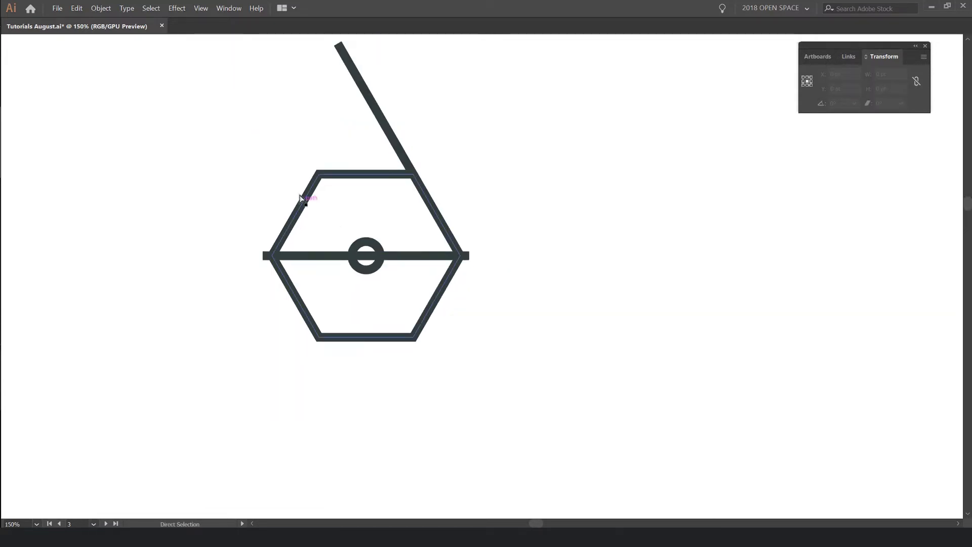
{"action": "left_click", "coordinate": [263, 254]}
{"action": "key", "text": "Delete"}
{"action": "left_click_drag", "start_coordinate": [387, 203], "coordinate": [450, 252]}
{"action": "key", "text": "v"}
{"action": "key", "text": "Delete"}
Step: Rotate a copy of the slanted line by 60° about the center of the small circle, checking the rotation preview
{"action": "left_click", "coordinate": [441, 293]}
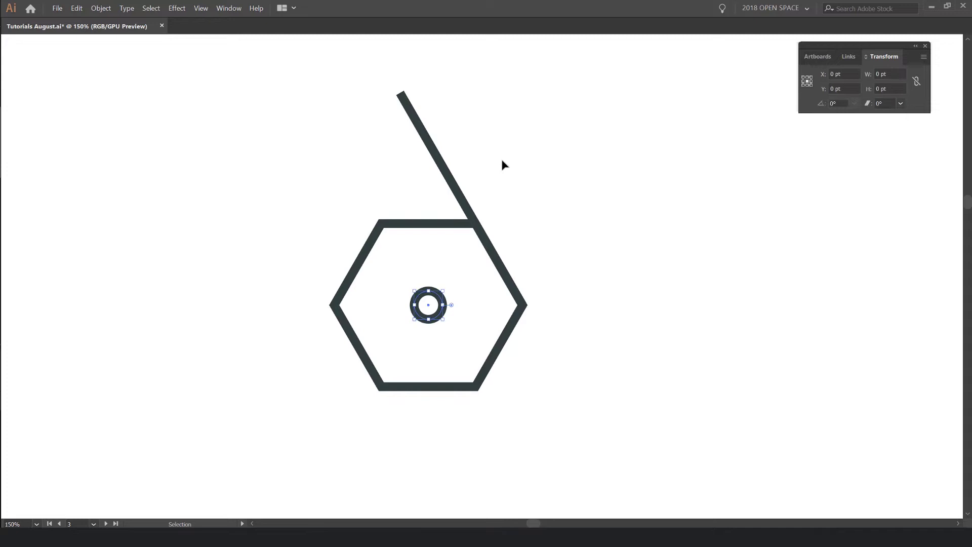
{"action": "left_click_drag", "start_coordinate": [527, 138], "coordinate": [338, 202]}
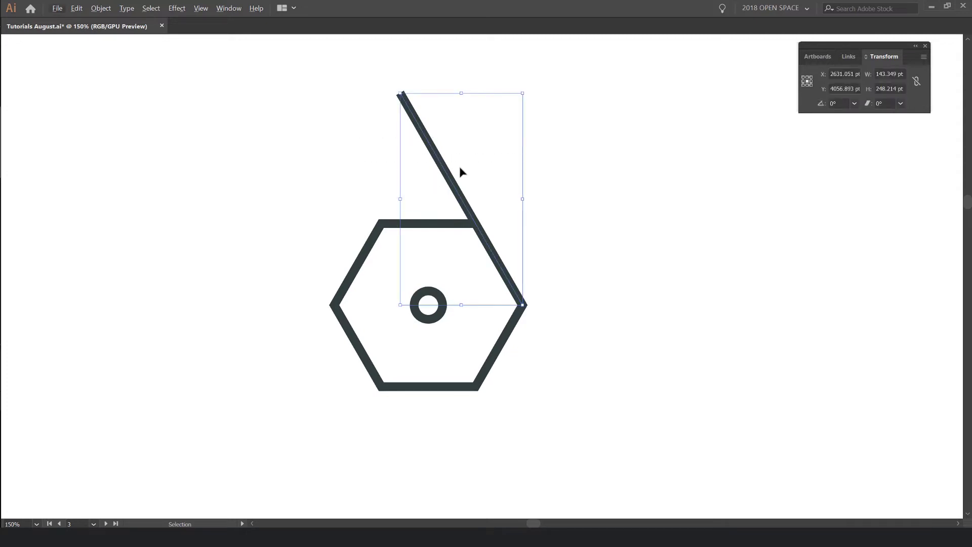
{"action": "left_click_drag", "start_coordinate": [461, 172], "coordinate": [528, 163]}
{"action": "key", "text": "ctrl+z"}
{"action": "key", "text": "r"}
{"action": "scroll", "coordinate": [289, 282], "scroll_direction": "up", "scroll_amount": 1}
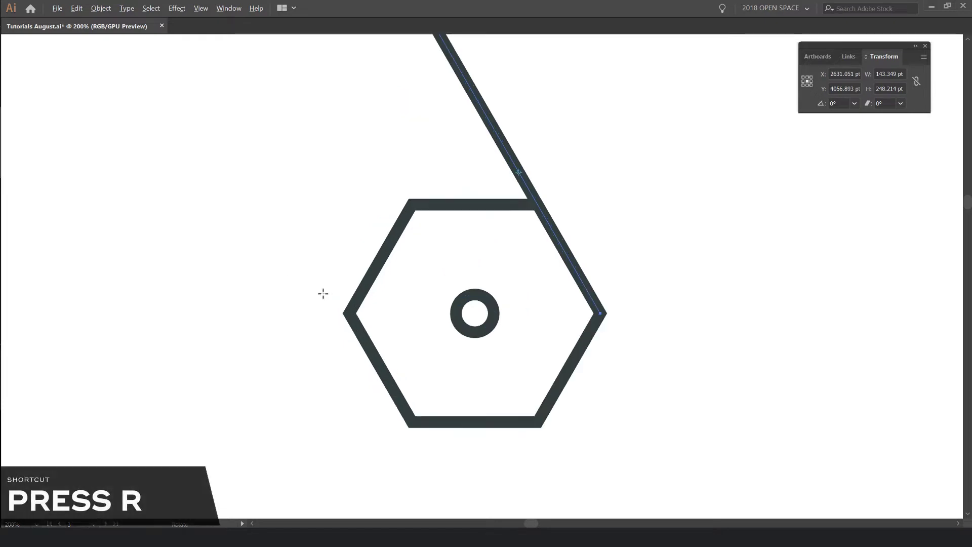
{"action": "scroll", "coordinate": [470, 312], "scroll_direction": "down", "scroll_amount": 1}
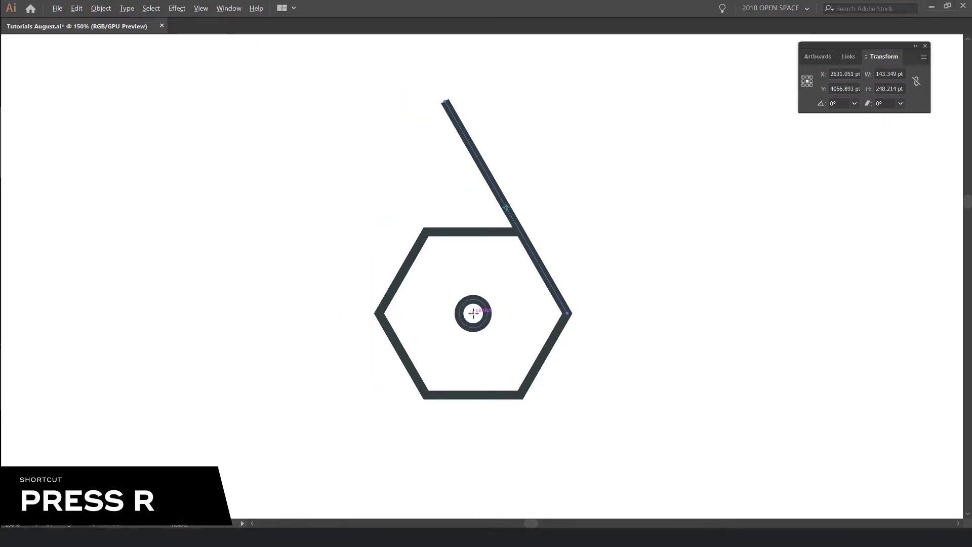
{"action": "left_click", "coordinate": [474, 314], "text": "alt"}
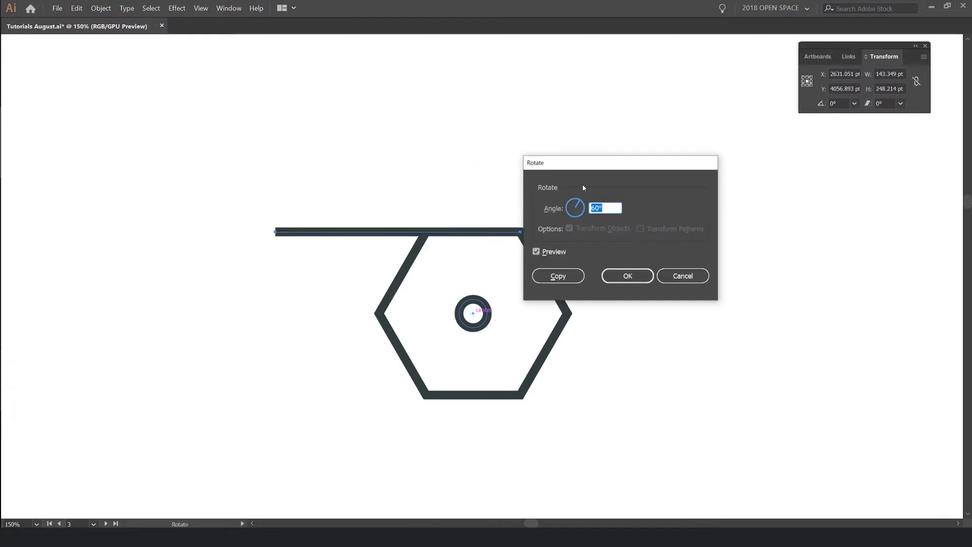
{"action": "left_click_drag", "start_coordinate": [583, 188], "coordinate": [641, 193]}
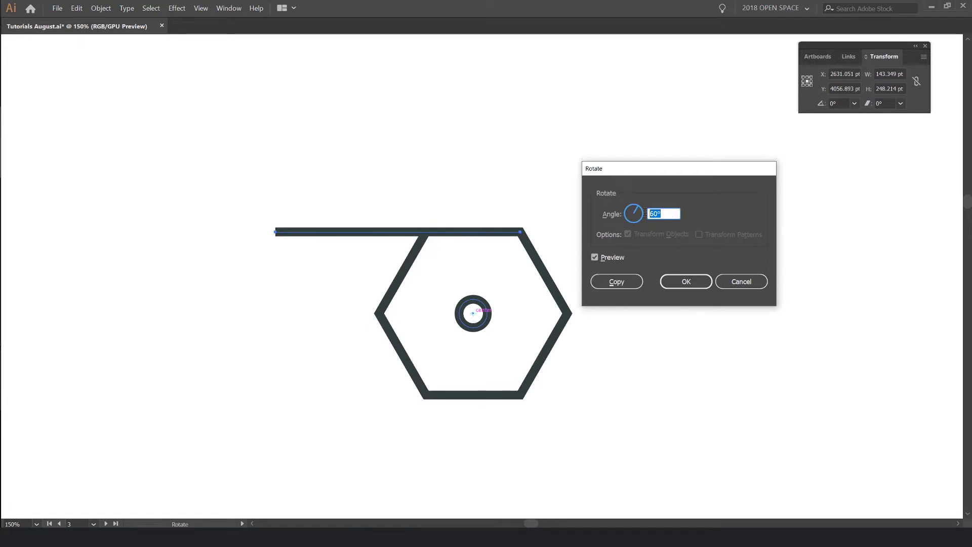
{"action": "left_click", "coordinate": [594, 258]}
{"action": "left_click", "coordinate": [594, 258]}
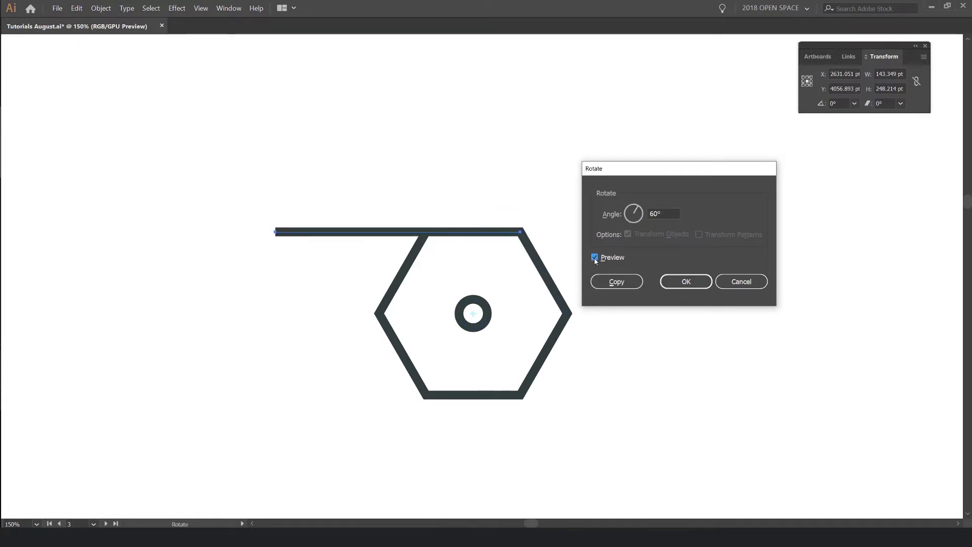
{"action": "left_click", "coordinate": [616, 282]}
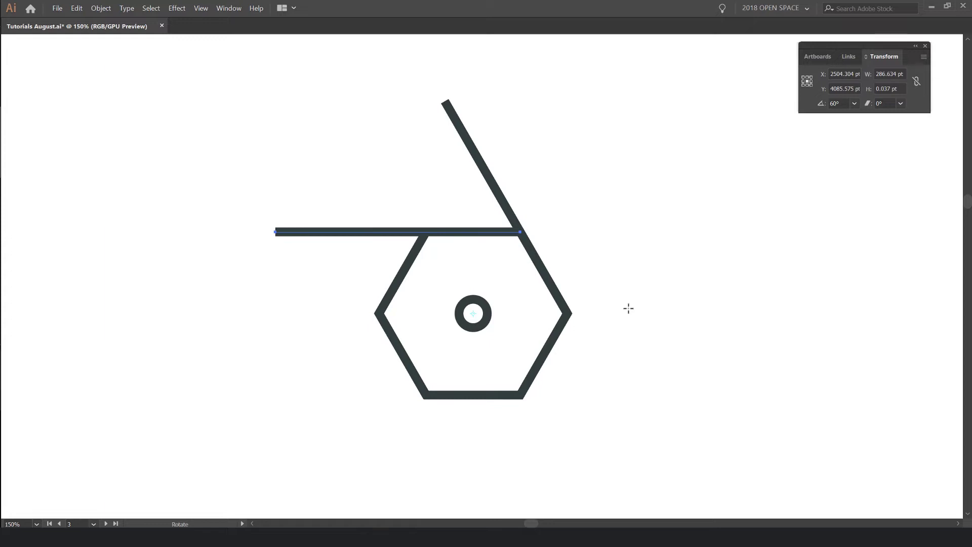
Step: Repeat the 60° rotated copy four more times so six lines surround the hexagon, and deselect
{"action": "key", "text": "v"}
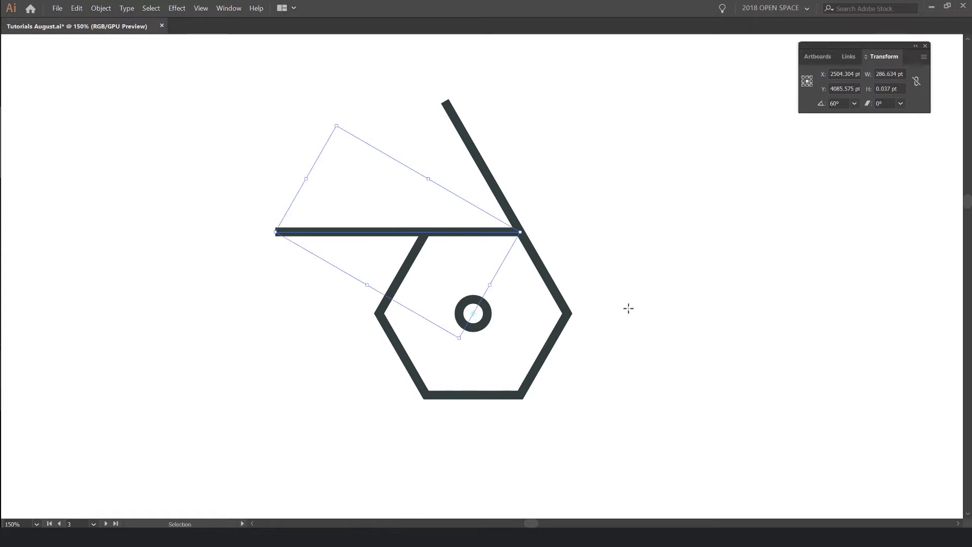
{"action": "key", "text": "ctrl+d"}
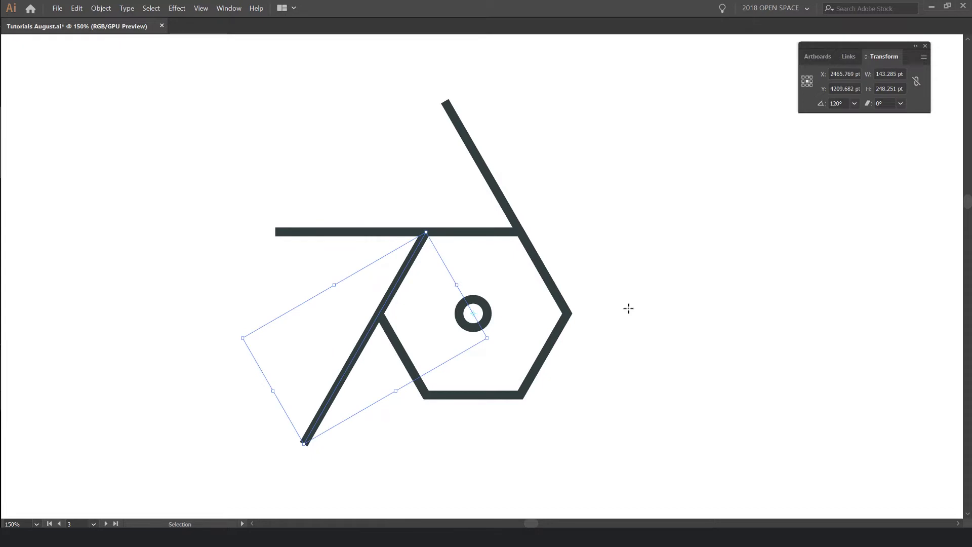
{"action": "key", "text": "ctrl+d"}
{"action": "key", "text": "ctrl+d"}
{"action": "key", "text": "ctrl+d"}
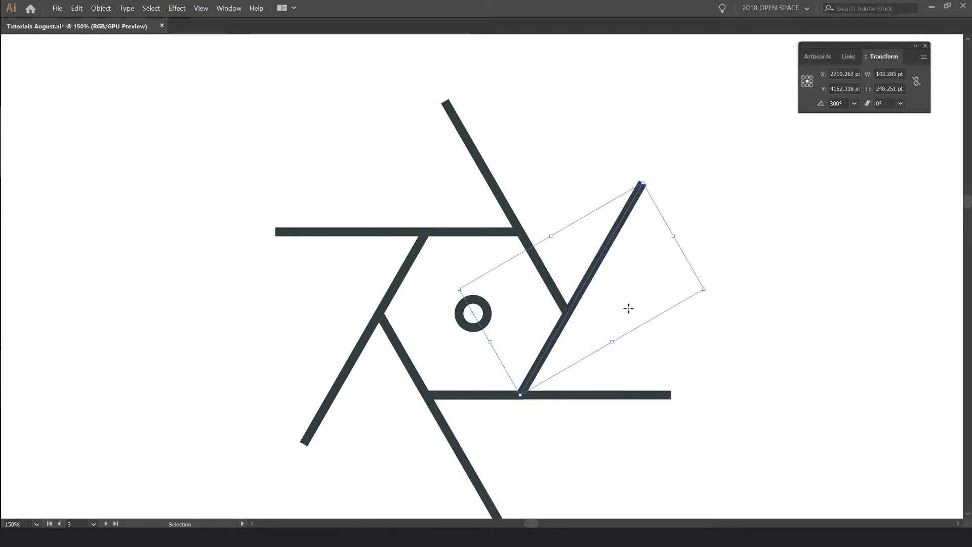
{"action": "left_click", "coordinate": [608, 187]}
{"action": "scroll", "coordinate": [593, 183], "scroll_direction": "down", "scroll_amount": 1}
{"action": "left_click_drag", "start_coordinate": [661, 165], "coordinate": [418, 335]}
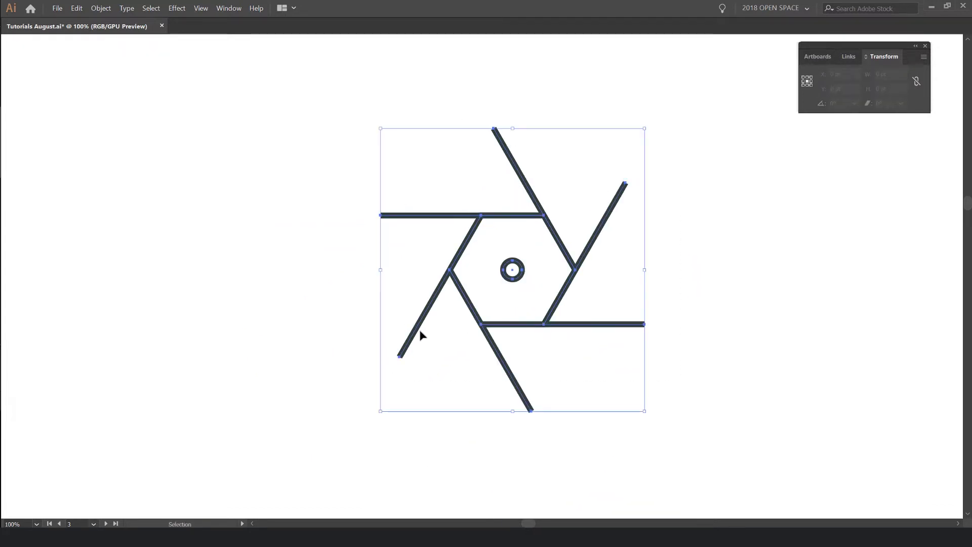
{"action": "left_click", "coordinate": [664, 175]}
{"action": "scroll", "coordinate": [663, 175], "scroll_direction": "down", "scroll_amount": 2}
{"action": "left_click_drag", "start_coordinate": [692, 158], "coordinate": [592, 185]}
{"action": "scroll", "coordinate": [522, 245], "scroll_direction": "up", "scroll_amount": 3}
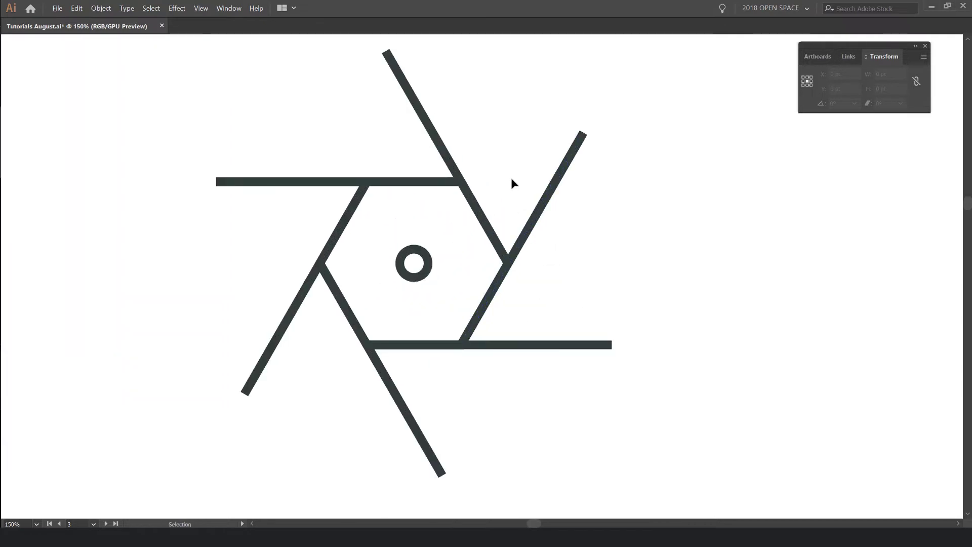
Step: Enlarge the small central circle from its center to about 463 pt in diameter, crossing the outer ends of the lines, and deselect
{"action": "scroll", "coordinate": [440, 225], "scroll_direction": "down", "scroll_amount": 1}
{"action": "left_click_drag", "start_coordinate": [430, 215], "coordinate": [438, 245]}
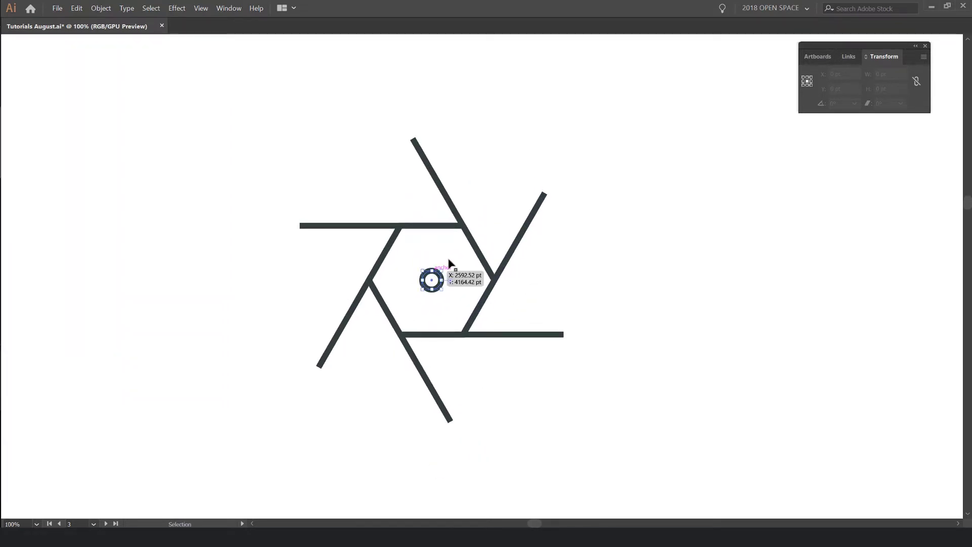
{"action": "left_click", "coordinate": [438, 279]}
{"action": "scroll", "coordinate": [437, 279], "scroll_direction": "up", "scroll_amount": 1}
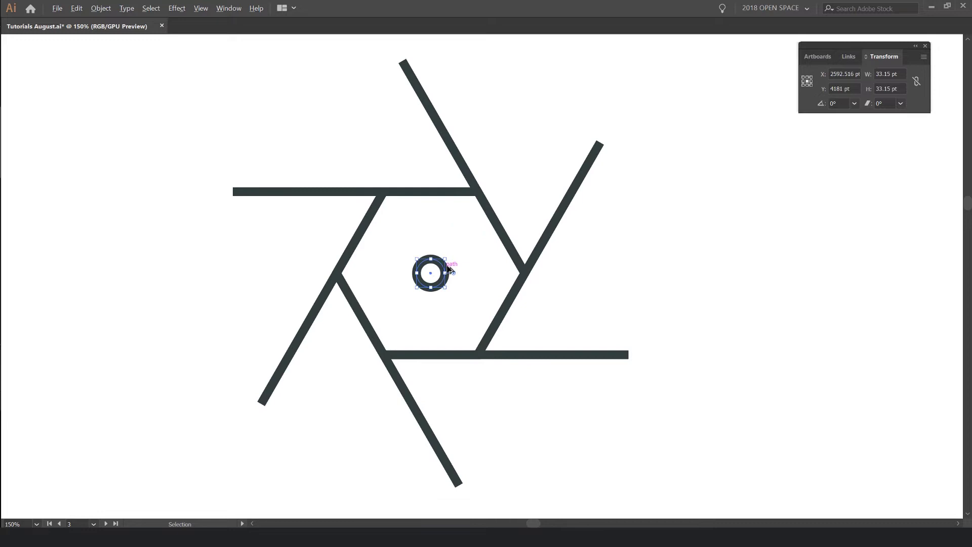
{"action": "scroll", "coordinate": [449, 269], "scroll_direction": "down", "scroll_amount": 1}
{"action": "left_click_drag", "start_coordinate": [437, 285], "coordinate": [560, 153]}
{"action": "left_click", "coordinate": [599, 160]}
{"action": "scroll", "coordinate": [532, 208], "scroll_direction": "up", "scroll_amount": 2}
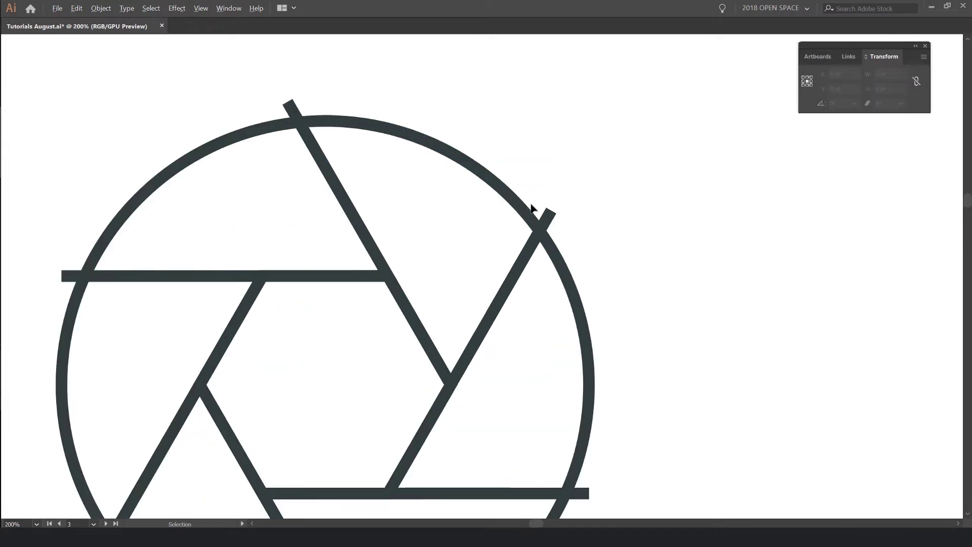
{"action": "scroll", "coordinate": [552, 214], "scroll_direction": "up", "scroll_amount": 2}
{"action": "left_click", "coordinate": [547, 218]}
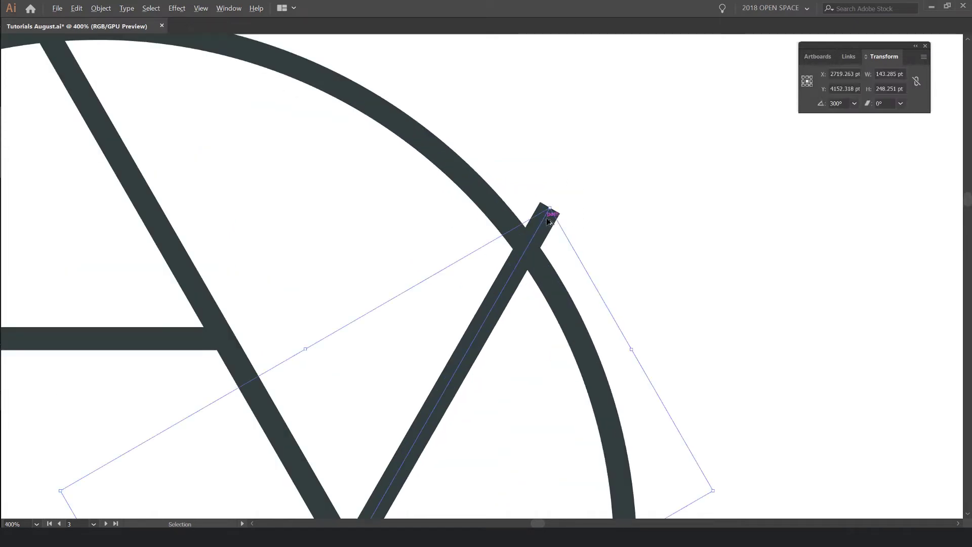
{"action": "scroll", "coordinate": [546, 220], "scroll_direction": "down", "scroll_amount": 5}
{"action": "left_click", "coordinate": [609, 167]}
{"action": "scroll", "coordinate": [629, 169], "scroll_direction": "right", "scroll_amount": 2}
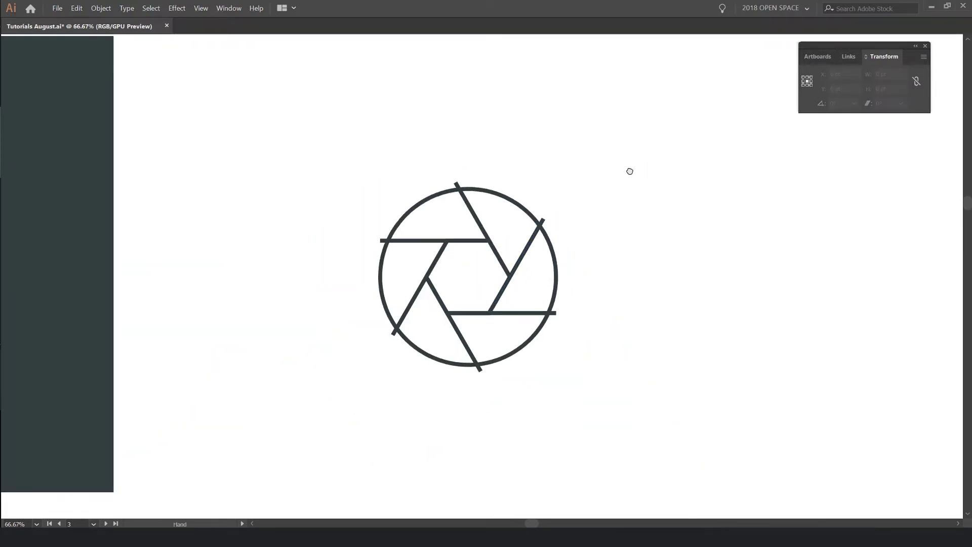
Step: Select the circle and all six lines and remove the upper-right line's end outside the circle with Shape Builder
{"action": "left_click_drag", "start_coordinate": [619, 131], "coordinate": [282, 408]}
{"action": "scroll", "coordinate": [512, 213], "scroll_direction": "up", "scroll_amount": 3}
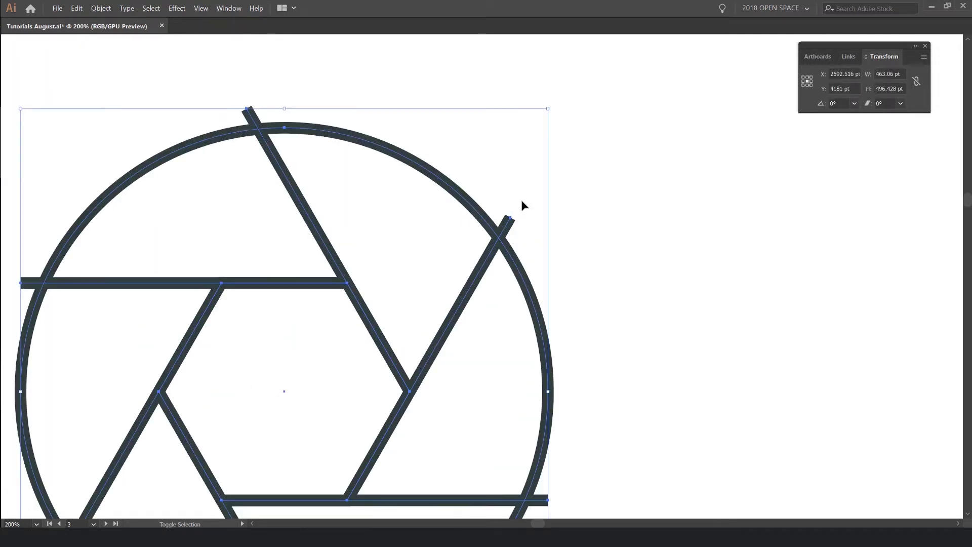
{"action": "key", "text": "shift+m"}
{"action": "scroll", "coordinate": [508, 205], "scroll_direction": "up", "scroll_amount": 1}
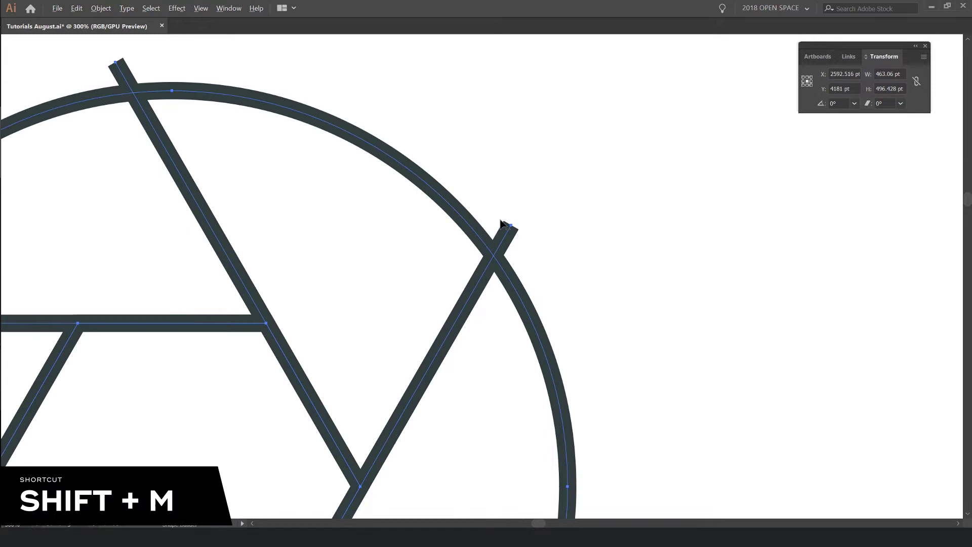
{"action": "scroll", "coordinate": [503, 223], "scroll_direction": "up", "scroll_amount": 2}
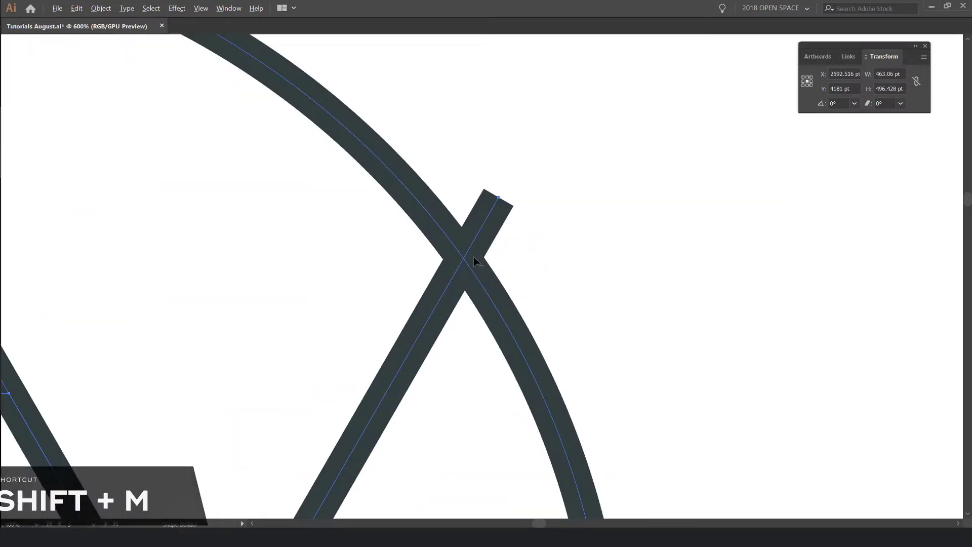
{"action": "scroll", "coordinate": [471, 243], "scroll_direction": "up", "scroll_amount": 2}
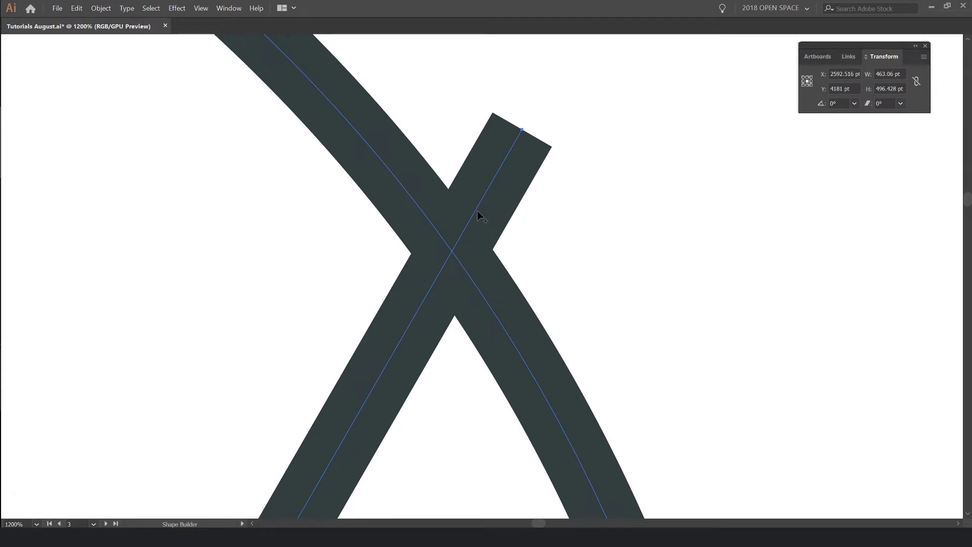
{"action": "left_click", "coordinate": [490, 184], "text": "alt"}
Step: Remove the ends of the top line and the left horizontal line that extend past the circle
{"action": "scroll", "coordinate": [490, 185], "scroll_direction": "down", "scroll_amount": 9}
{"action": "scroll", "coordinate": [380, 125], "scroll_direction": "up", "scroll_amount": 4}
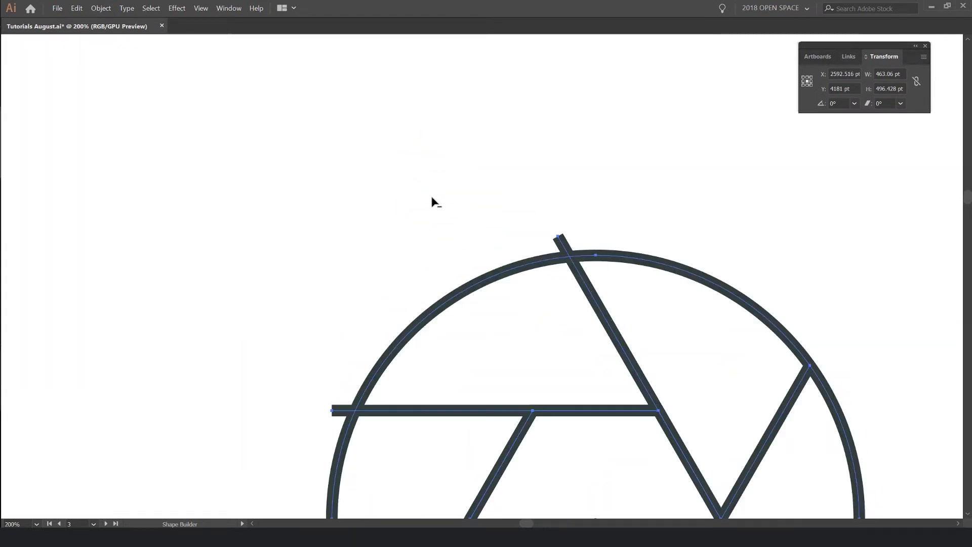
{"action": "left_click", "coordinate": [559, 243], "text": "alt"}
{"action": "scroll", "coordinate": [558, 244], "scroll_direction": "down", "scroll_amount": 1}
{"action": "scroll", "coordinate": [380, 364], "scroll_direction": "up", "scroll_amount": 4}
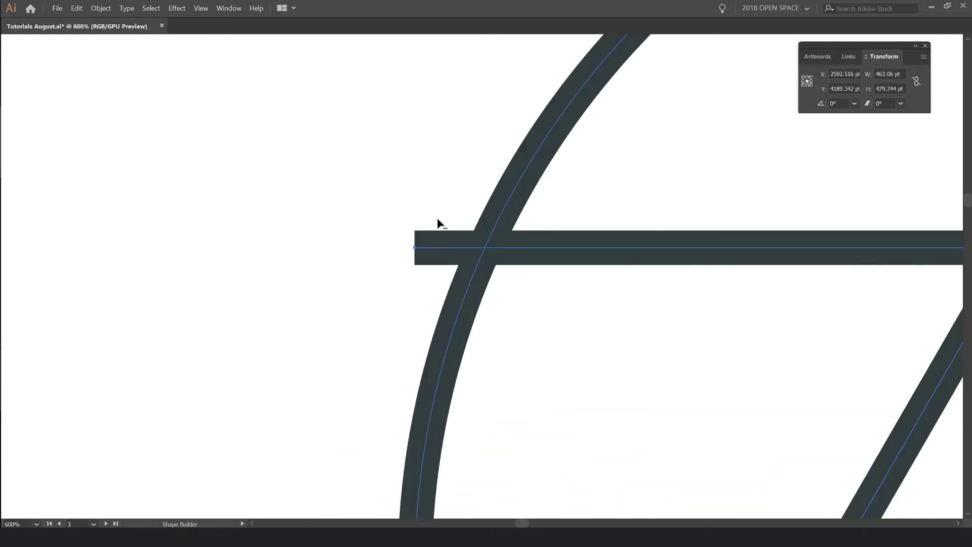
{"action": "left_click_drag", "start_coordinate": [437, 219], "coordinate": [406, 317]}
Step: Remove the remaining three line ends outside the circle, at its lower left, bottom and lower right
{"action": "scroll", "coordinate": [405, 318], "scroll_direction": "down", "scroll_amount": 6}
{"action": "scroll", "coordinate": [450, 444], "scroll_direction": "up", "scroll_amount": 4}
{"action": "left_click_drag", "start_coordinate": [276, 238], "coordinate": [304, 252]}
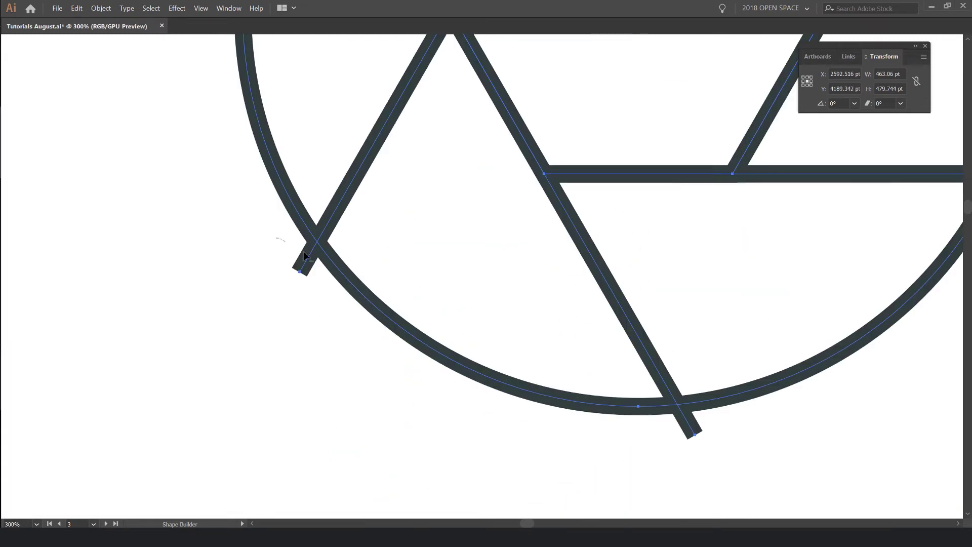
{"action": "left_click", "coordinate": [304, 254], "text": "alt"}
{"action": "left_click_drag", "start_coordinate": [785, 406], "coordinate": [637, 445]}
{"action": "scroll", "coordinate": [636, 445], "scroll_direction": "down", "scroll_amount": 8}
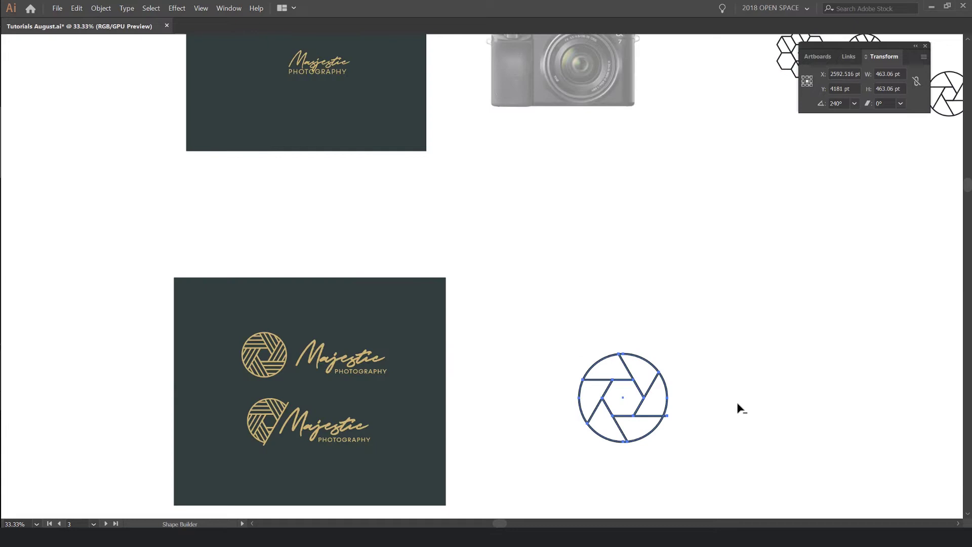
{"action": "scroll", "coordinate": [717, 422], "scroll_direction": "up", "scroll_amount": 6}
{"action": "left_click", "coordinate": [415, 386], "text": "alt"}
{"action": "scroll", "coordinate": [477, 409], "scroll_direction": "down", "scroll_amount": 3}
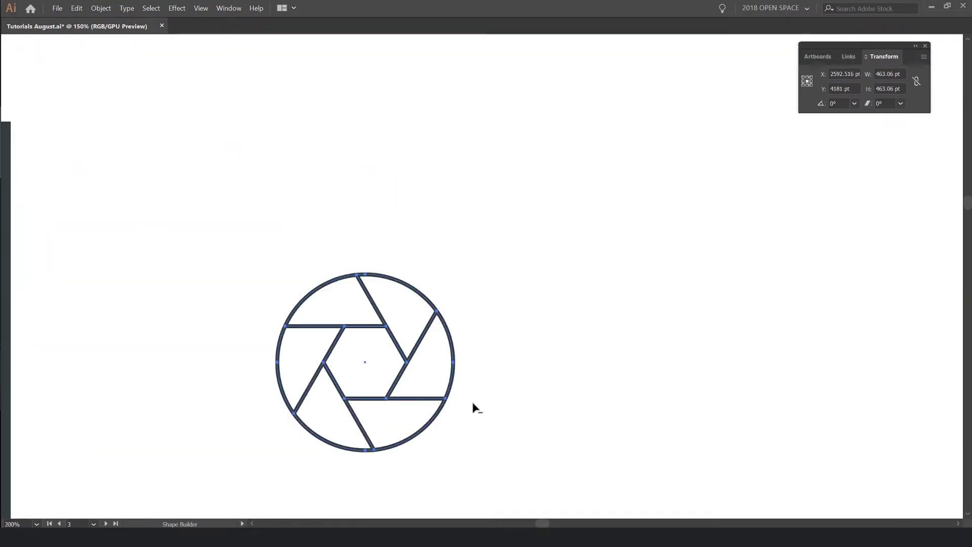
Step: Try moving the outer circle away from the trimmed lines, undo the move, and deselect
{"action": "scroll", "coordinate": [474, 407], "scroll_direction": "down", "scroll_amount": 1}
{"action": "key", "text": "v"}
{"action": "left_click", "coordinate": [509, 351]}
{"action": "left_click_drag", "start_coordinate": [441, 330], "coordinate": [508, 292]}
{"action": "key", "text": "ctrl+z"}
{"action": "left_click", "coordinate": [415, 301]}
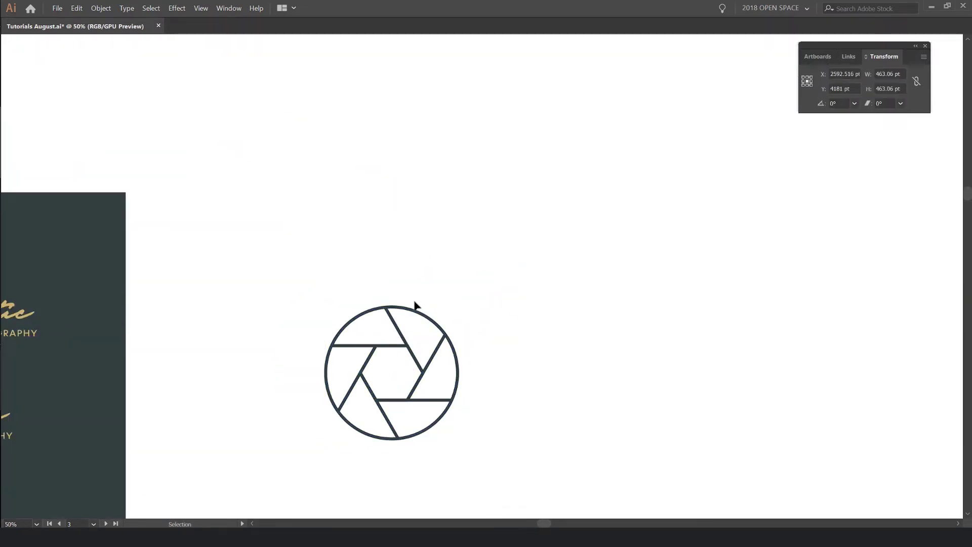
{"action": "scroll", "coordinate": [494, 228], "scroll_direction": "up", "scroll_amount": 3}
{"action": "scroll", "coordinate": [516, 261], "scroll_direction": "down", "scroll_amount": 3}
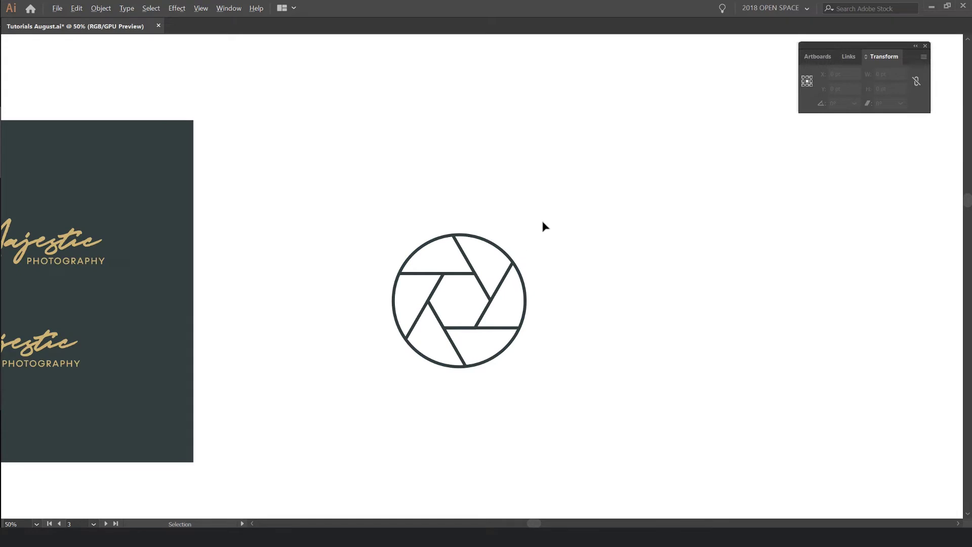
{"action": "scroll", "coordinate": [545, 226], "scroll_direction": "down", "scroll_amount": 2}
{"action": "scroll", "coordinate": [512, 254], "scroll_direction": "up", "scroll_amount": 4}
{"action": "key", "text": "space"}
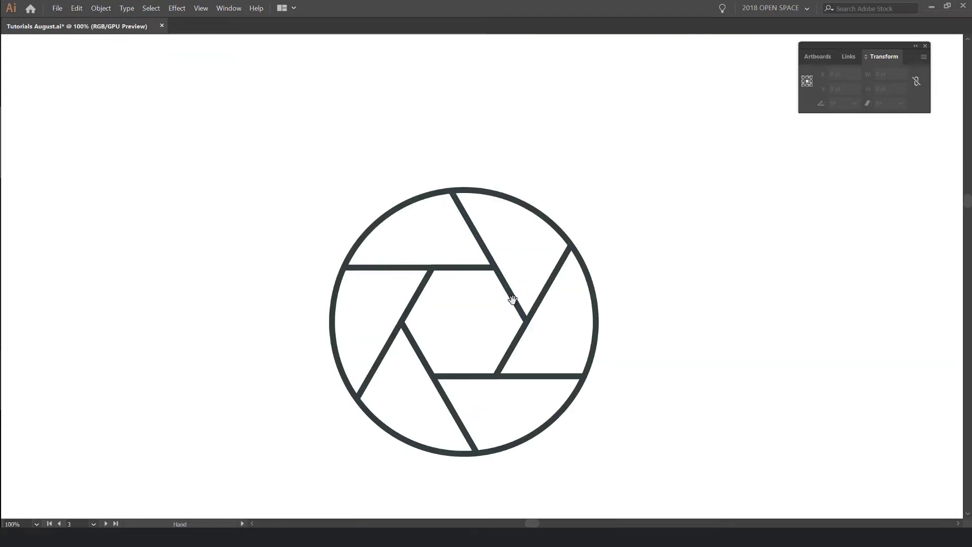
{"action": "scroll", "coordinate": [534, 202], "scroll_direction": "down", "scroll_amount": 1}
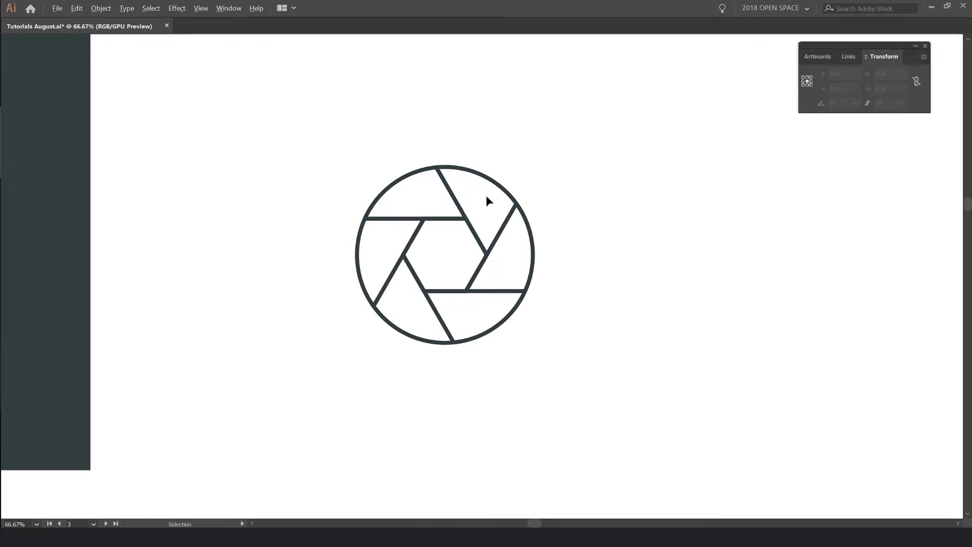
Step: Try moving the slanted line at the top of the circle up and to the right, and undo the move
{"action": "scroll", "coordinate": [487, 197], "scroll_direction": "up", "scroll_amount": 2}
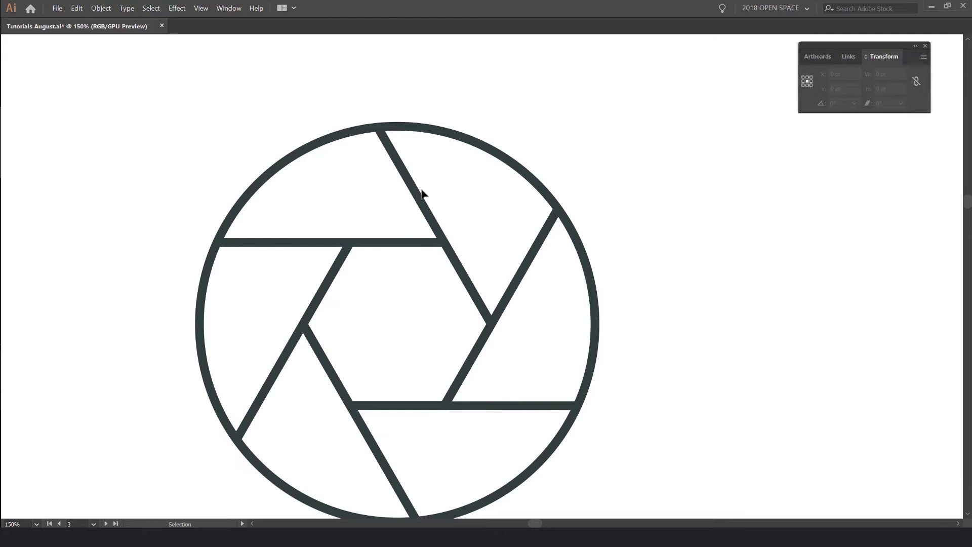
{"action": "left_click_drag", "start_coordinate": [417, 187], "coordinate": [562, 142]}
{"action": "key", "text": "ctrl+z"}
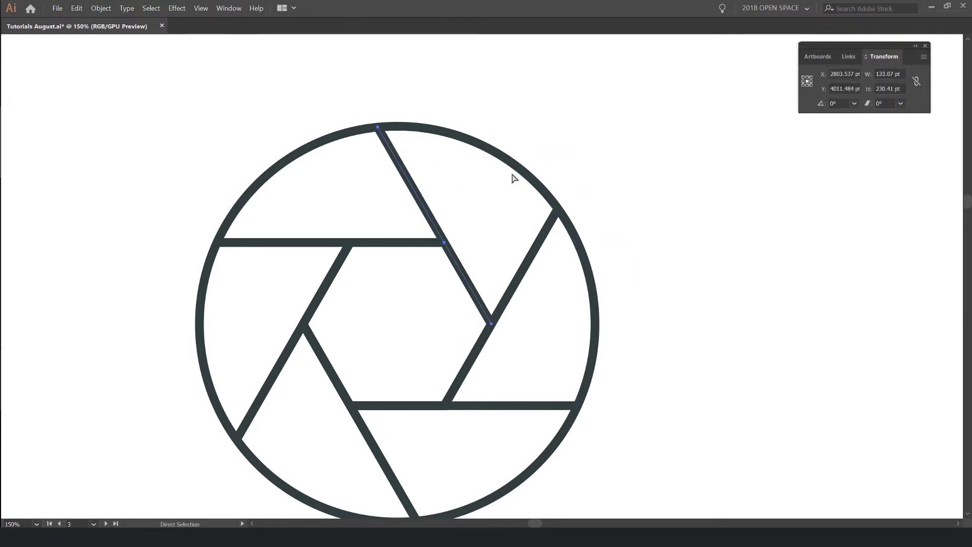
Step: Copy the top slanted line diagonally up to the right, repeat the copy twice at the same spacing, and deselect
{"action": "left_click_drag", "start_coordinate": [428, 191], "coordinate": [455, 185]}
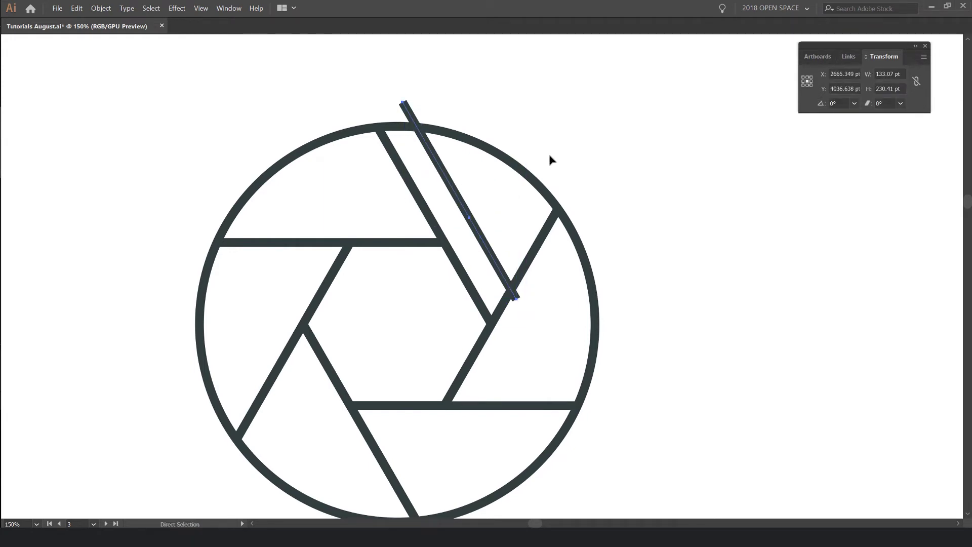
{"action": "key", "text": "ctrl+d"}
{"action": "key", "text": "ctrl+d"}
{"action": "scroll", "coordinate": [514, 160], "scroll_direction": "up", "scroll_amount": 1}
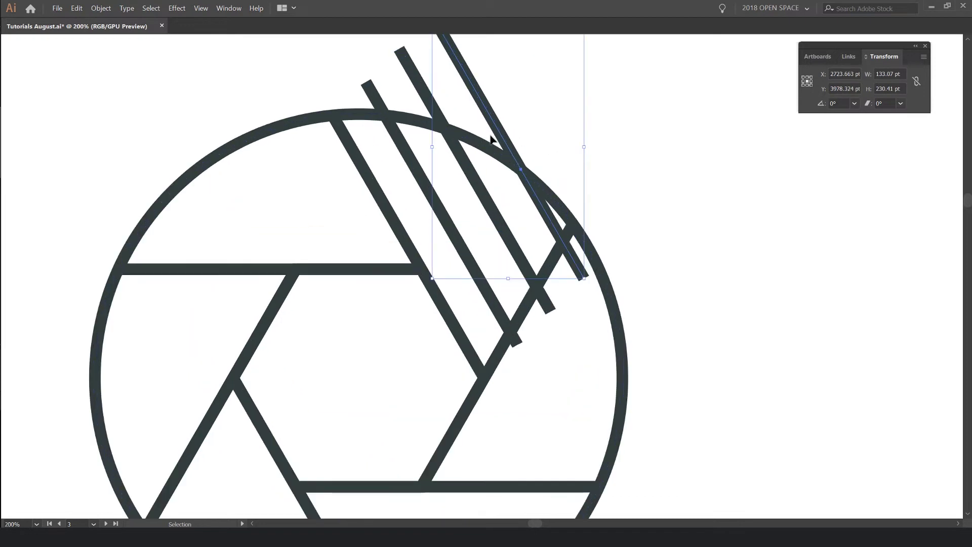
{"action": "left_click", "coordinate": [572, 108]}
{"action": "left_click_drag", "start_coordinate": [583, 110], "coordinate": [340, 278]}
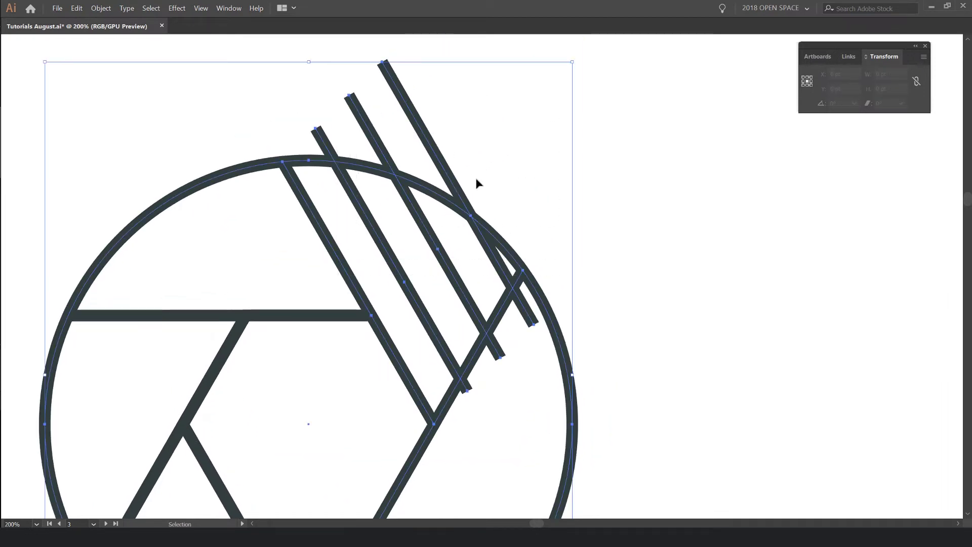
{"action": "left_click", "coordinate": [524, 150]}
{"action": "left_click", "coordinate": [437, 145]}
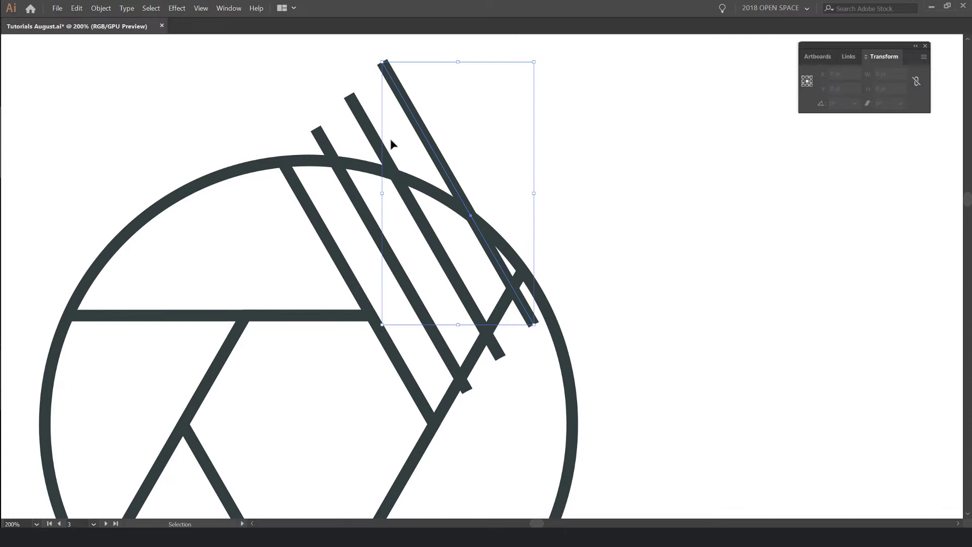
{"action": "left_click", "coordinate": [369, 131], "text": "shift"}
{"action": "left_click", "coordinate": [347, 165], "text": "shift"}
{"action": "scroll", "coordinate": [350, 196], "scroll_direction": "up", "scroll_amount": 2}
{"action": "left_click", "coordinate": [397, 186]}
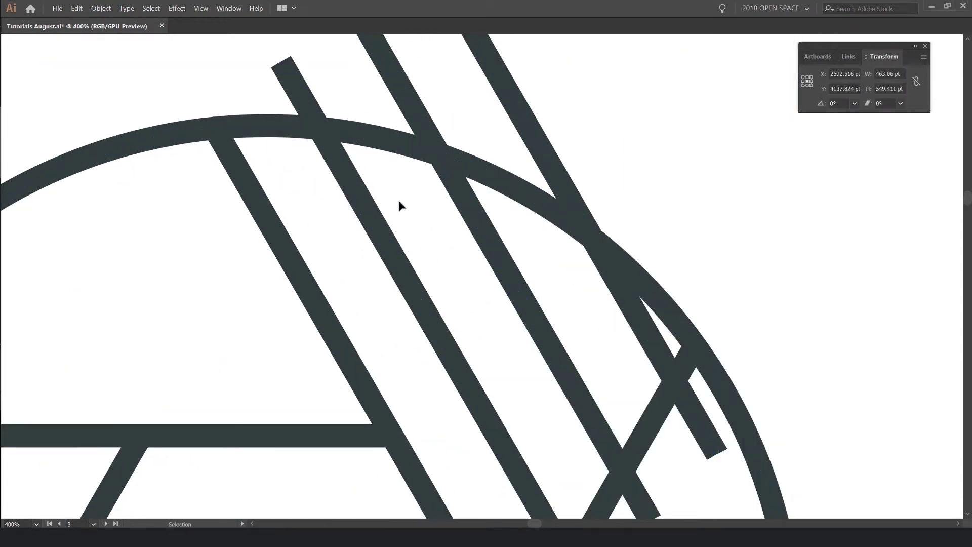
Step: Select only the three copied slanted lines, nudge them about 4 pt down and to the left, and deselect
{"action": "scroll", "coordinate": [398, 202], "scroll_direction": "down", "scroll_amount": 2}
{"action": "left_click", "coordinate": [458, 163]}
{"action": "left_click", "coordinate": [405, 146], "text": "shift"}
{"action": "left_click", "coordinate": [360, 149], "text": "shift"}
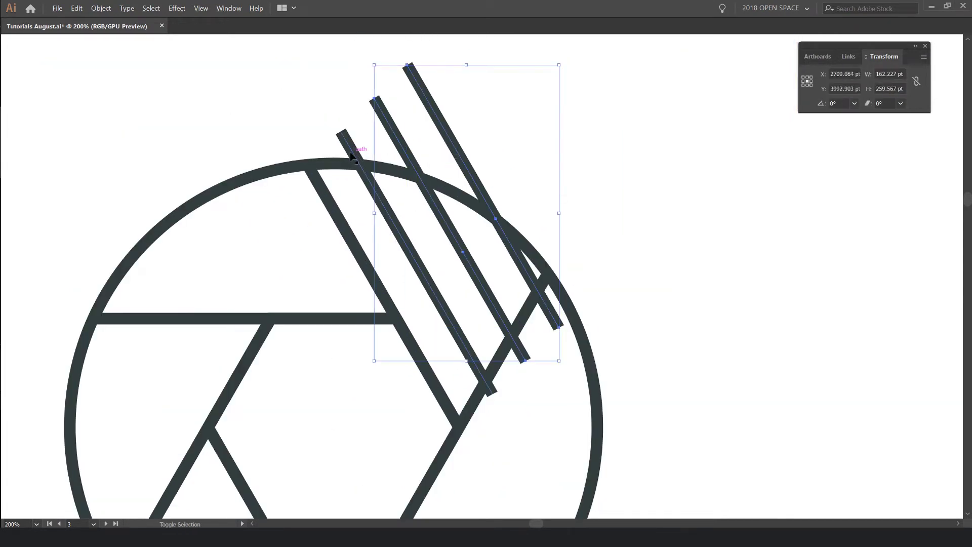
{"action": "scroll", "coordinate": [521, 264], "scroll_direction": "up", "scroll_amount": 4}
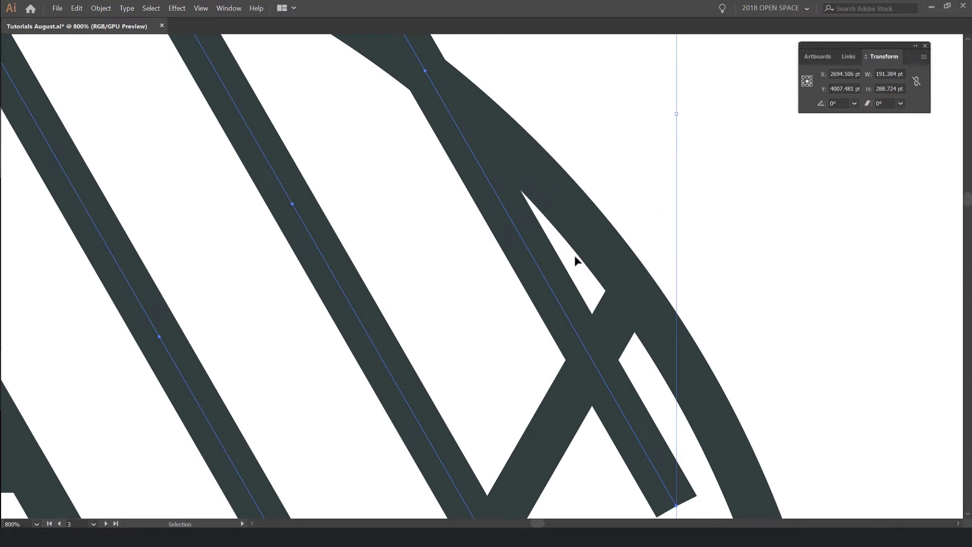
{"action": "scroll", "coordinate": [576, 260], "scroll_direction": "down", "scroll_amount": 4}
{"action": "scroll", "coordinate": [563, 235], "scroll_direction": "up", "scroll_amount": 4}
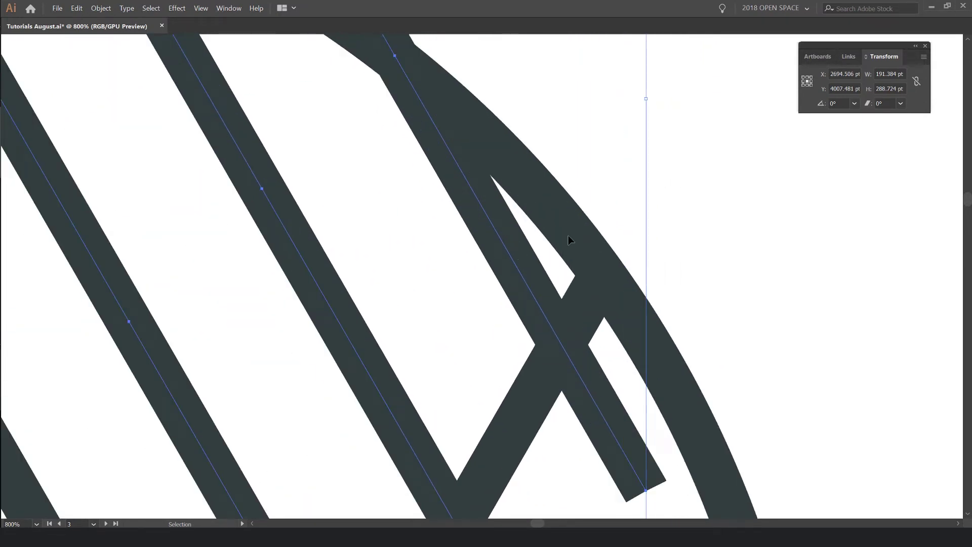
{"action": "scroll", "coordinate": [546, 251], "scroll_direction": "down", "scroll_amount": 3}
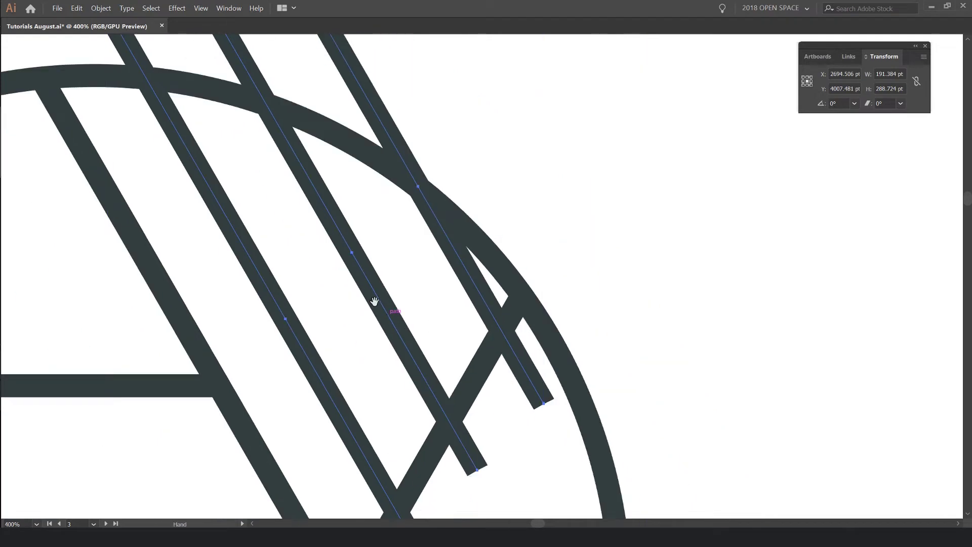
{"action": "scroll", "coordinate": [438, 229], "scroll_direction": "up", "scroll_amount": 1}
{"action": "left_click_drag", "start_coordinate": [417, 235], "coordinate": [410, 234]}
{"action": "scroll", "coordinate": [410, 234], "scroll_direction": "down", "scroll_amount": 3}
{"action": "left_click", "coordinate": [543, 210]}
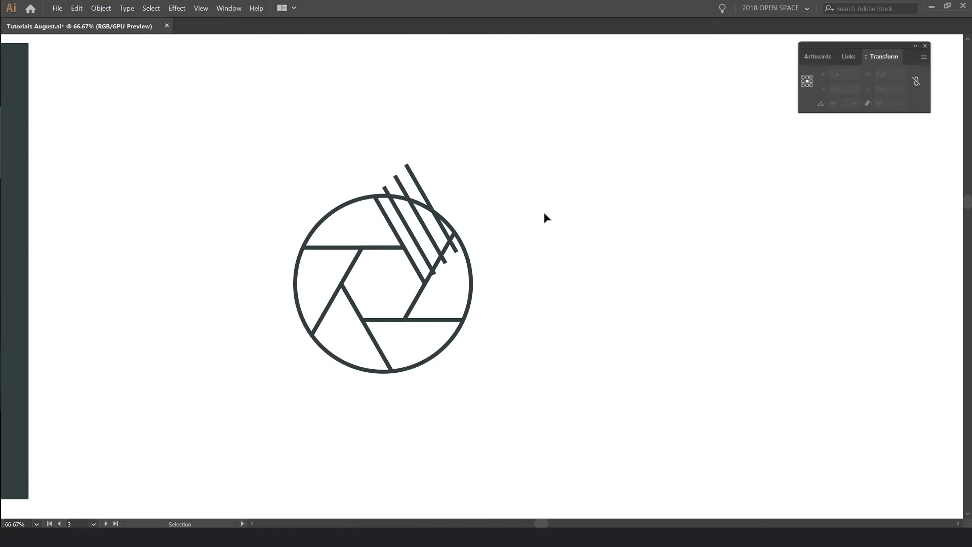
Step: Select the circle with its upper lines and remove the copied lines' ends outside the circle with Shape Builder
{"action": "left_click_drag", "start_coordinate": [542, 209], "coordinate": [594, 199]}
{"action": "scroll", "coordinate": [510, 188], "scroll_direction": "up", "scroll_amount": 2}
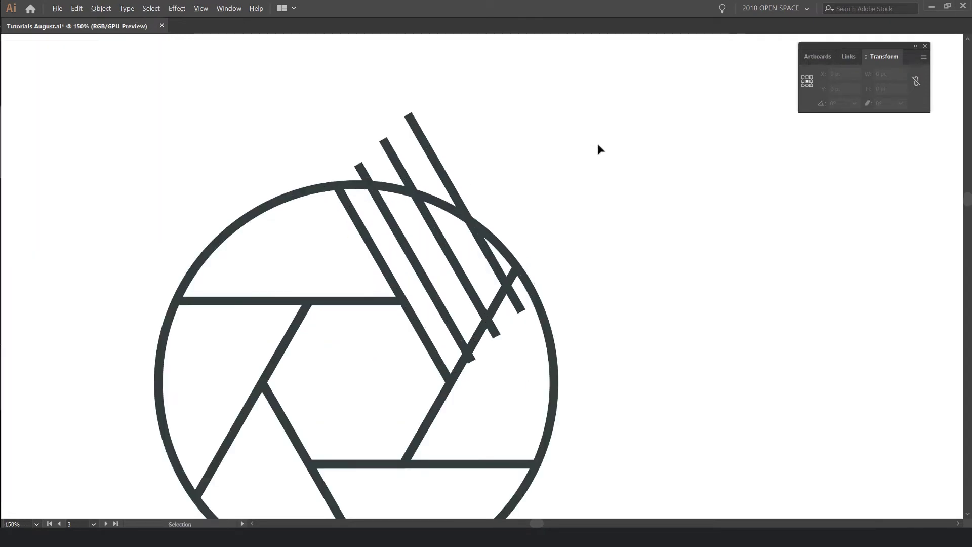
{"action": "left_click_drag", "start_coordinate": [599, 149], "coordinate": [313, 357]}
{"action": "key", "text": "shift+m"}
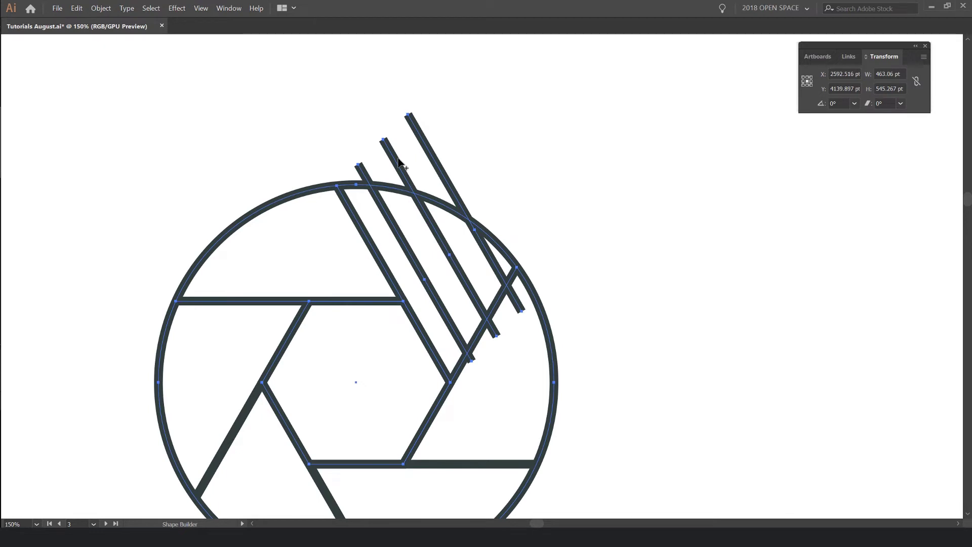
{"action": "scroll", "coordinate": [405, 151], "scroll_direction": "up", "scroll_amount": 2}
{"action": "left_click", "coordinate": [435, 122], "text": "alt"}
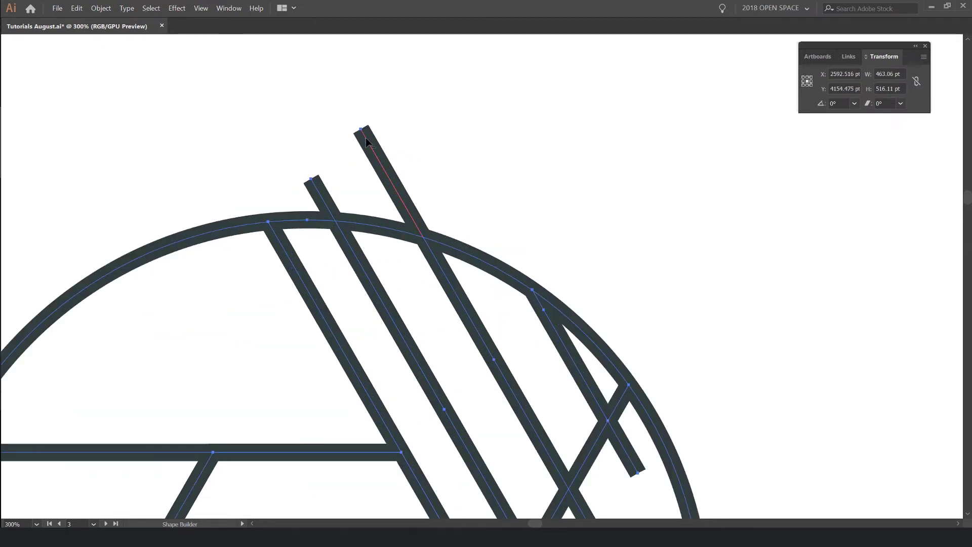
{"action": "left_click", "coordinate": [366, 138], "text": "alt"}
Step: Remove the remaining line end outside the circle and the lower overhangs of the two innermost copied lines with Shape Builder
{"action": "left_click_drag", "start_coordinate": [580, 371], "coordinate": [493, 141]}
{"action": "scroll", "coordinate": [530, 202], "scroll_direction": "up", "scroll_amount": 3}
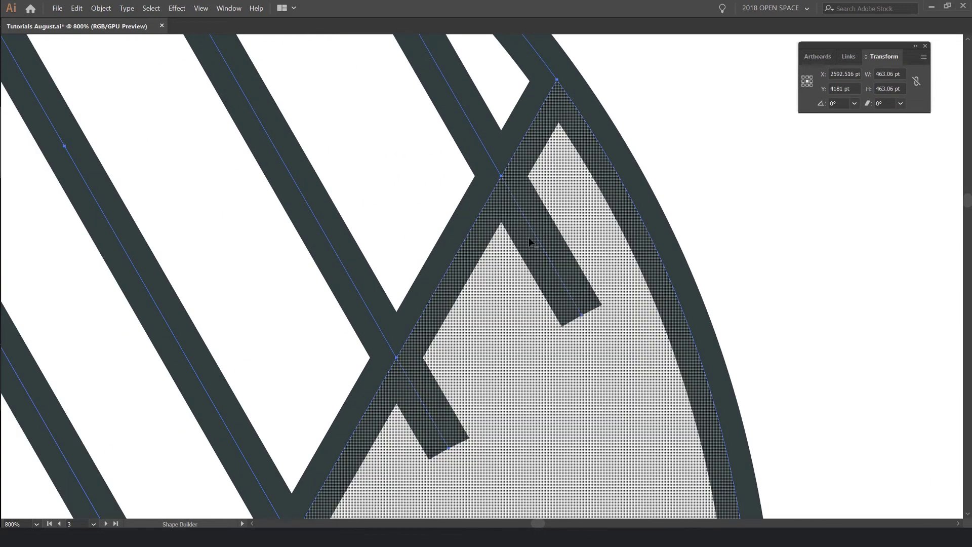
{"action": "scroll", "coordinate": [542, 248], "scroll_direction": "down", "scroll_amount": 5}
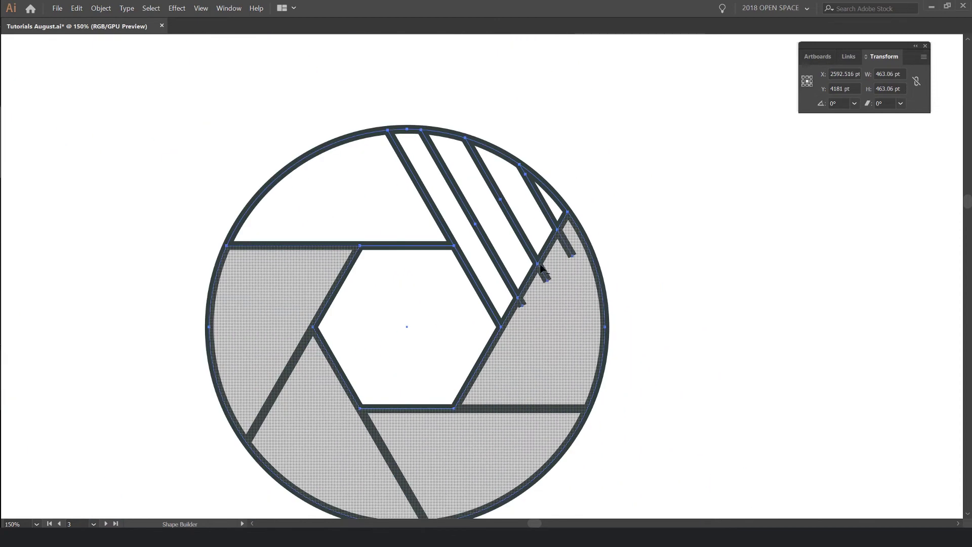
{"action": "scroll", "coordinate": [543, 341], "scroll_direction": "up", "scroll_amount": 8}
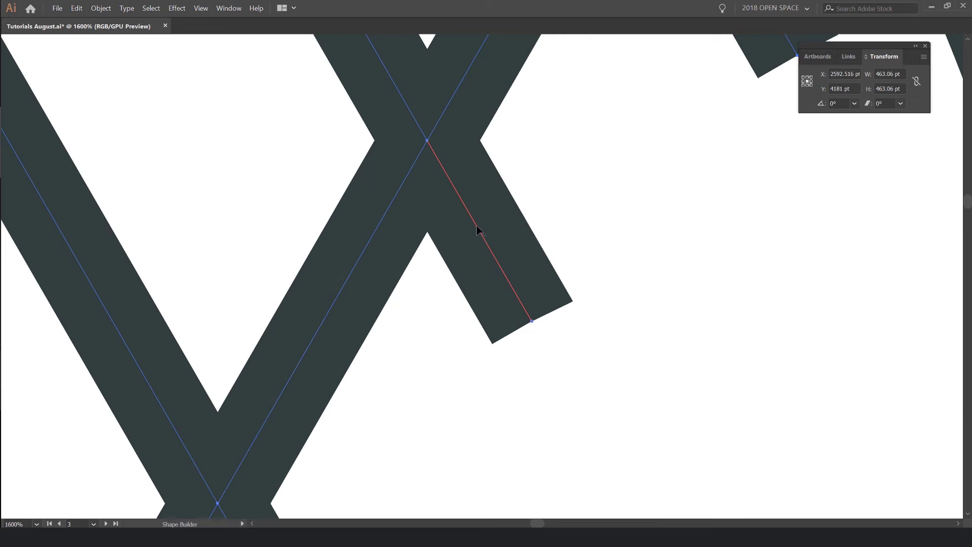
{"action": "scroll", "coordinate": [477, 225], "scroll_direction": "up", "scroll_amount": 1}
{"action": "scroll", "coordinate": [479, 226], "scroll_direction": "down", "scroll_amount": 1}
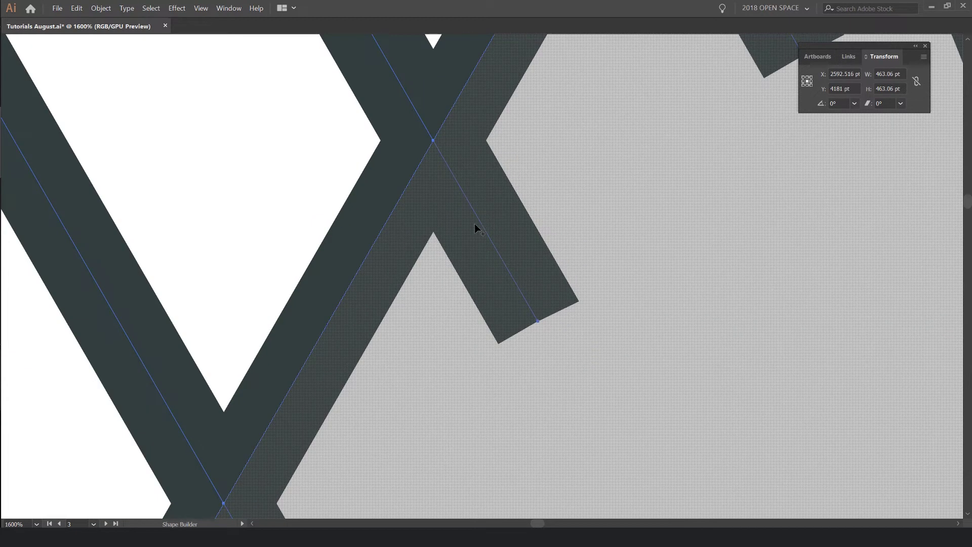
{"action": "scroll", "coordinate": [499, 230], "scroll_direction": "down", "scroll_amount": 6}
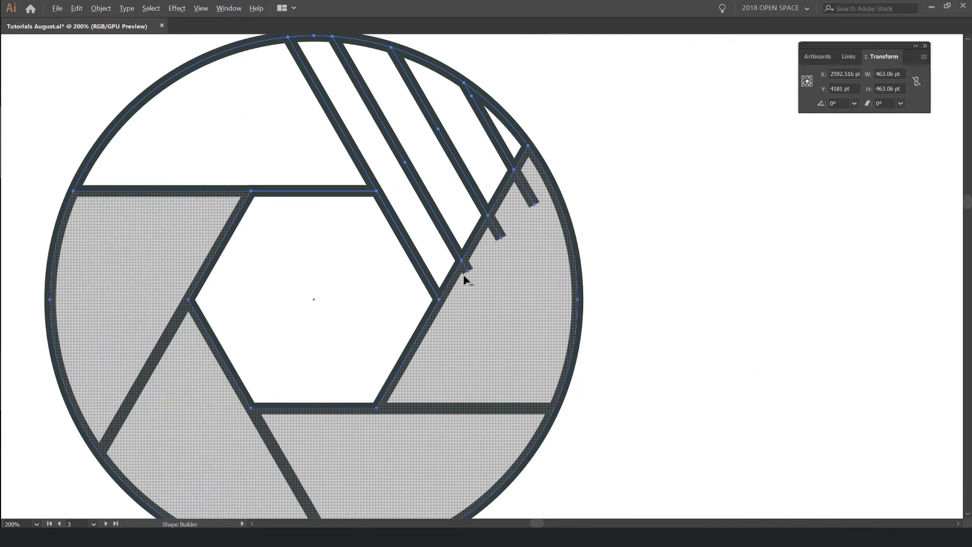
{"action": "scroll", "coordinate": [462, 276], "scroll_direction": "up", "scroll_amount": 2}
{"action": "scroll", "coordinate": [466, 274], "scroll_direction": "up", "scroll_amount": 3}
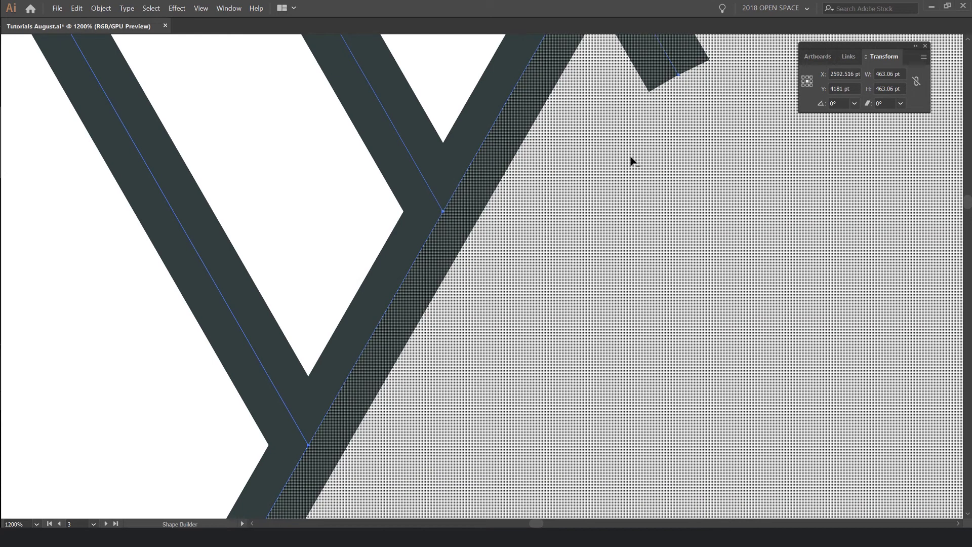
Step: Remove the outermost copied line's overhang past the segment's slanted edge with Shape Builder, and clear the selection
{"action": "left_click_drag", "start_coordinate": [632, 159], "coordinate": [513, 322]}
{"action": "left_click", "coordinate": [489, 172], "text": "alt"}
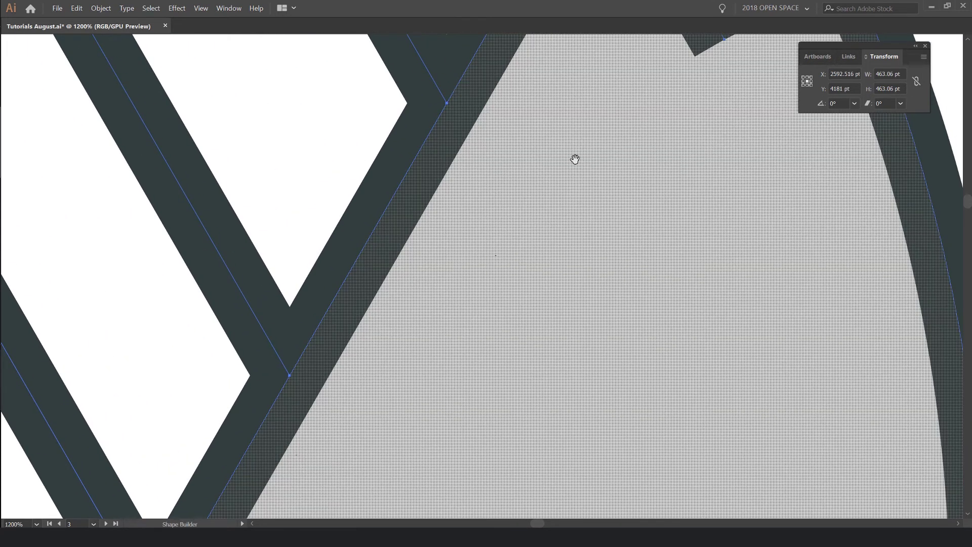
{"action": "left_click_drag", "start_coordinate": [635, 147], "coordinate": [481, 364]}
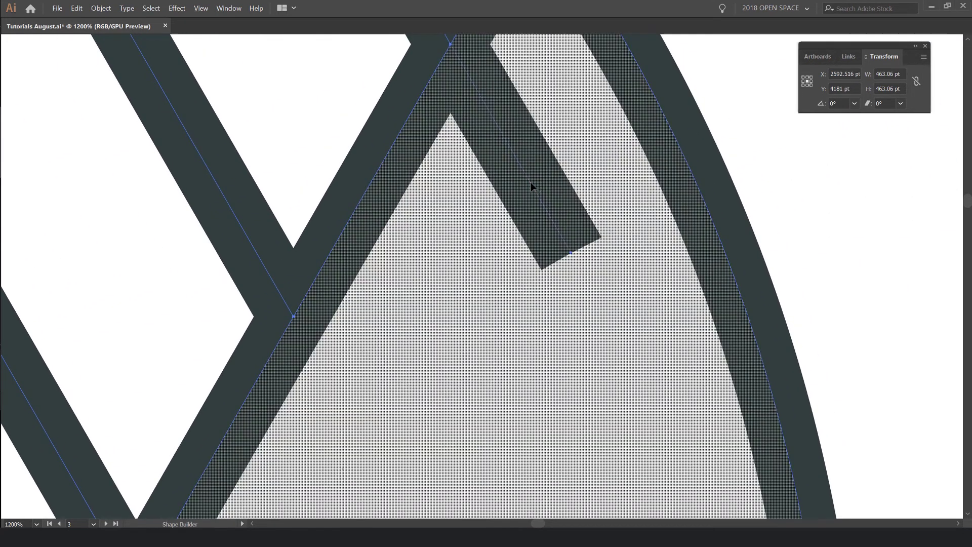
{"action": "left_click", "coordinate": [529, 188], "text": "alt"}
{"action": "scroll", "coordinate": [531, 193], "scroll_direction": "down", "scroll_amount": 5}
{"action": "scroll", "coordinate": [530, 189], "scroll_direction": "down", "scroll_amount": 3}
{"action": "key", "text": "v"}
{"action": "left_click", "coordinate": [552, 149]}
{"action": "scroll", "coordinate": [507, 156], "scroll_direction": "up", "scroll_amount": 3}
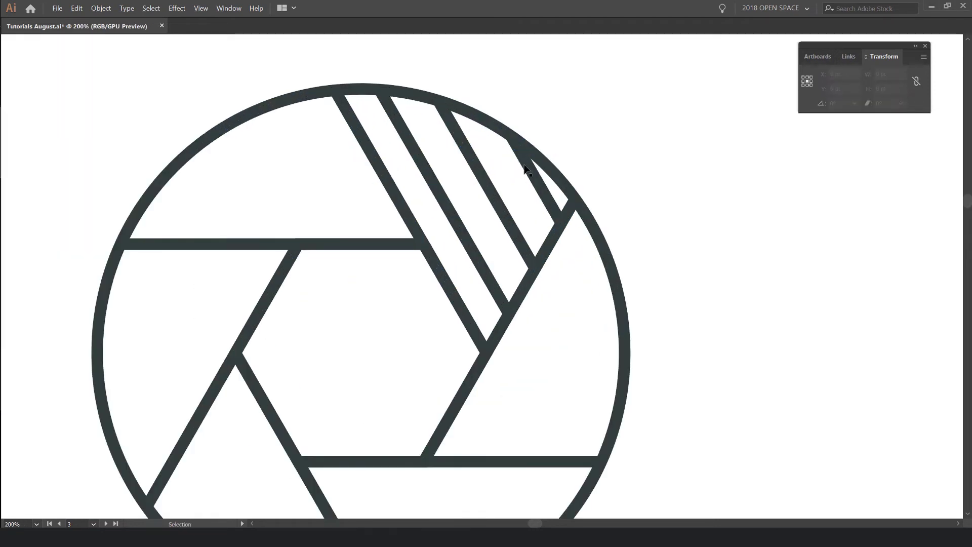
Step: Select only the three trimmed parallel lines inside the upper-right segment of the aperture
{"action": "left_click", "coordinate": [528, 164]}
{"action": "left_click", "coordinate": [494, 161]}
{"action": "scroll", "coordinate": [506, 161], "scroll_direction": "down", "scroll_amount": 5}
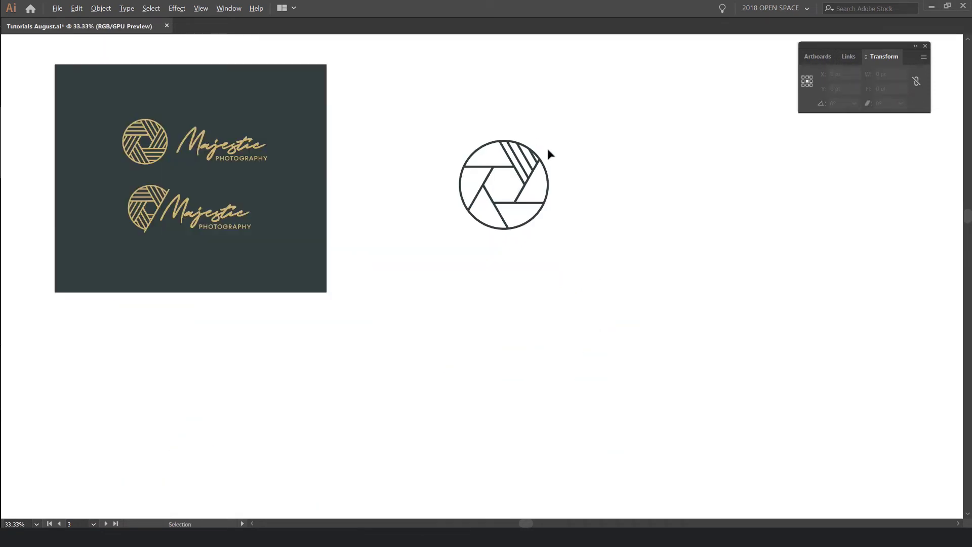
{"action": "scroll", "coordinate": [526, 143], "scroll_direction": "up", "scroll_amount": 6}
{"action": "left_click", "coordinate": [564, 226]}
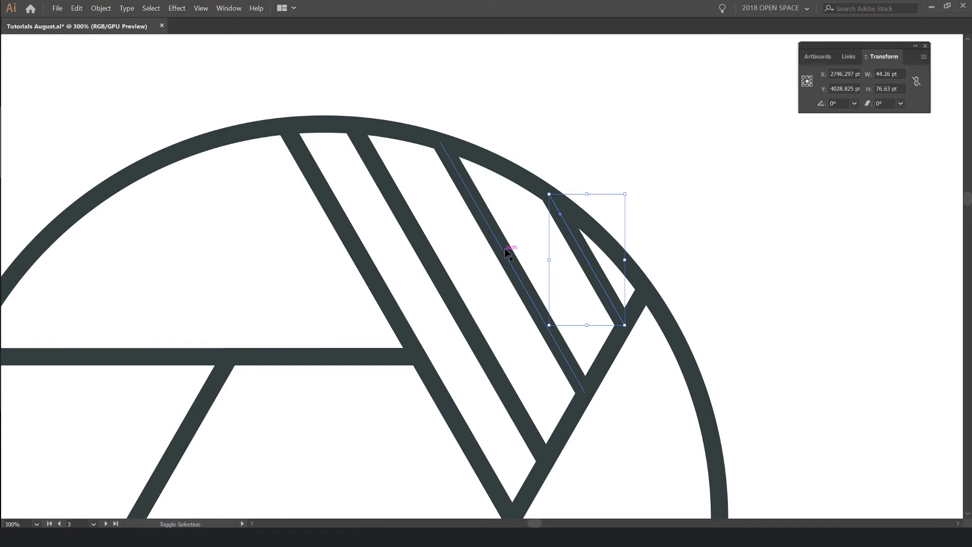
{"action": "left_click", "coordinate": [509, 257], "text": "shift"}
{"action": "left_click", "coordinate": [435, 262], "text": "shift"}
{"action": "scroll", "coordinate": [463, 250], "scroll_direction": "down", "scroll_amount": 3}
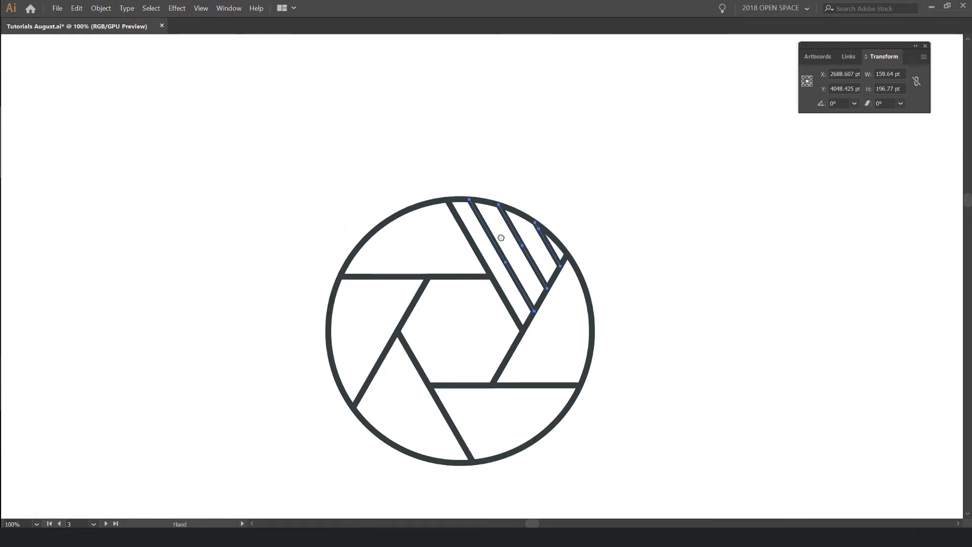
{"action": "key", "text": "a"}
{"action": "key", "text": "v"}
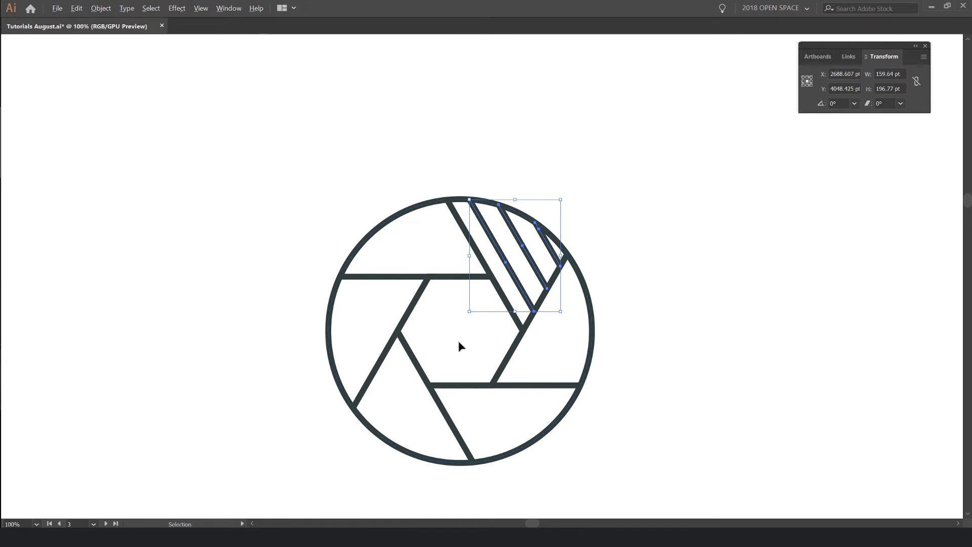
Step: Copy the three lines rotated 60° about the circle's centre, repeat the copy until all six segments are filled, and deselect
{"action": "scroll", "coordinate": [461, 343], "scroll_direction": "up", "scroll_amount": 2}
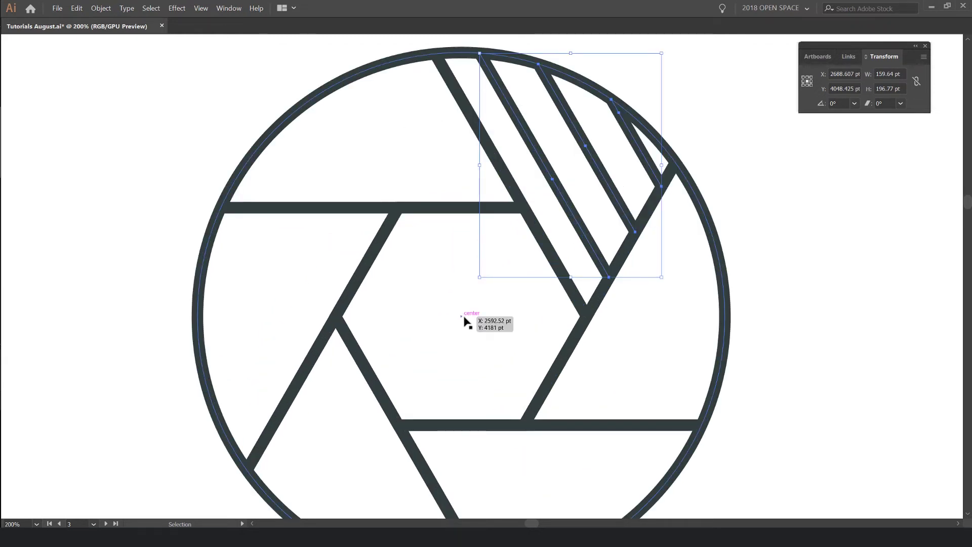
{"action": "key", "text": "r"}
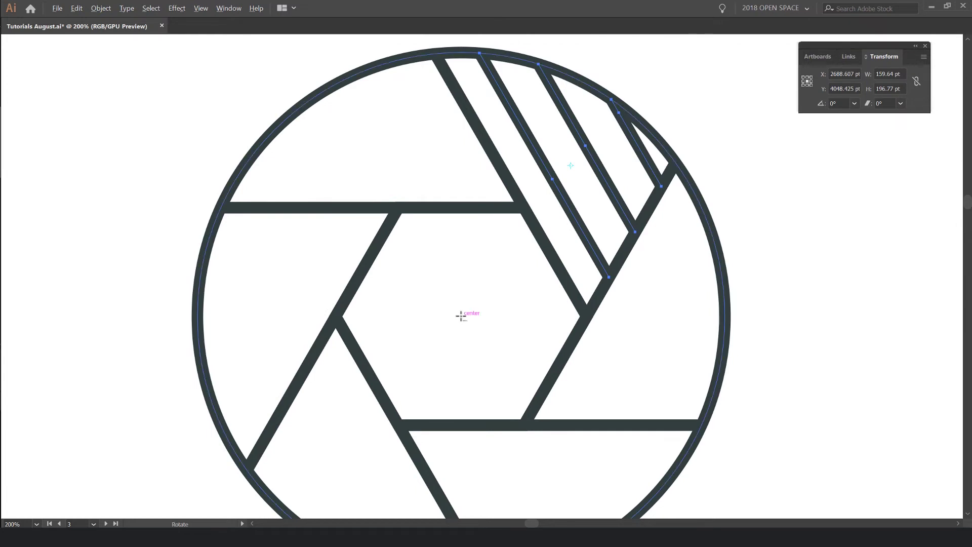
{"action": "scroll", "coordinate": [462, 316], "scroll_direction": "down", "scroll_amount": 1}
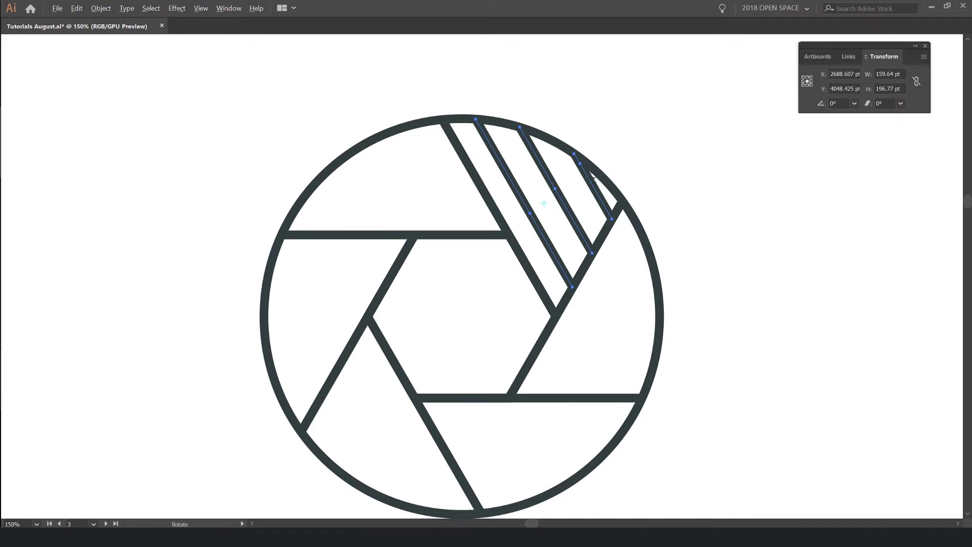
{"action": "left_click", "coordinate": [461, 316], "text": "alt"}
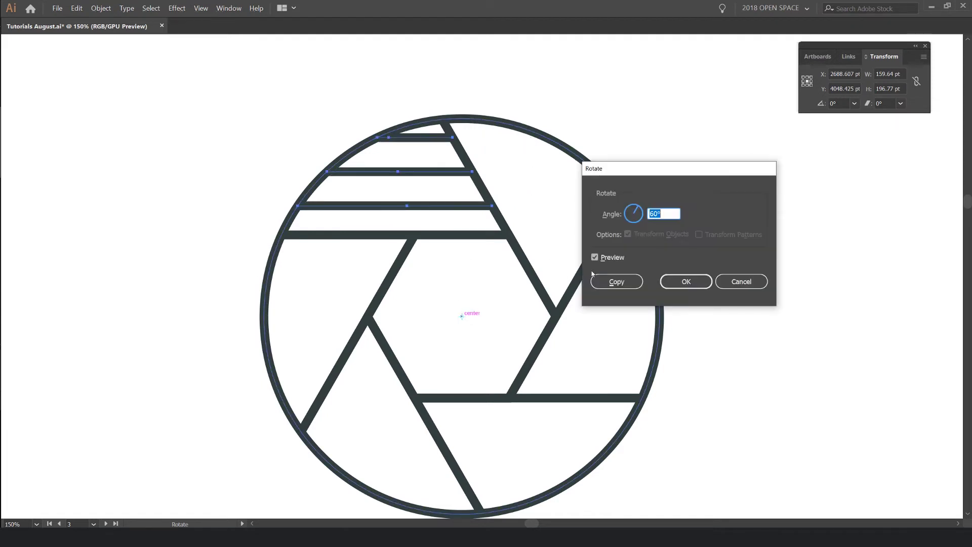
{"action": "left_click_drag", "start_coordinate": [645, 174], "coordinate": [614, 201]}
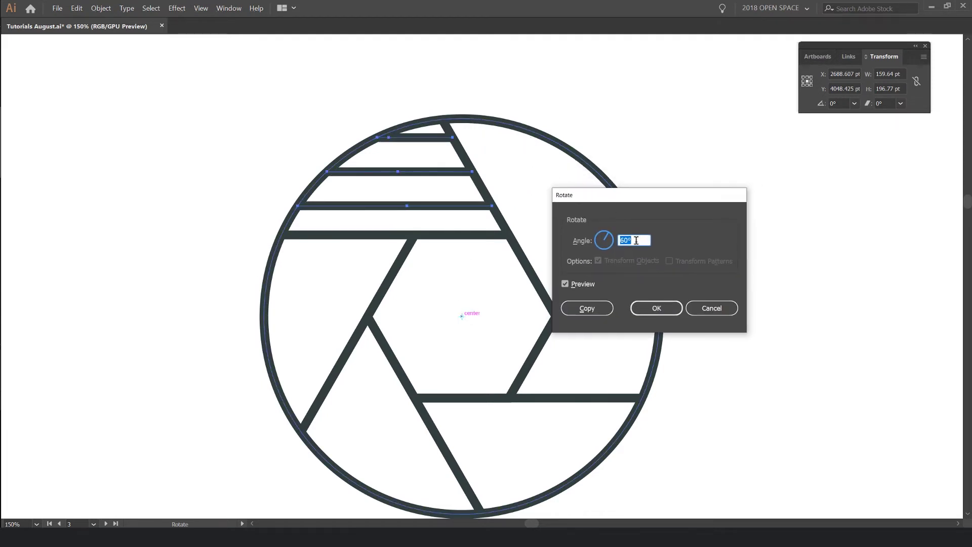
{"action": "left_click", "coordinate": [587, 307]}
{"action": "key", "text": "ctrl+d"}
{"action": "key", "text": "ctrl+d"}
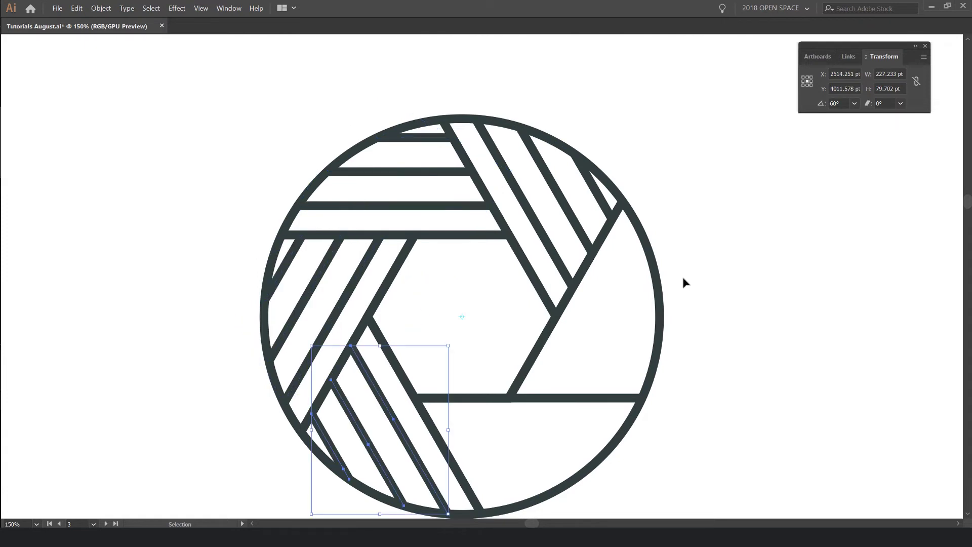
{"action": "key", "text": "ctrl+d"}
{"action": "key", "text": "ctrl+d"}
{"action": "left_click", "coordinate": [684, 282]}
{"action": "scroll", "coordinate": [729, 218], "scroll_direction": "down", "scroll_amount": 6}
{"action": "left_click_drag", "start_coordinate": [843, 232], "coordinate": [678, 230]}
{"action": "scroll", "coordinate": [564, 215], "scroll_direction": "up", "scroll_amount": 4}
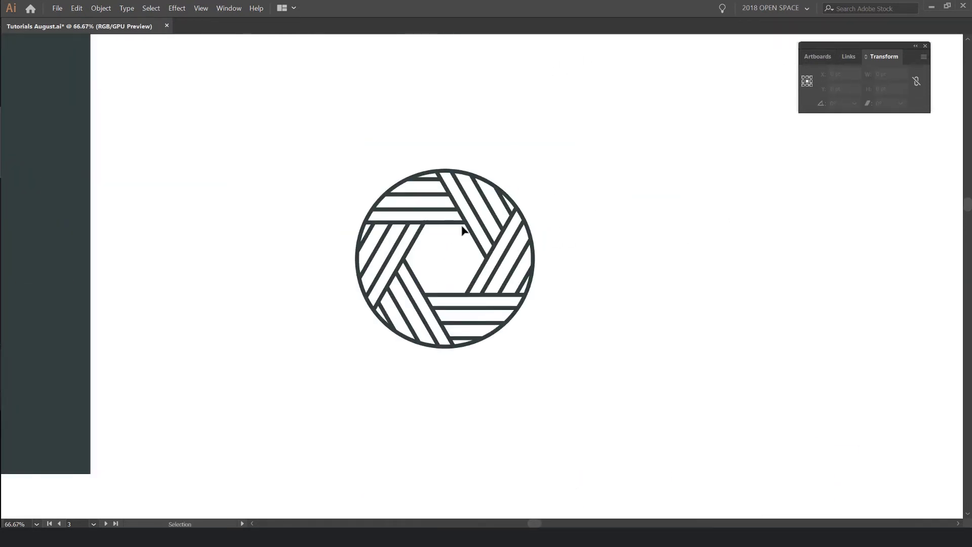
{"action": "scroll", "coordinate": [470, 247], "scroll_direction": "up", "scroll_amount": 2}
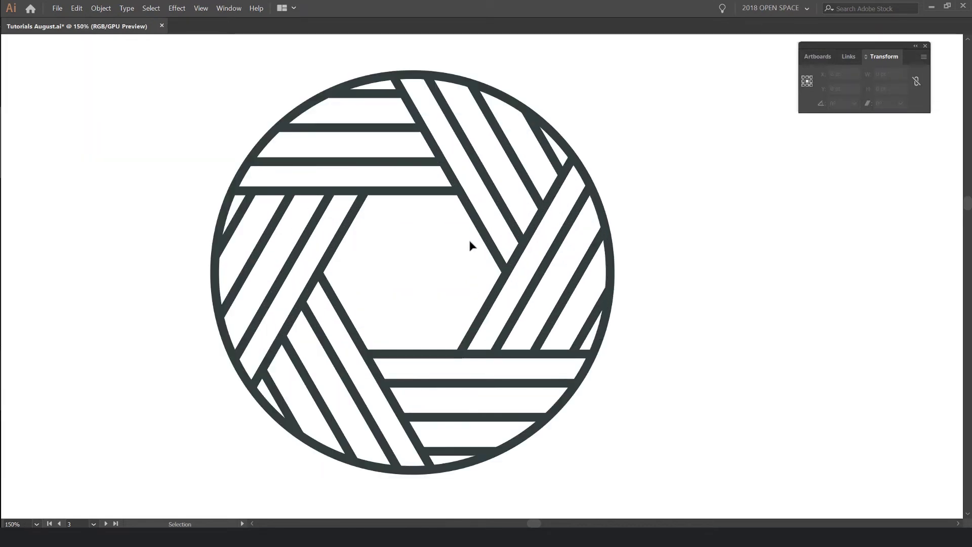
{"action": "left_click_drag", "start_coordinate": [436, 250], "coordinate": [465, 262]}
{"action": "scroll", "coordinate": [452, 264], "scroll_direction": "up", "scroll_amount": 2}
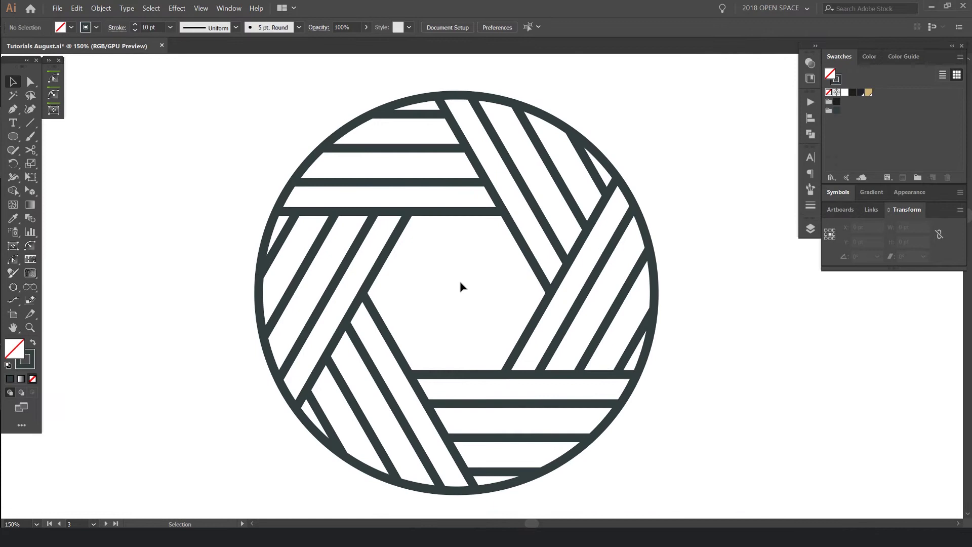
Step: Try drawing two crossing Pen tool lines between opposite corners of the central hexagon, and remove them again
{"action": "key", "text": "p"}
{"action": "left_click", "coordinate": [409, 212]}
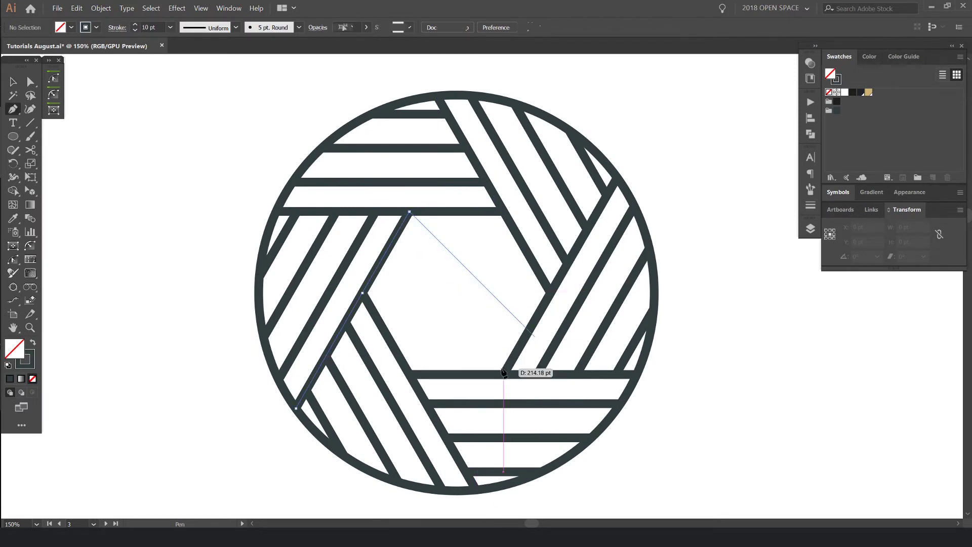
{"action": "left_click", "coordinate": [504, 374]}
{"action": "key", "text": "v"}
{"action": "left_click", "coordinate": [492, 326]}
{"action": "key", "text": "p"}
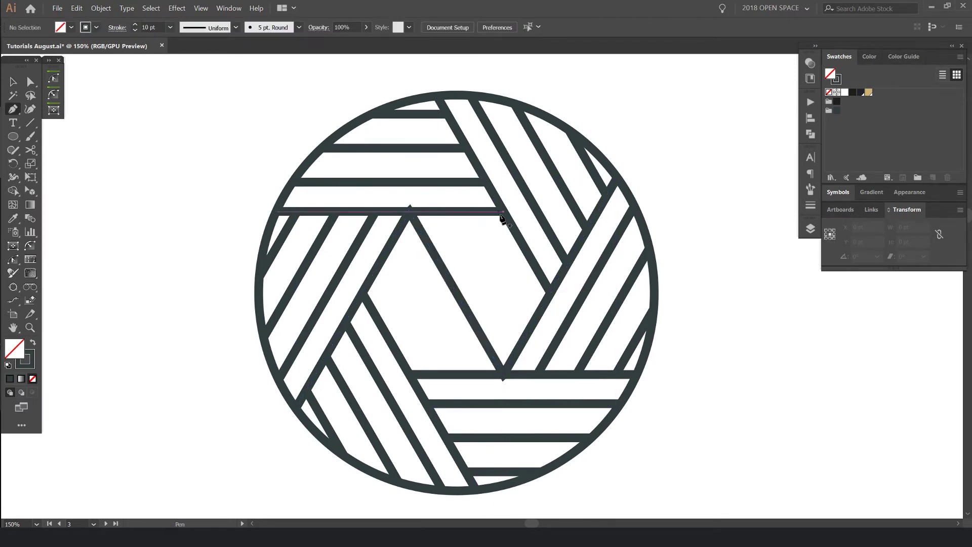
{"action": "left_click", "coordinate": [504, 211]}
{"action": "left_click", "coordinate": [410, 374]}
{"action": "key", "text": "v"}
{"action": "key", "text": "ctrl+minus"}
{"action": "key", "text": "ctrl+minus"}
{"action": "key", "text": "ctrl+minus"}
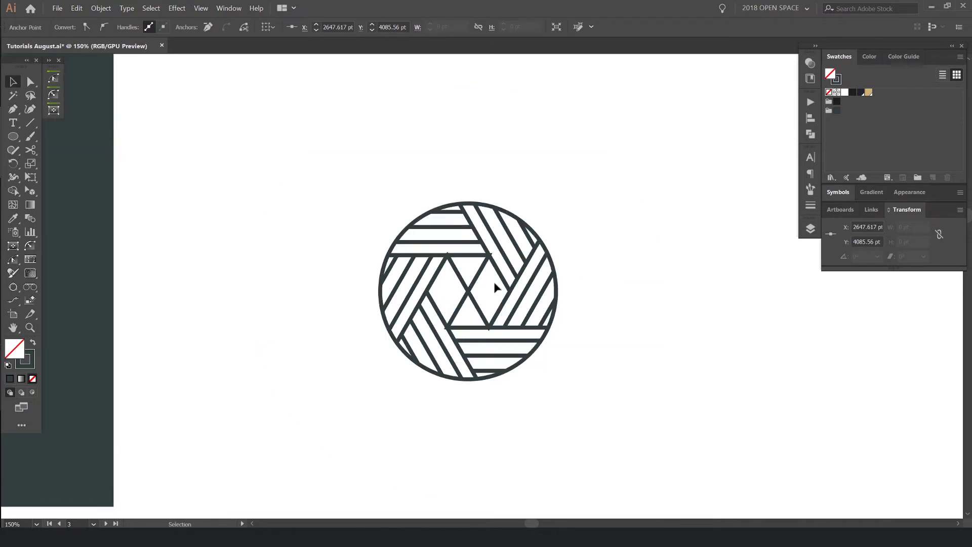
{"action": "left_click", "coordinate": [601, 254]}
{"action": "key", "text": "ctrl+plus"}
{"action": "key", "text": "ctrl+plus"}
{"action": "key", "text": "ctrl+plus"}
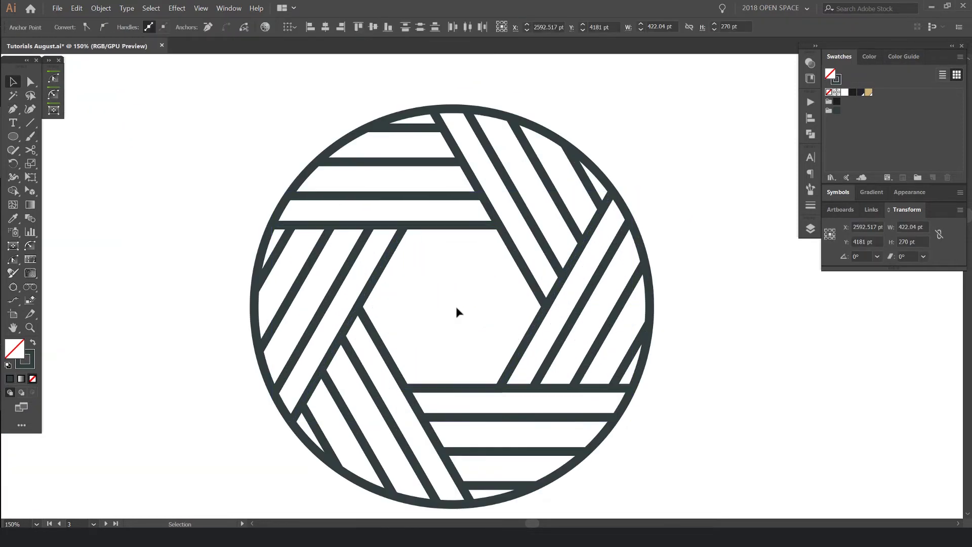
Step: Try moving the outer circle off the aperture lines to the right, undo the move, and deselect
{"action": "key", "text": "ctrl+minus"}
{"action": "key", "text": "ctrl+minus"}
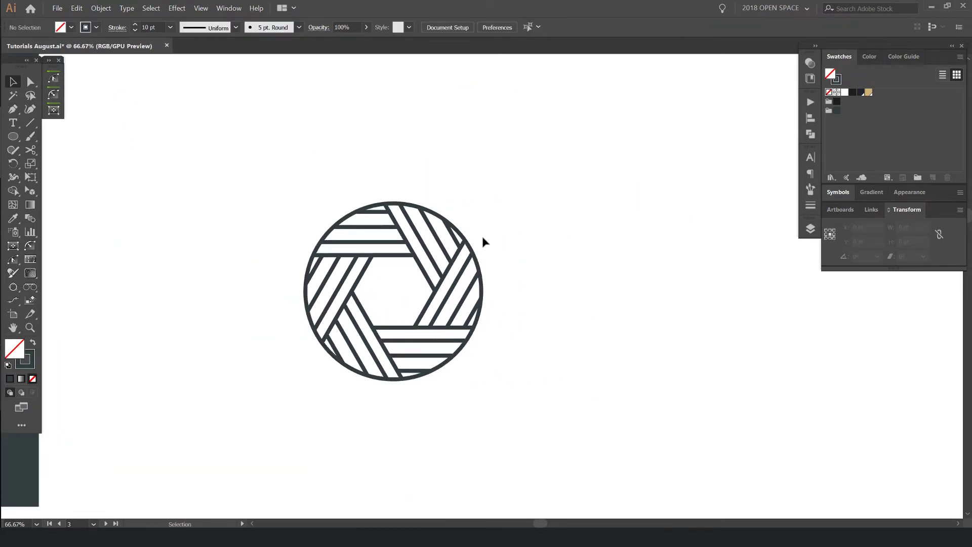
{"action": "left_click_drag", "start_coordinate": [411, 206], "coordinate": [718, 246]}
{"action": "key", "text": "ctrl+minus"}
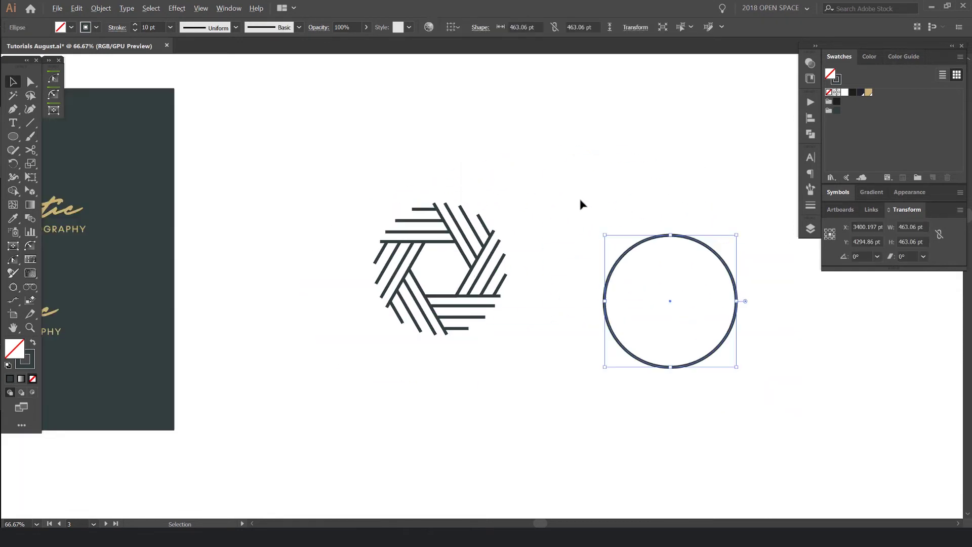
{"action": "key", "text": "ctrl+minus"}
{"action": "scroll", "coordinate": [525, 204], "scroll_direction": "up", "scroll_amount": 2}
{"action": "key", "text": "ctrl+z"}
{"action": "left_click", "coordinate": [546, 194]}
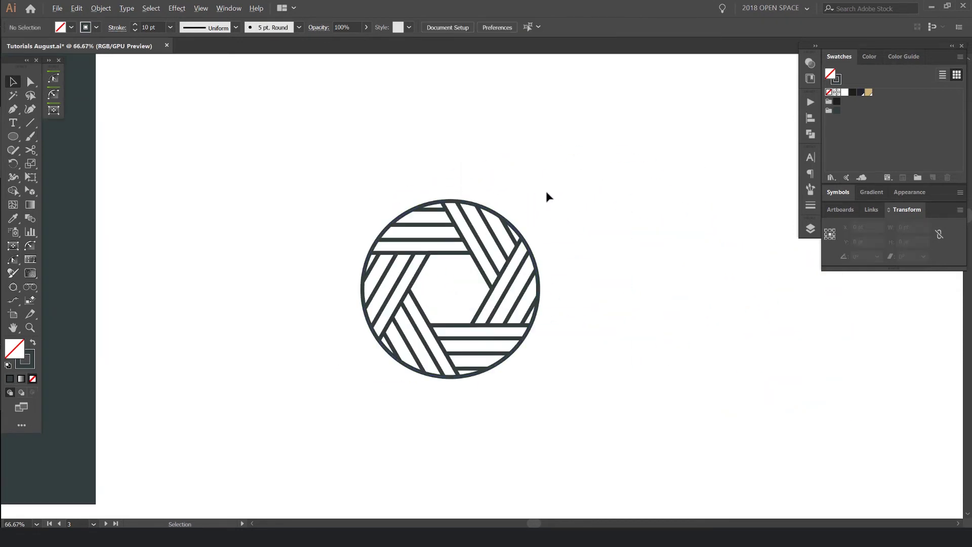
Step: Place a placeholder text line to the right of the aperture icon and enlarge it to 81.84 pt
{"action": "scroll", "coordinate": [546, 192], "scroll_direction": "down", "scroll_amount": 2}
{"action": "left_click_drag", "start_coordinate": [547, 192], "coordinate": [527, 208]}
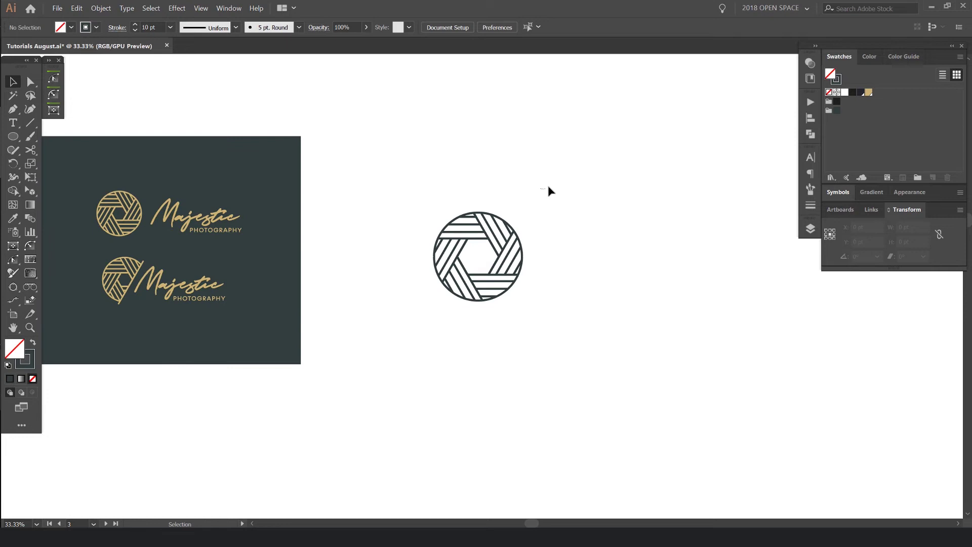
{"action": "left_click_drag", "start_coordinate": [549, 186], "coordinate": [458, 289]}
{"action": "left_click_drag", "start_coordinate": [553, 226], "coordinate": [414, 191]}
{"action": "scroll", "coordinate": [453, 235], "scroll_direction": "up", "scroll_amount": 1}
{"action": "left_click", "coordinate": [492, 223]}
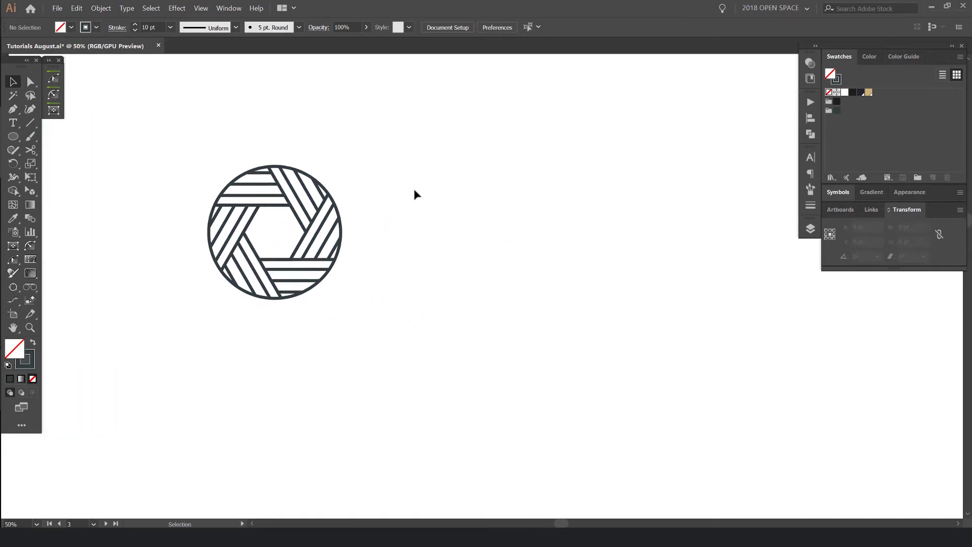
{"action": "key", "text": "t"}
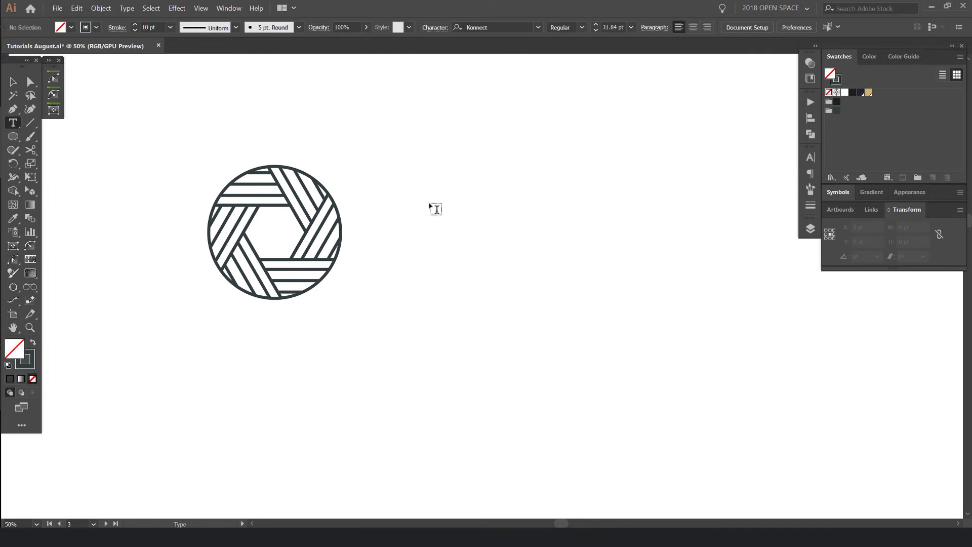
{"action": "left_click", "coordinate": [430, 202]}
{"action": "key", "text": "ctrl+shift+alt+period"}
{"action": "key", "text": "ctrl+shift+alt+period"}
{"action": "key", "text": "ctrl+shift+alt+period"}
{"action": "key", "text": "ctrl+shift+alt+period"}
{"action": "key", "text": "ctrl+shift+alt+period"}
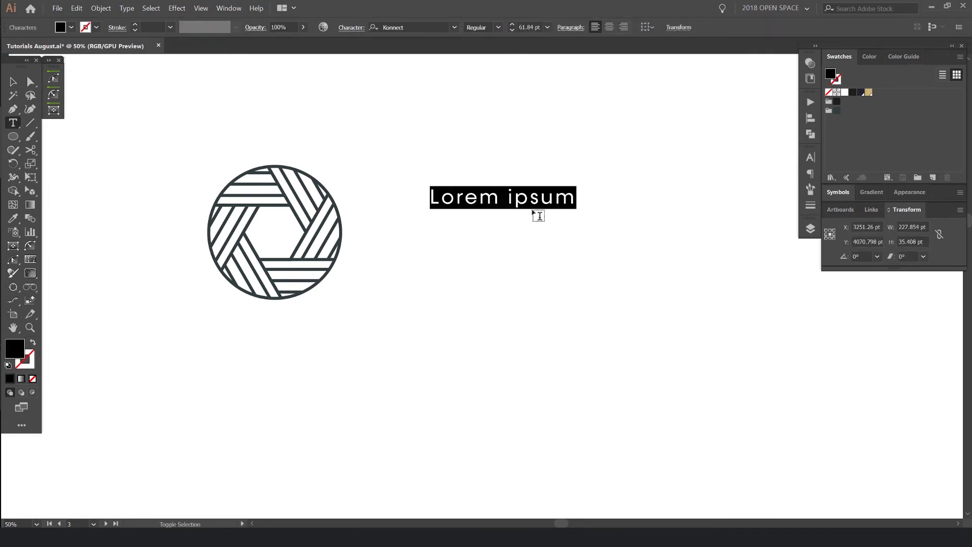
{"action": "key", "text": "ctrl+z"}
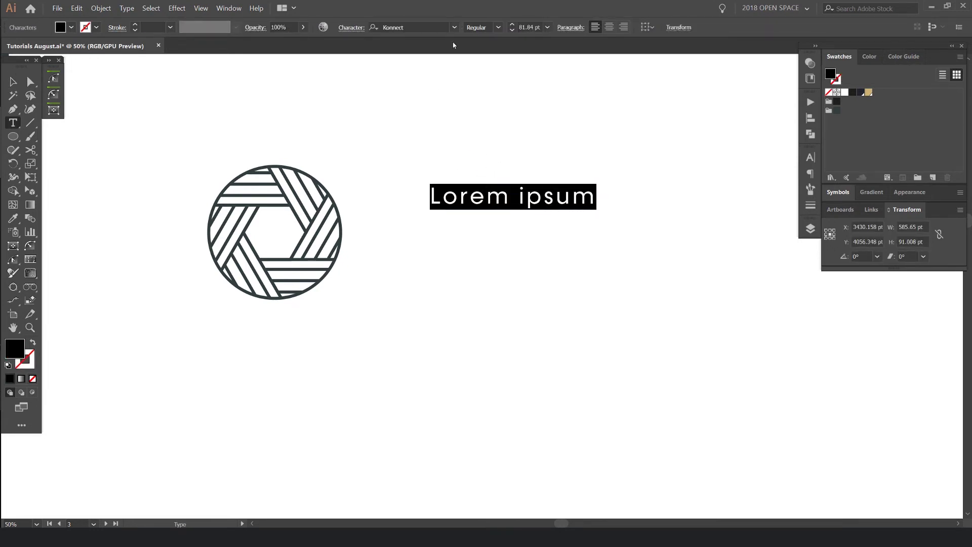
Step: Filter the font list to Script typefaces and set the placeholder text in JV Signature
{"action": "left_click", "coordinate": [455, 27]}
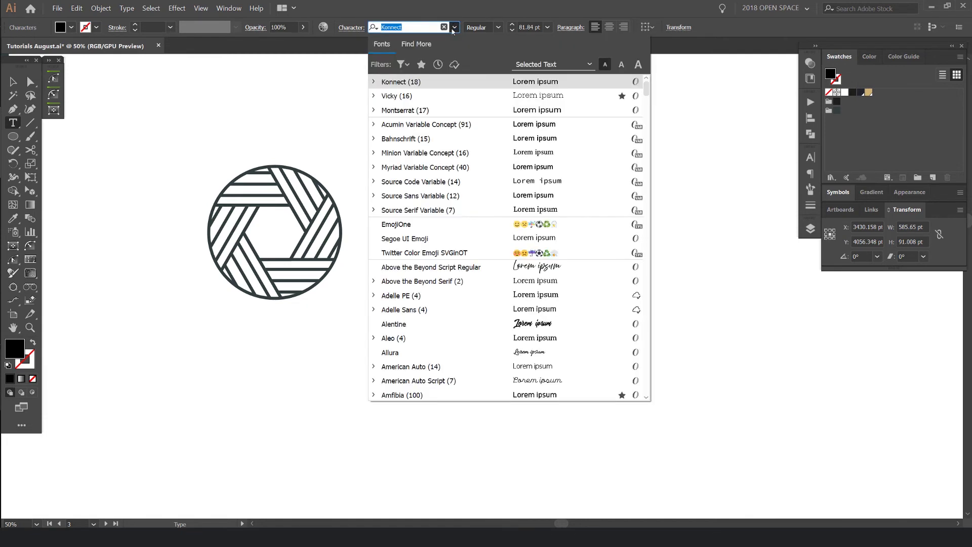
{"action": "left_click", "coordinate": [408, 65]}
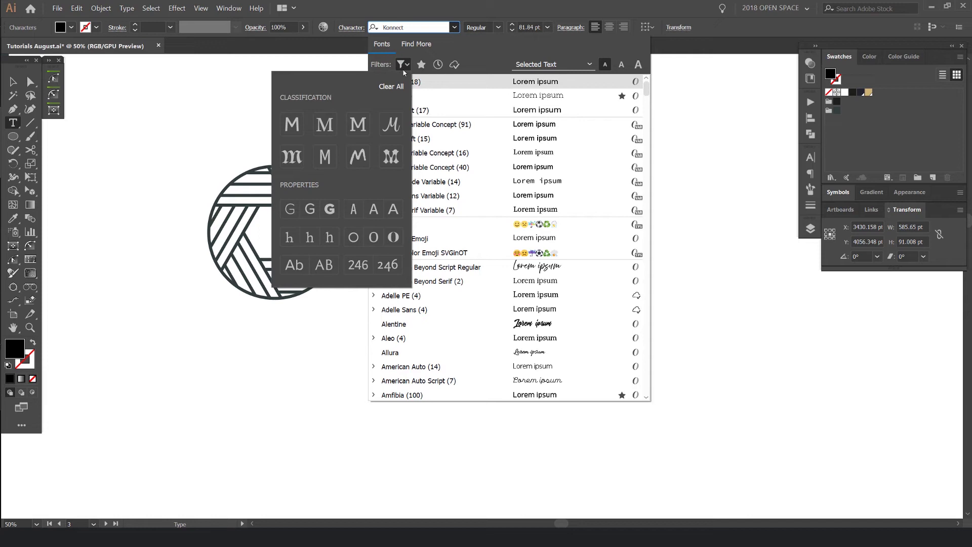
{"action": "left_click", "coordinate": [390, 126]}
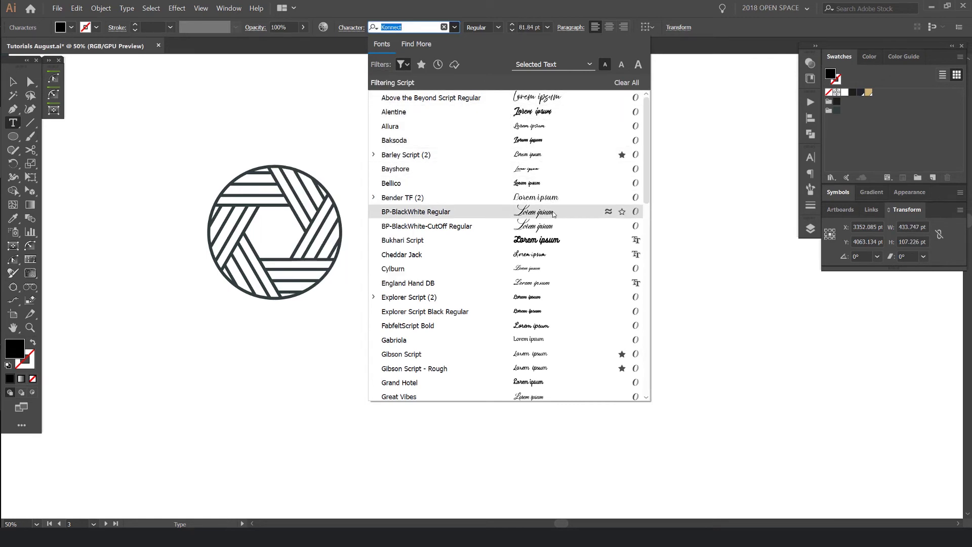
{"action": "scroll", "coordinate": [554, 214], "scroll_direction": "down", "scroll_amount": 5}
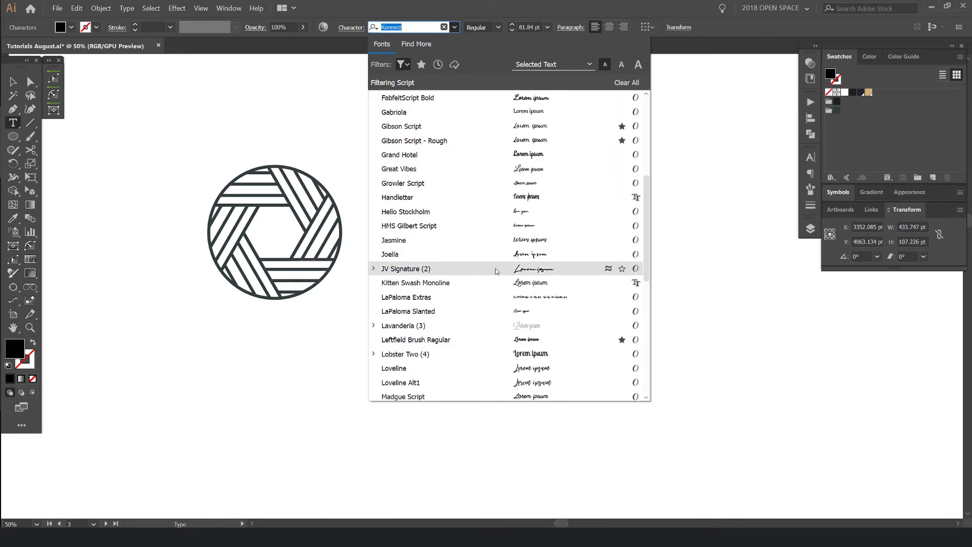
{"action": "left_click", "coordinate": [411, 269]}
{"action": "left_click", "coordinate": [500, 204]}
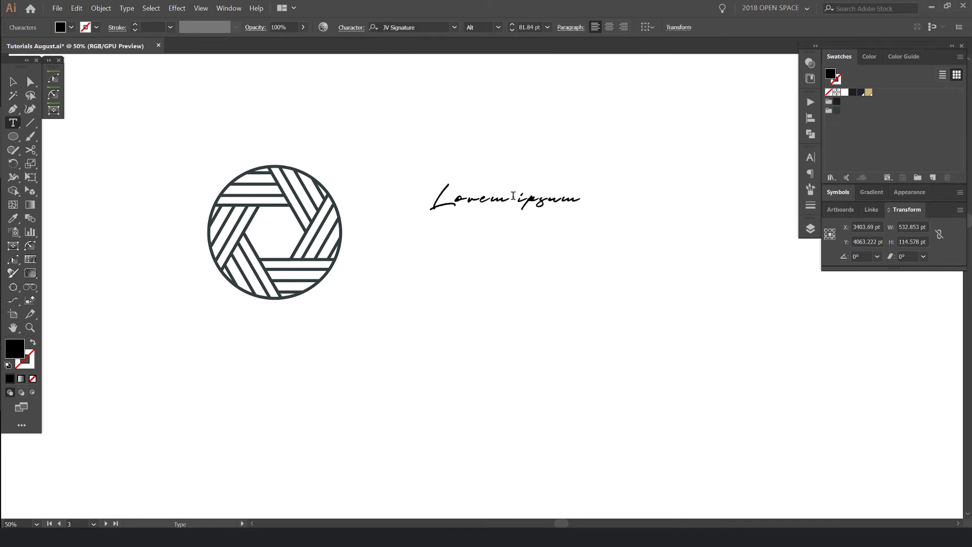
Step: Replace the placeholder text with the word "Majestic"
{"action": "key", "text": "ctrl+a"}
{"action": "type", "text": "Ma"}
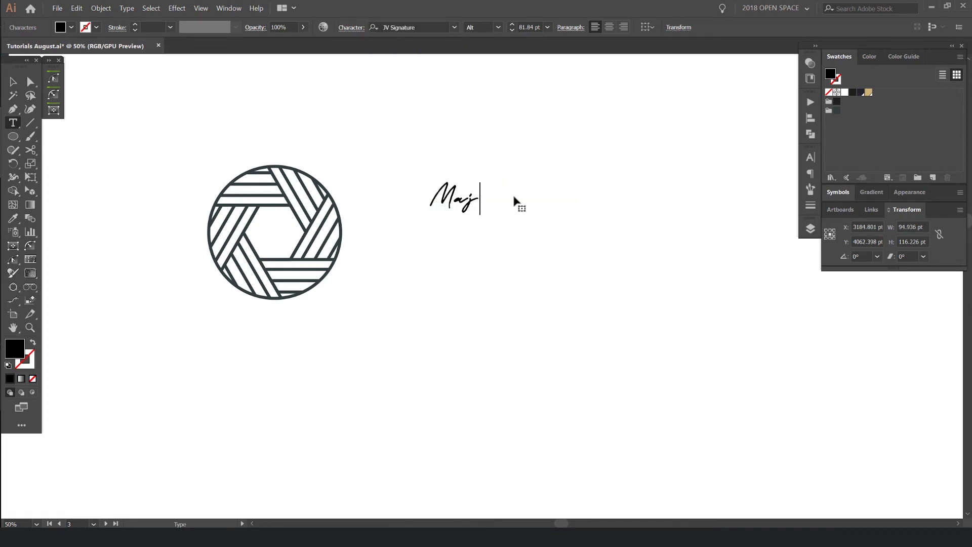
{"action": "type", "text": "jestic"}
Step: Enlarge the word Majestic to 151.84 pt and tighten its letter spacing
{"action": "key", "text": "ctrl+a"}
{"action": "key", "text": "ctrl+shift+period"}
{"action": "key", "text": "ctrl+shift+period"}
{"action": "key", "text": "ctrl+shift+period"}
{"action": "key", "text": "ctrl+shift+period"}
{"action": "key", "text": "ctrl+shift+period"}
{"action": "key", "text": "ctrl+shift+period"}
{"action": "key", "text": "ctrl+shift+period"}
{"action": "key", "text": "ctrl+shift+period"}
{"action": "key", "text": "ctrl+shift+period"}
{"action": "key", "text": "ctrl+shift+period"}
{"action": "key", "text": "ctrl+shift+period"}
{"action": "key", "text": "ctrl+shift+period"}
{"action": "key", "text": "ctrl+shift+period"}
{"action": "key", "text": "ctrl+shift+period"}
{"action": "key", "text": "ctrl+shift+period"}
{"action": "key", "text": "ctrl+shift+period"}
{"action": "key", "text": "ctrl+shift+period"}
{"action": "key", "text": "ctrl+shift+period"}
{"action": "key", "text": "ctrl+shift+period"}
{"action": "key", "text": "ctrl+shift+period"}
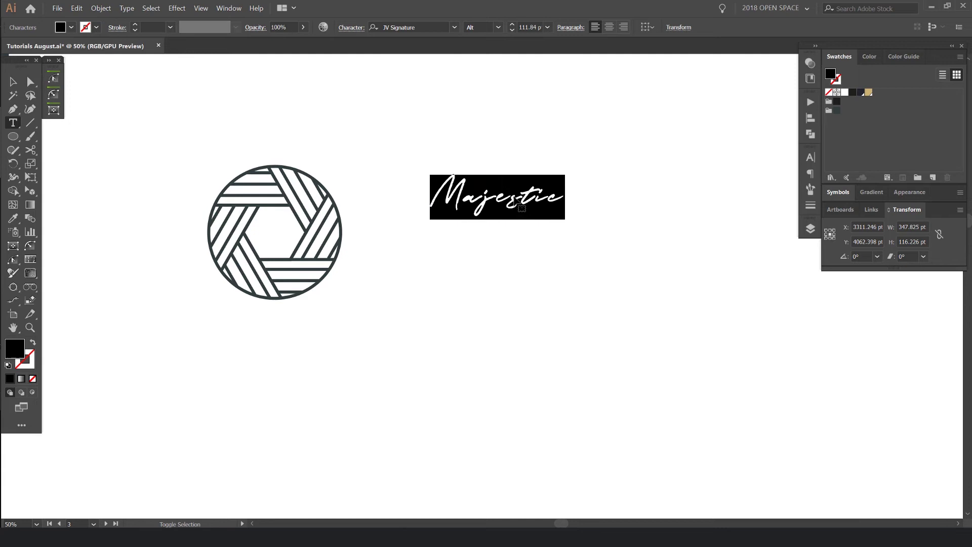
{"action": "key", "text": "ctrl+shift+period"}
{"action": "key", "text": "ctrl+shift+period"}
{"action": "key", "text": "ctrl+shift+period"}
{"action": "key", "text": "ctrl+shift+period"}
{"action": "key", "text": "ctrl+shift+period"}
{"action": "key", "text": "ctrl+shift+period"}
{"action": "key", "text": "ctrl+shift+period"}
{"action": "key", "text": "ctrl+shift+period"}
{"action": "key", "text": "ctrl+shift+period"}
{"action": "key", "text": "ctrl+shift+period"}
{"action": "key", "text": "alt+Left"}
{"action": "key", "text": "alt+Left"}
{"action": "key", "text": "alt+Left"}
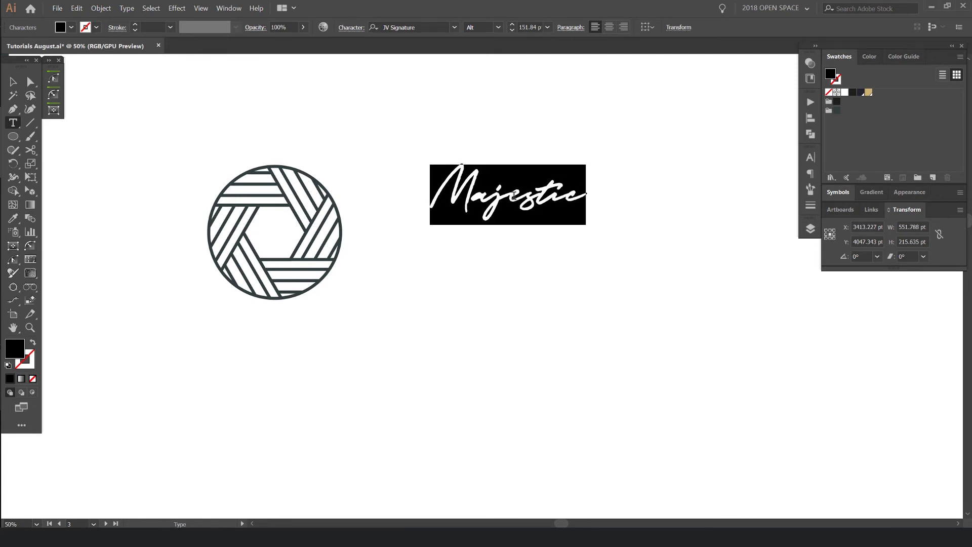
Step: Check how the letters of Majestic connect, and move the word close beside the aperture icon
{"action": "scroll", "coordinate": [525, 195], "scroll_direction": "up", "scroll_amount": 4}
{"action": "scroll", "coordinate": [458, 196], "scroll_direction": "down", "scroll_amount": 4}
{"action": "scroll", "coordinate": [447, 201], "scroll_direction": "up", "scroll_amount": 5}
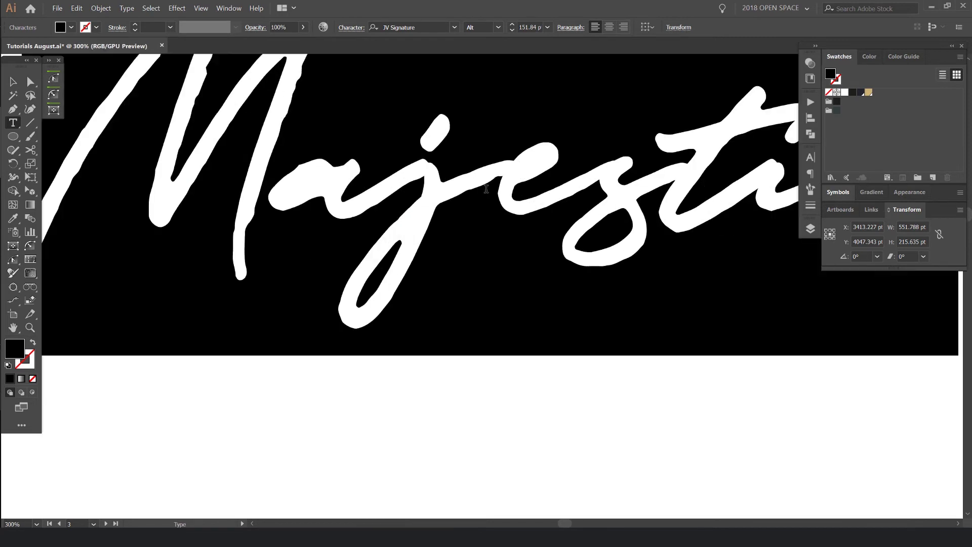
{"action": "scroll", "coordinate": [370, 168], "scroll_direction": "down", "scroll_amount": 1}
{"action": "scroll", "coordinate": [266, 154], "scroll_direction": "down", "scroll_amount": 2}
{"action": "left_click", "coordinate": [13, 82]}
{"action": "left_click_drag", "start_coordinate": [238, 155], "coordinate": [445, 202]}
{"action": "scroll", "coordinate": [405, 187], "scroll_direction": "down", "scroll_amount": 1}
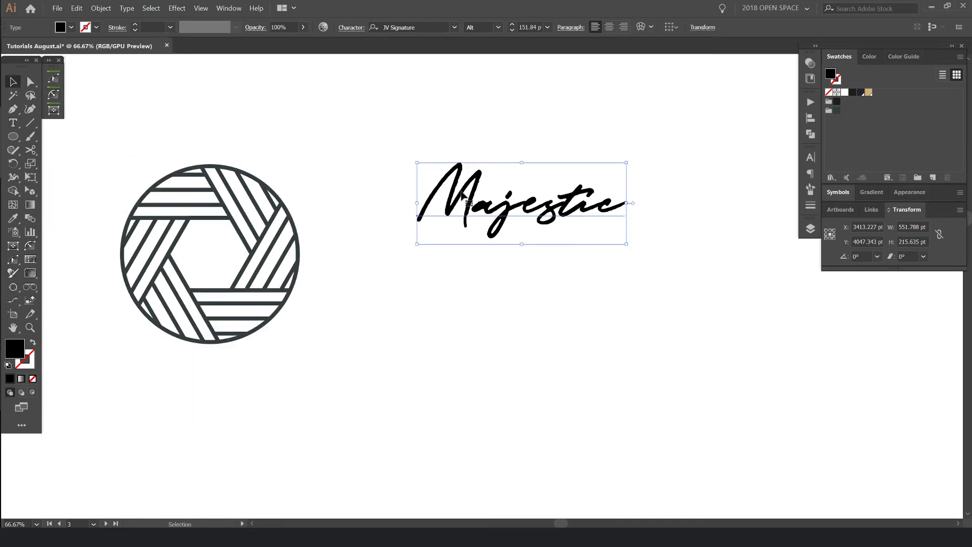
{"action": "left_click_drag", "start_coordinate": [505, 205], "coordinate": [400, 222]}
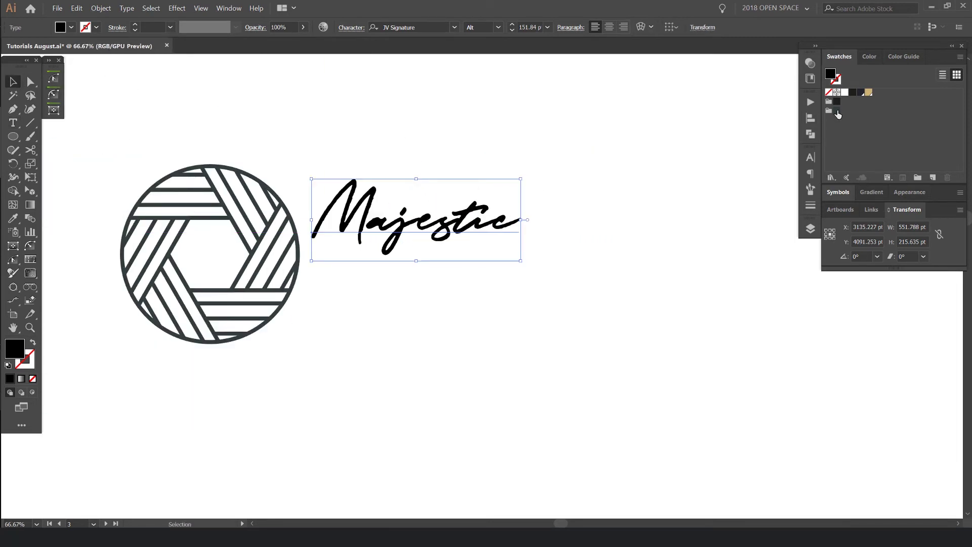
Step: Fill Majestic with the icon's dark green-grey swatch and scale it up to 232.62 pt beside the aperture icon
{"action": "left_click", "coordinate": [837, 111]}
{"action": "left_click_drag", "start_coordinate": [524, 221], "coordinate": [636, 220]}
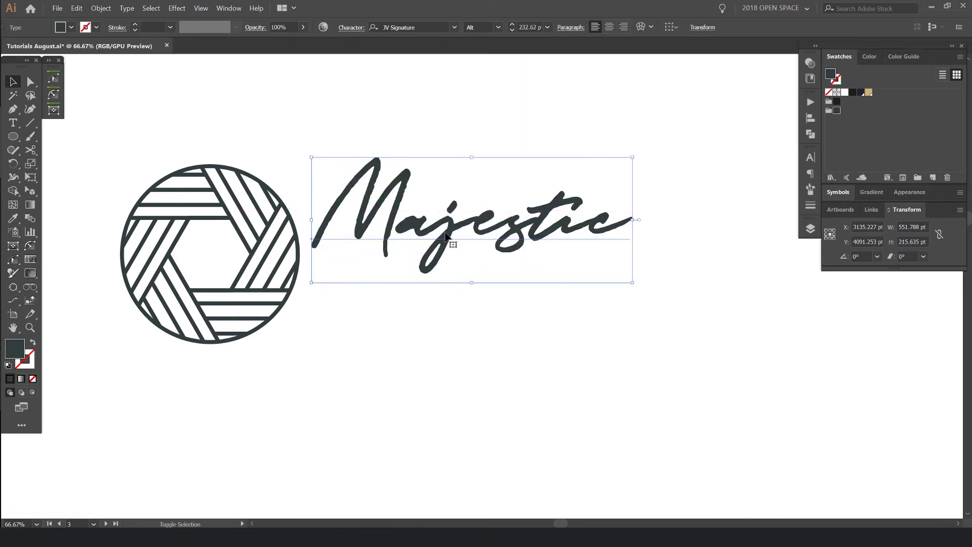
{"action": "left_click_drag", "start_coordinate": [444, 238], "coordinate": [458, 245]}
{"action": "scroll", "coordinate": [523, 159], "scroll_direction": "down", "scroll_amount": 3}
{"action": "left_click", "coordinate": [584, 140]}
{"action": "left_click_drag", "start_coordinate": [555, 191], "coordinate": [516, 208]}
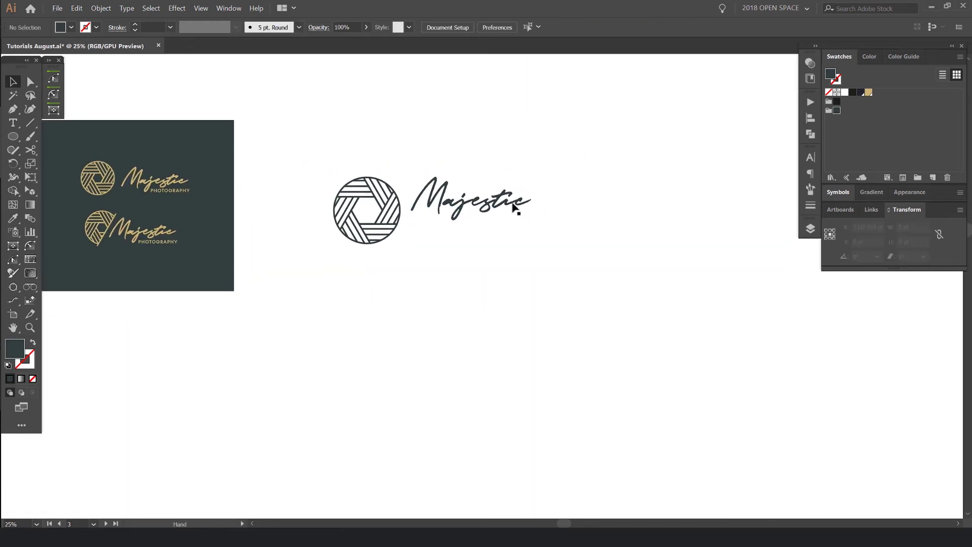
Step: Add a new text line reading "PHOTOGRAPHY" below the word Majestic
{"action": "scroll", "coordinate": [507, 205], "scroll_direction": "up", "scroll_amount": 2}
{"action": "key", "text": "t"}
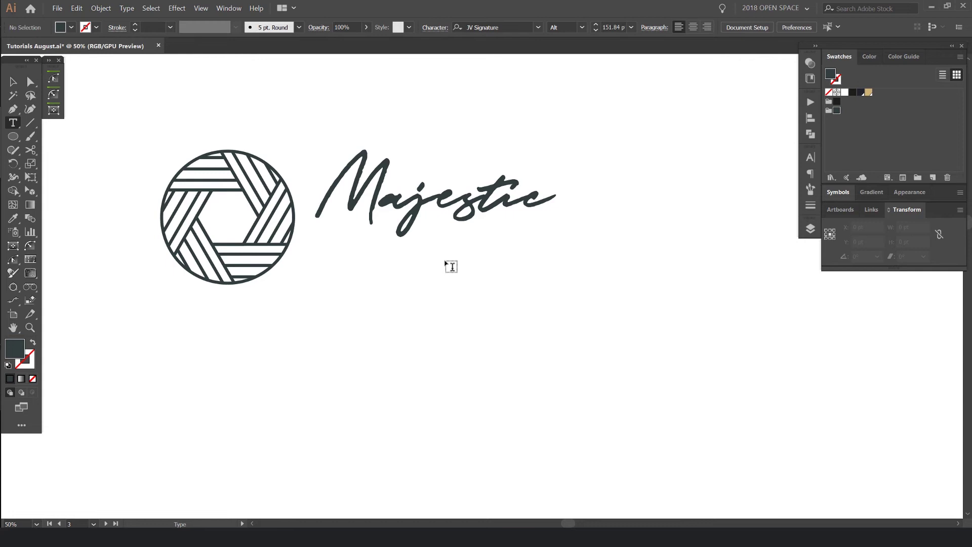
{"action": "left_click", "coordinate": [452, 267]}
{"action": "type", "text": "p"}
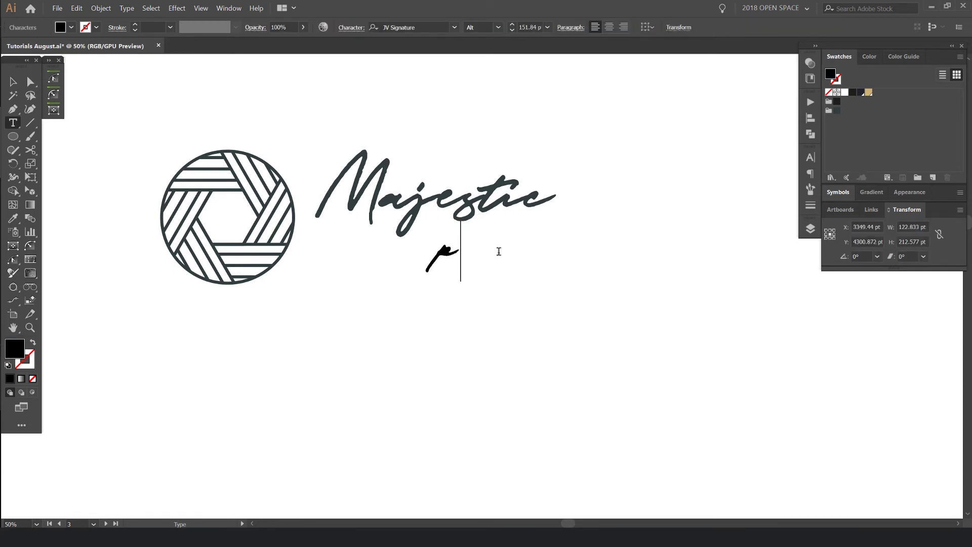
{"action": "type", "text": "PHOTOGRAPHY"}
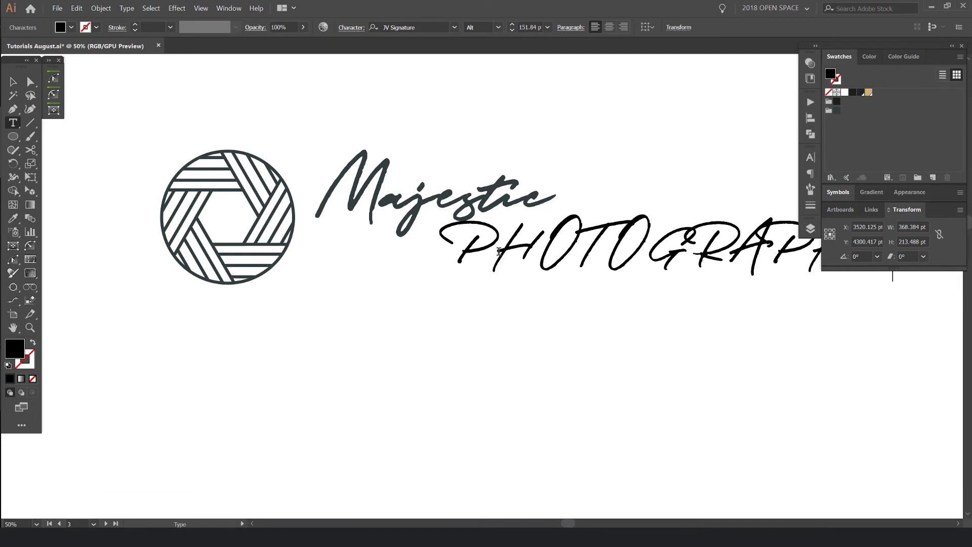
Step: Reduce the PHOTOGRAPHY line to 51.84 pt and move it up under the second half of Majestic
{"action": "key", "text": "ctrl+a"}
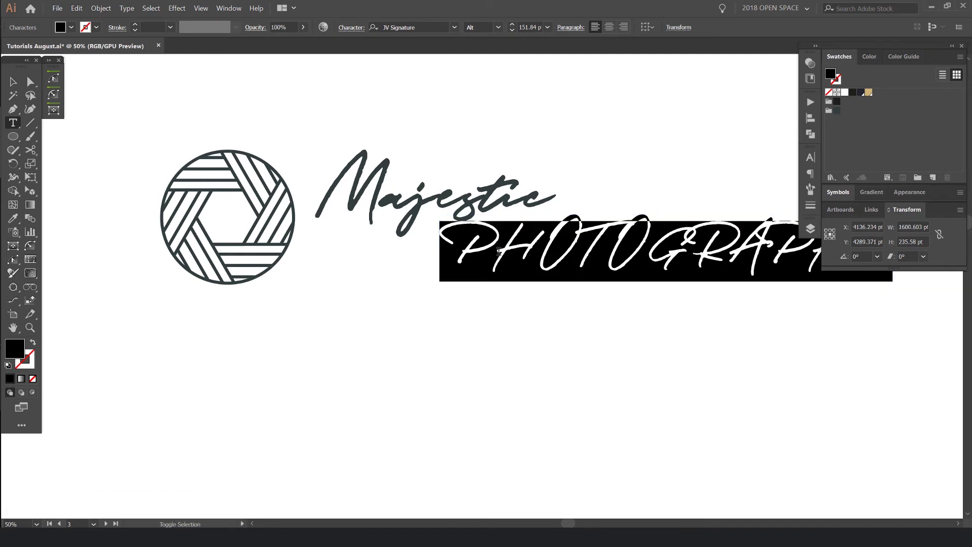
{"action": "key", "text": "ctrl+shift+comma"}
{"action": "key", "text": "ctrl+shift+comma"}
{"action": "key", "text": "ctrl+shift+comma"}
{"action": "key", "text": "ctrl+shift+comma"}
{"action": "key", "text": "ctrl+shift+comma"}
{"action": "key", "text": "ctrl+shift+comma"}
{"action": "key", "text": "ctrl+shift+comma"}
{"action": "key", "text": "ctrl+shift+comma"}
{"action": "key", "text": "ctrl+shift+comma"}
{"action": "key", "text": "ctrl+shift+comma"}
{"action": "key", "text": "ctrl+shift+comma"}
{"action": "key", "text": "ctrl+shift+comma"}
{"action": "key", "text": "ctrl+shift+comma"}
{"action": "key", "text": "ctrl+shift+comma"}
{"action": "key", "text": "ctrl+shift+comma"}
{"action": "key", "text": "ctrl+shift+comma"}
{"action": "key", "text": "ctrl+shift+comma"}
{"action": "key", "text": "ctrl+shift+comma"}
{"action": "key", "text": "ctrl+shift+comma"}
{"action": "key", "text": "ctrl+shift+comma"}
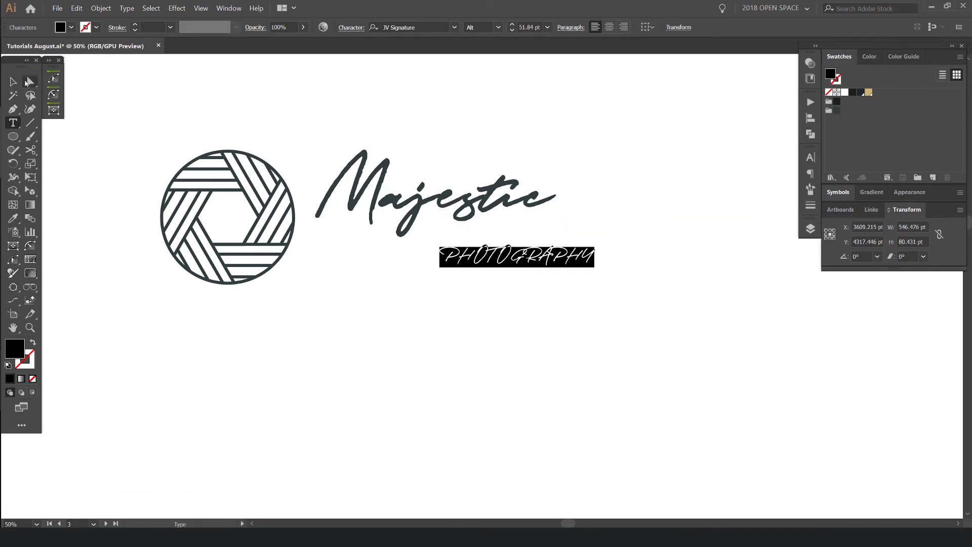
{"action": "left_click", "coordinate": [13, 81]}
{"action": "left_click_drag", "start_coordinate": [478, 252], "coordinate": [463, 233]}
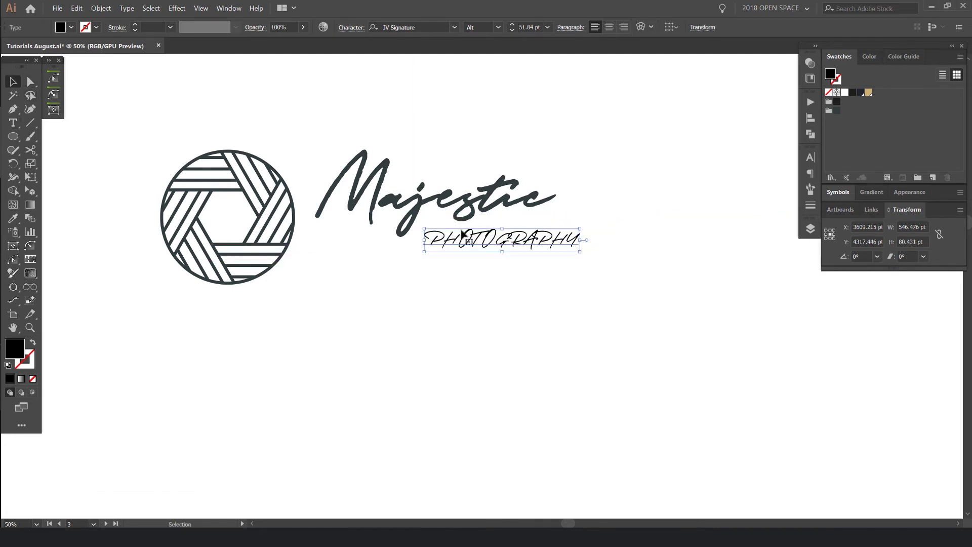
Step: Clear the Script font filter and set the PHOTOGRAPHY line in Montserrat Regular
{"action": "left_click", "coordinate": [430, 24]}
{"action": "type", "text": "MONT"}
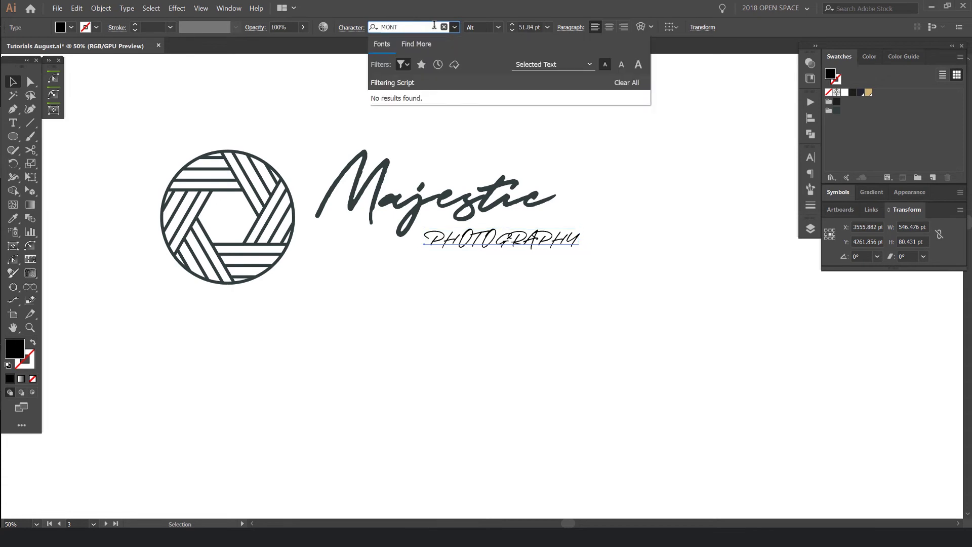
{"action": "left_click", "coordinate": [404, 64]}
{"action": "left_click", "coordinate": [390, 123]}
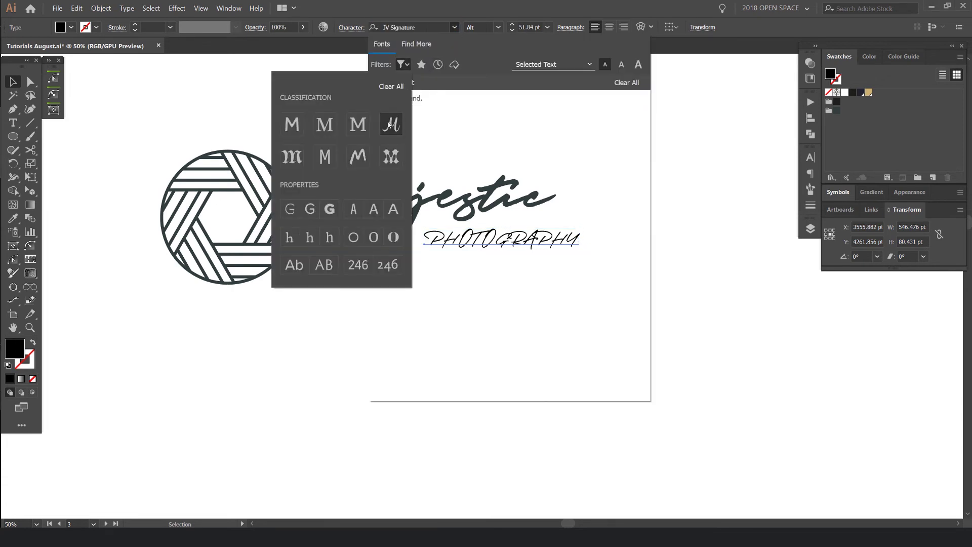
{"action": "left_click", "coordinate": [424, 26]}
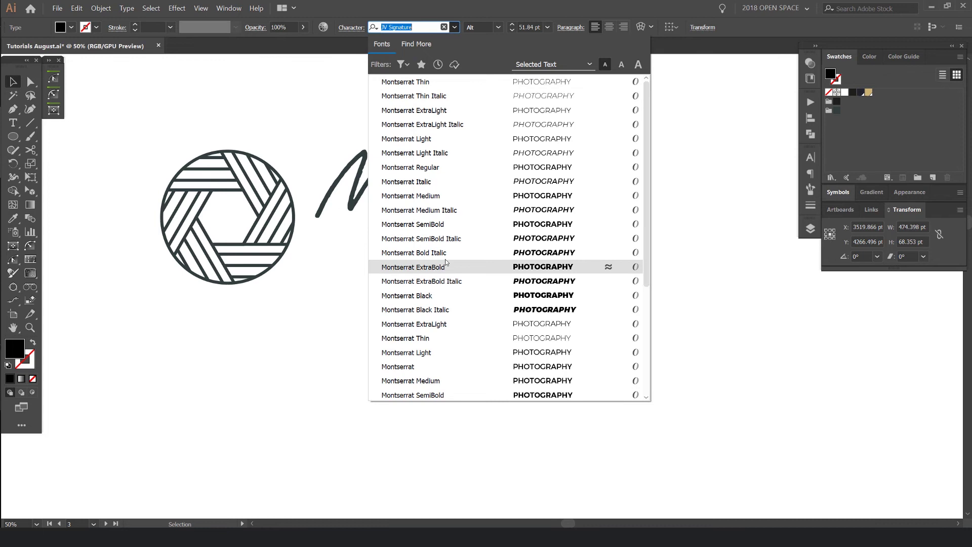
{"action": "left_click", "coordinate": [435, 195]}
{"action": "scroll", "coordinate": [488, 243], "scroll_direction": "up", "scroll_amount": 1}
{"action": "scroll", "coordinate": [487, 243], "scroll_direction": "up", "scroll_amount": 2}
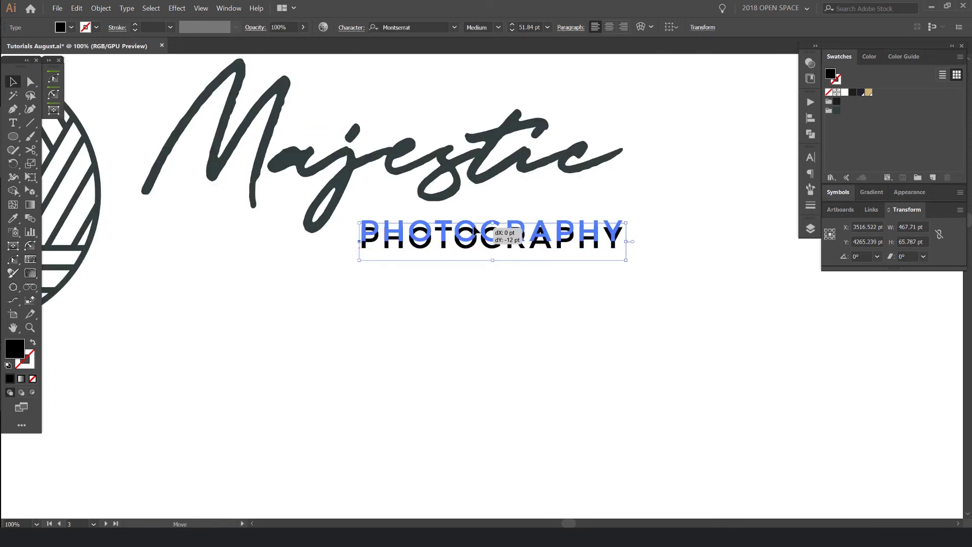
{"action": "left_click", "coordinate": [499, 27]}
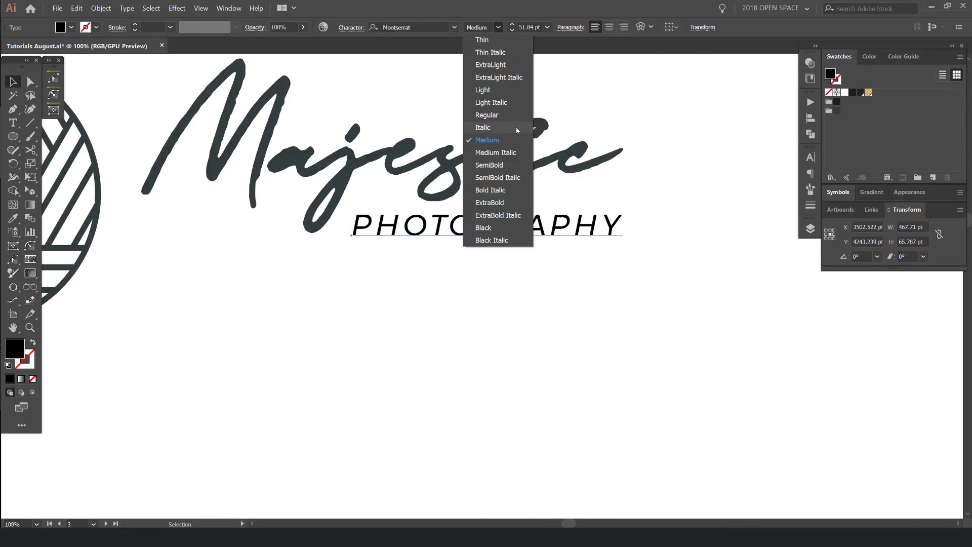
{"action": "left_click", "coordinate": [487, 115]}
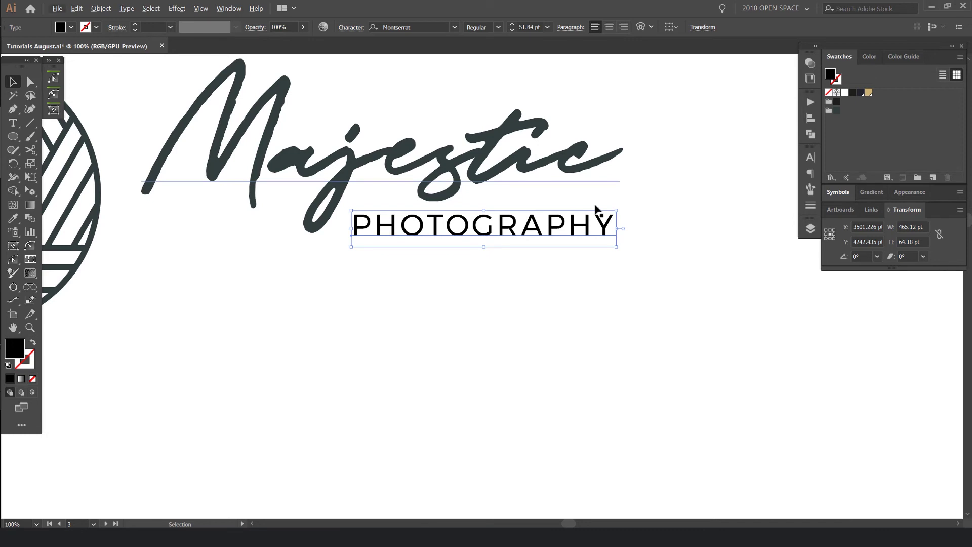
Step: Widen the letter spacing of PHOTOGRAPHY and reduce its size to 47.84 pt
{"action": "key", "text": "alt+Right"}
{"action": "key", "text": "alt+Right"}
{"action": "key", "text": "alt+Right"}
{"action": "key", "text": "alt+Right"}
{"action": "key", "text": "alt+Right"}
{"action": "key", "text": "ctrl+shift+comma"}
{"action": "key", "text": "ctrl+shift+comma"}
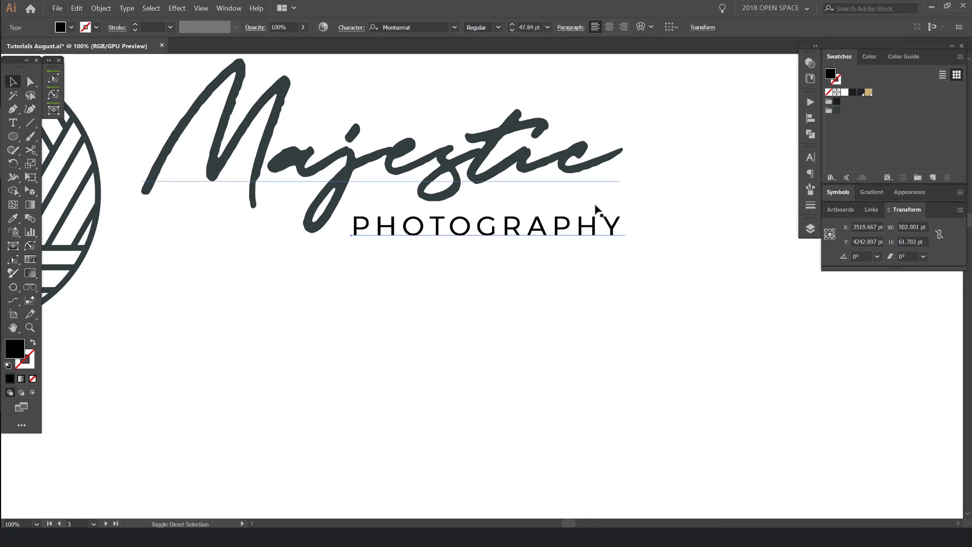
Step: Nudge PHOTOGRAPHY up and slightly left under Majestic, and widen its letter spacing by one more increment
{"action": "key", "text": "Up"}
{"action": "key", "text": "Up"}
{"action": "key", "text": "Up"}
{"action": "key", "text": "Left"}
{"action": "key", "text": "Left"}
{"action": "key", "text": "Up"}
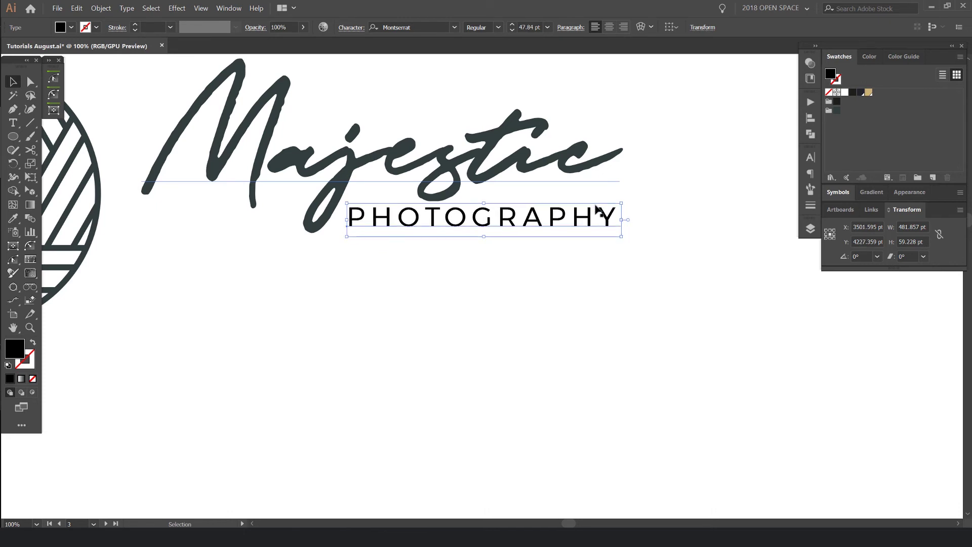
{"action": "key", "text": "ctrl+shift+period"}
{"action": "key", "text": "ctrl+shift+comma"}
{"action": "key", "text": "alt+Right"}
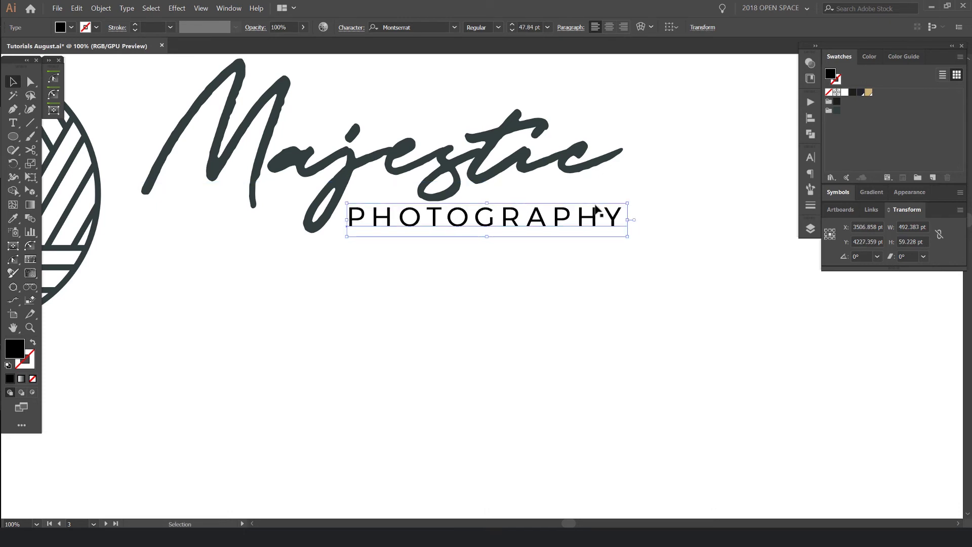
Step: Check the gap between the tail of the j and PHOTOGRAPHY, and lower the PHOTOGRAPHY line slightly
{"action": "key", "text": "ctrl+shift+a"}
{"action": "scroll", "coordinate": [425, 218], "scroll_direction": "up", "scroll_amount": 3}
{"action": "scroll", "coordinate": [266, 223], "scroll_direction": "up", "scroll_amount": 1}
{"action": "left_click_drag", "start_coordinate": [220, 230], "coordinate": [314, 234]}
{"action": "scroll", "coordinate": [395, 263], "scroll_direction": "down", "scroll_amount": 5}
Step: Try brushing one stroke above and one below the PHOTOGRAPHY line, and remove both strokes again
{"action": "key", "text": "b"}
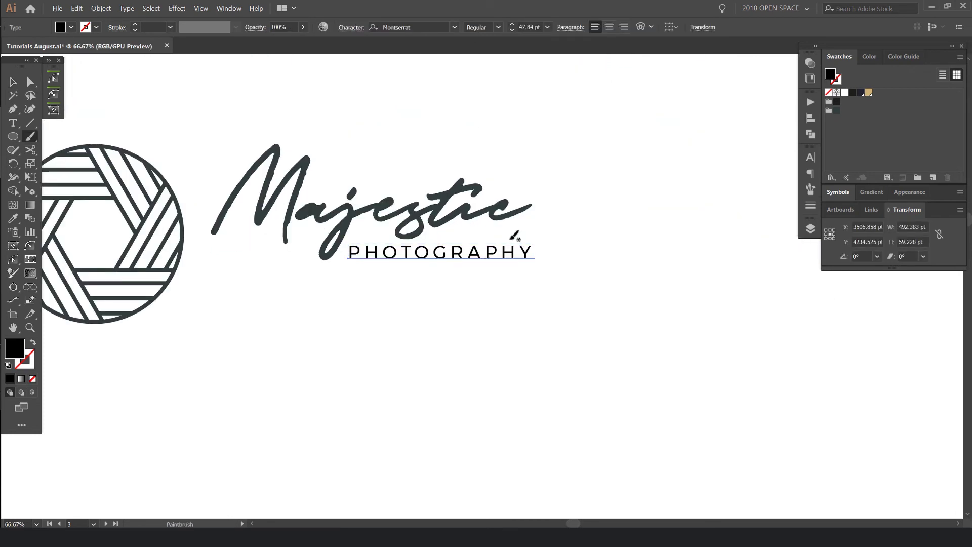
{"action": "mouse_move", "coordinate": [504, 233]}
{"action": "left_mouse_down"}
{"action": "mouse_move", "coordinate": [449, 223]}
{"action": "mouse_move", "coordinate": [489, 253]}
{"action": "mouse_move", "coordinate": [363, 242]}
{"action": "mouse_move", "coordinate": [546, 237]}
{"action": "left_mouse_up"}
{"action": "key", "text": "ctrl+z"}
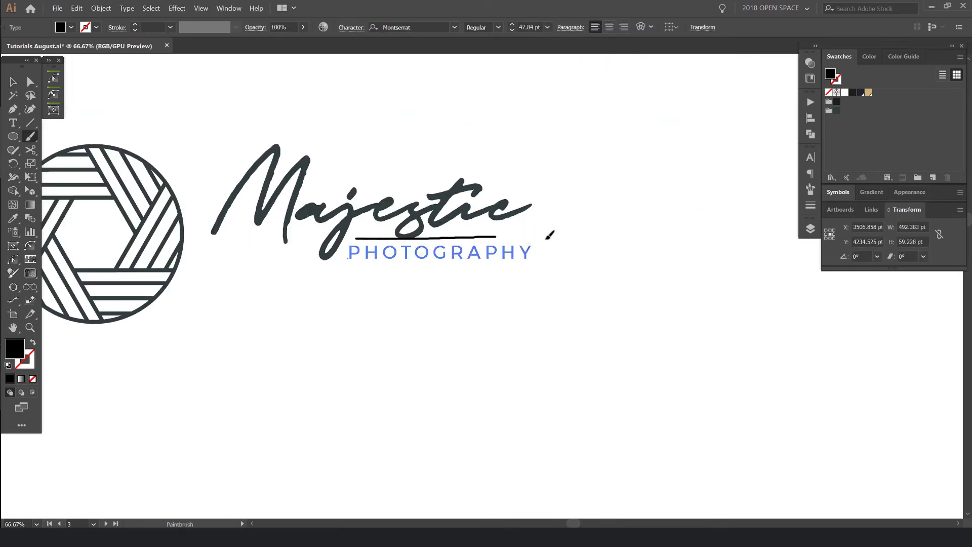
{"action": "left_click_drag", "start_coordinate": [326, 263], "coordinate": [579, 258]}
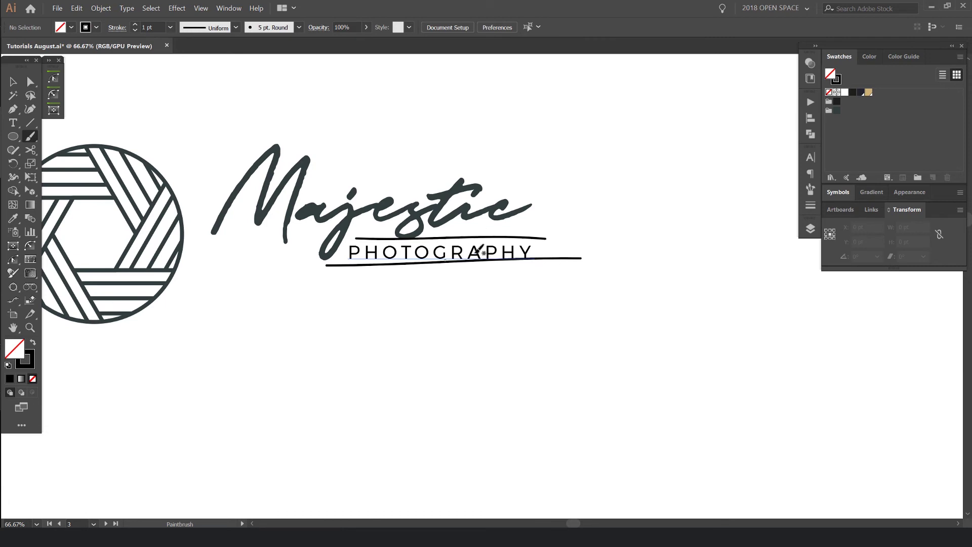
{"action": "key", "text": "v"}
{"action": "key", "text": "ctrl+z"}
{"action": "key", "text": "ctrl+z"}
{"action": "key", "text": "ctrl+z"}
{"action": "key", "text": "ctrl+z"}
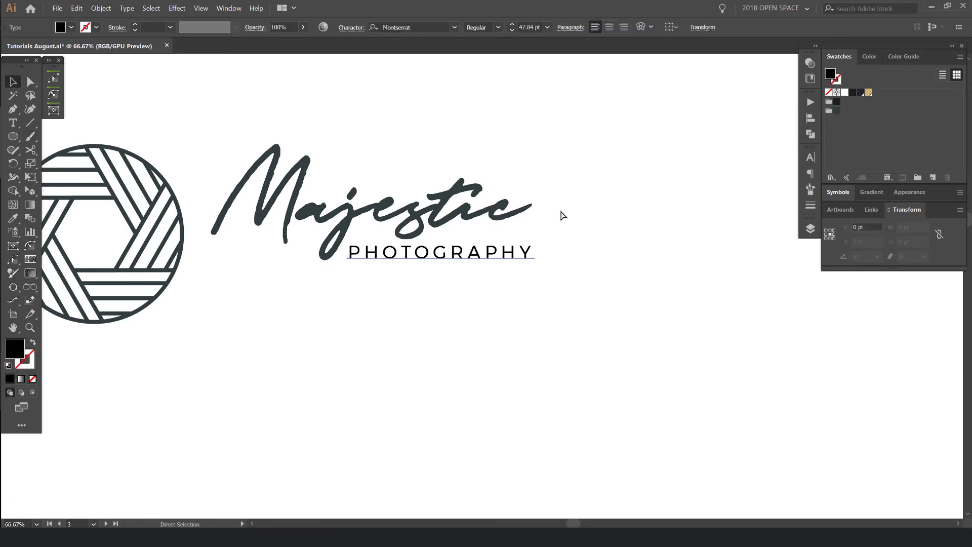
Step: Try moving the two-line wordmark downward, and undo the move
{"action": "left_click_drag", "start_coordinate": [552, 199], "coordinate": [468, 254]}
{"action": "left_click", "coordinate": [573, 215]}
{"action": "left_click_drag", "start_coordinate": [586, 117], "coordinate": [448, 273]}
{"action": "left_click_drag", "start_coordinate": [478, 229], "coordinate": [485, 368]}
{"action": "key", "text": "ctrl+z"}
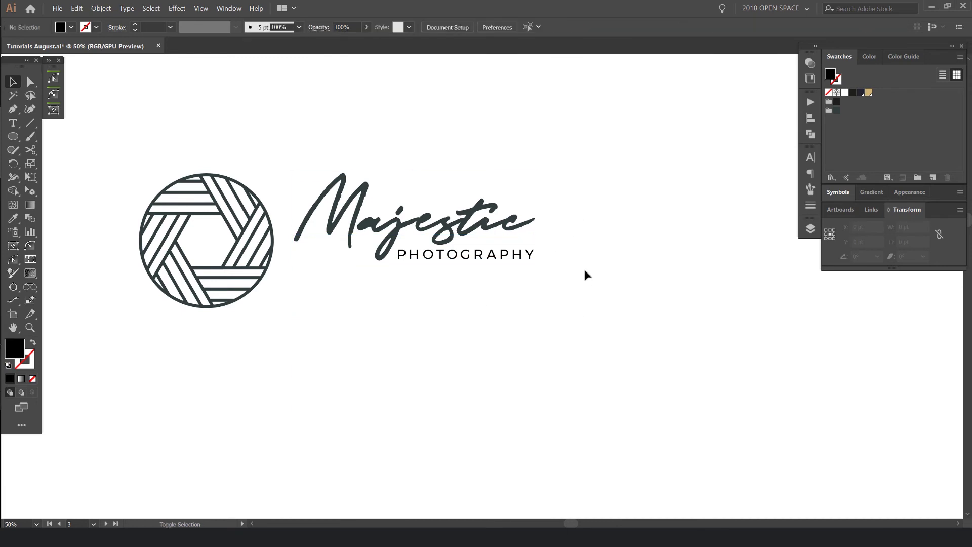
Step: Select both wordmark lines and place a copy of them directly below the original
{"action": "left_click_drag", "start_coordinate": [583, 268], "coordinate": [603, 191]}
{"action": "left_click_drag", "start_coordinate": [609, 134], "coordinate": [462, 349]}
{"action": "left_click", "coordinate": [535, 355]}
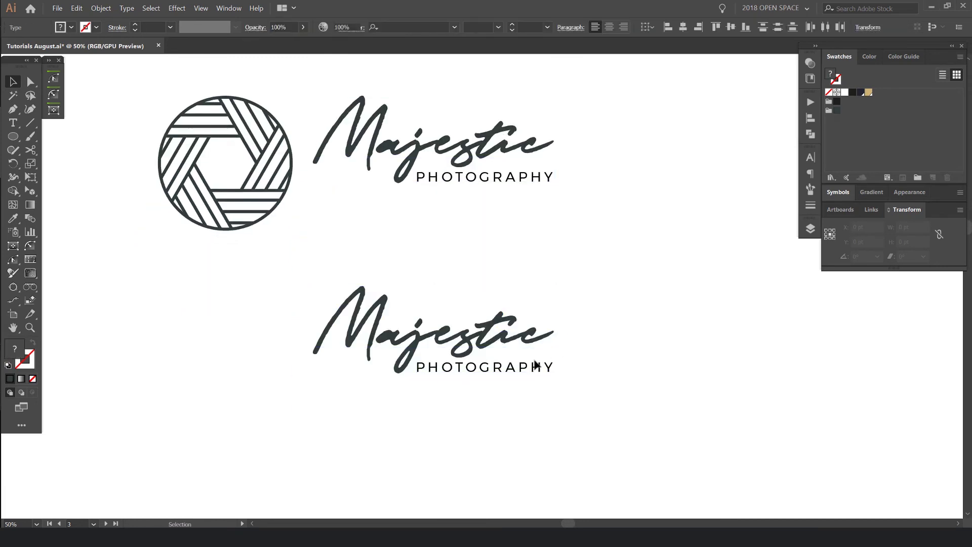
Step: Enlarge the copied PHOTOGRAPHY line to start flush with Majestic, and reduce its font size to 74.1 pt
{"action": "left_click", "coordinate": [535, 364]}
{"action": "left_click_drag", "start_coordinate": [557, 369], "coordinate": [679, 359]}
{"action": "left_click_drag", "start_coordinate": [562, 381], "coordinate": [472, 384]}
{"action": "key", "text": "ctrl+shift+comma"}
{"action": "key", "text": "ctrl+shift+comma"}
{"action": "key", "text": "ctrl+shift+comma"}
{"action": "key", "text": "ctrl+shift+comma"}
{"action": "key", "text": "ctrl+shift+comma"}
{"action": "key", "text": "ctrl+shift+comma"}
{"action": "key", "text": "ctrl+shift+comma"}
{"action": "key", "text": "ctrl+shift+comma"}
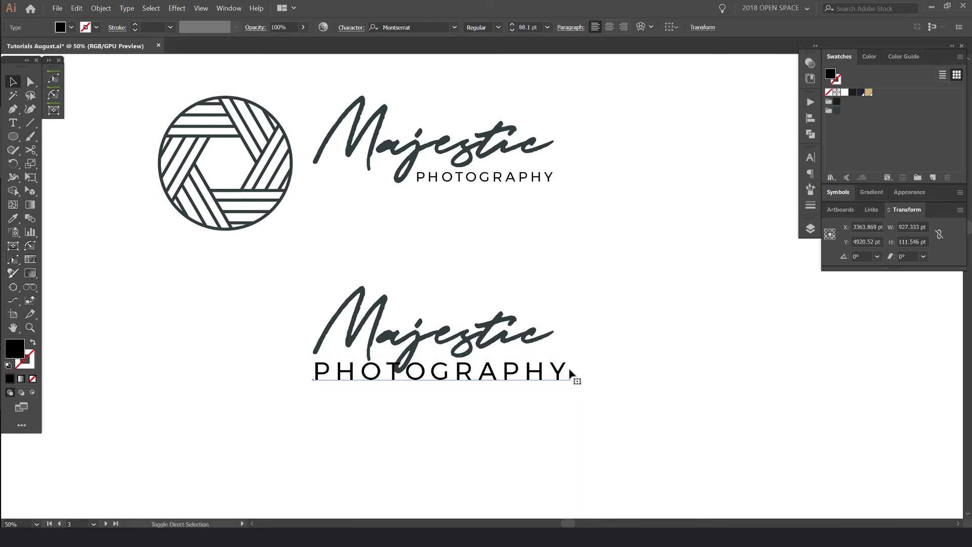
Step: Widen the letter spacing of the copied PHOTOGRAPHY line to span the full width of Majestic, and nudge it closer to the script
{"action": "key", "text": "alt+Right"}
{"action": "key", "text": "alt+Right"}
{"action": "key", "text": "alt+Right"}
{"action": "key", "text": "alt+Right"}
{"action": "key", "text": "alt+Right"}
{"action": "key", "text": "alt+Right"}
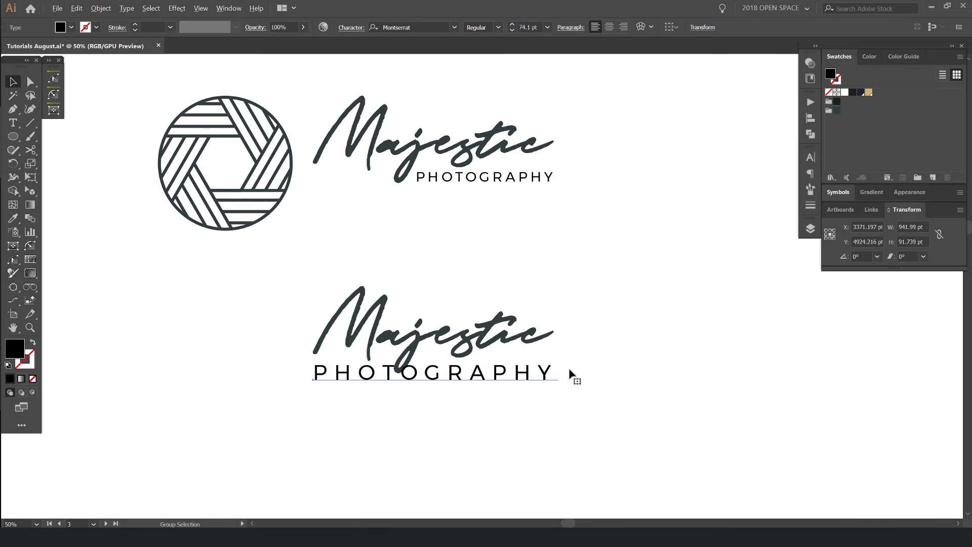
{"action": "key", "text": "Right"}
{"action": "key", "text": "Left"}
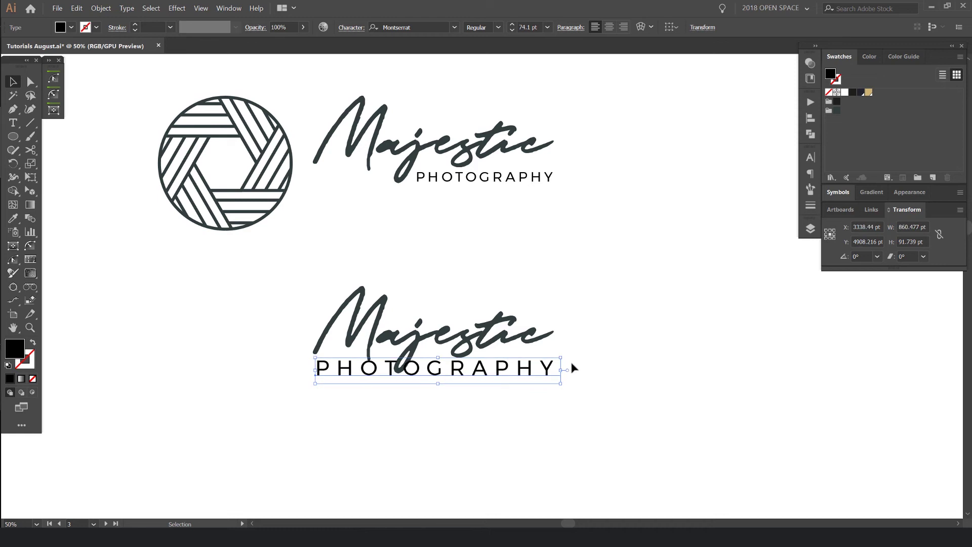
Step: Match the copied PHOTOGRAPHY line's fill to the dark slate of Majestic, and move this alternative wordmark above the original logo
{"action": "left_click", "coordinate": [570, 360]}
{"action": "scroll", "coordinate": [435, 380], "scroll_direction": "up", "scroll_amount": 2}
{"action": "left_click", "coordinate": [426, 344]}
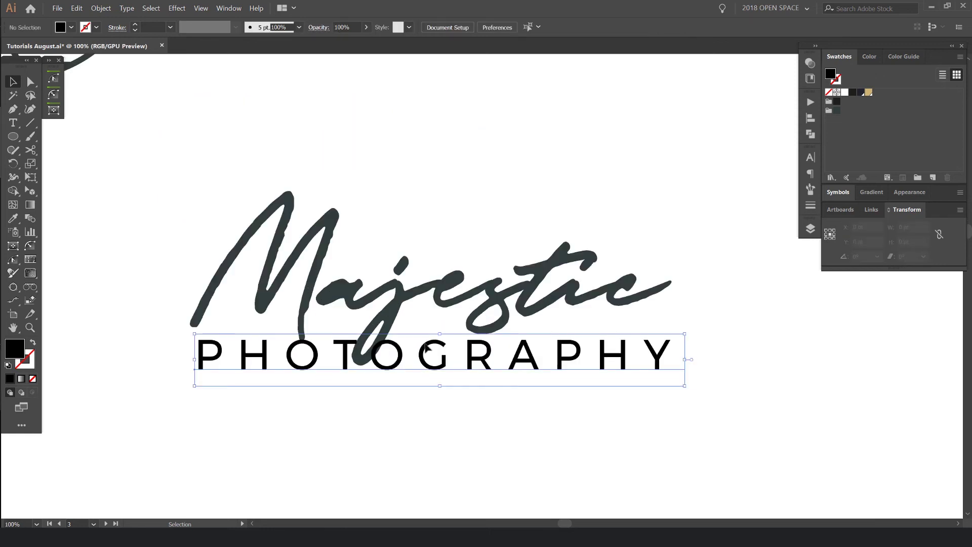
{"action": "left_click", "coordinate": [647, 100]}
{"action": "scroll", "coordinate": [382, 332], "scroll_direction": "up", "scroll_amount": 2}
{"action": "scroll", "coordinate": [529, 219], "scroll_direction": "down", "scroll_amount": 4}
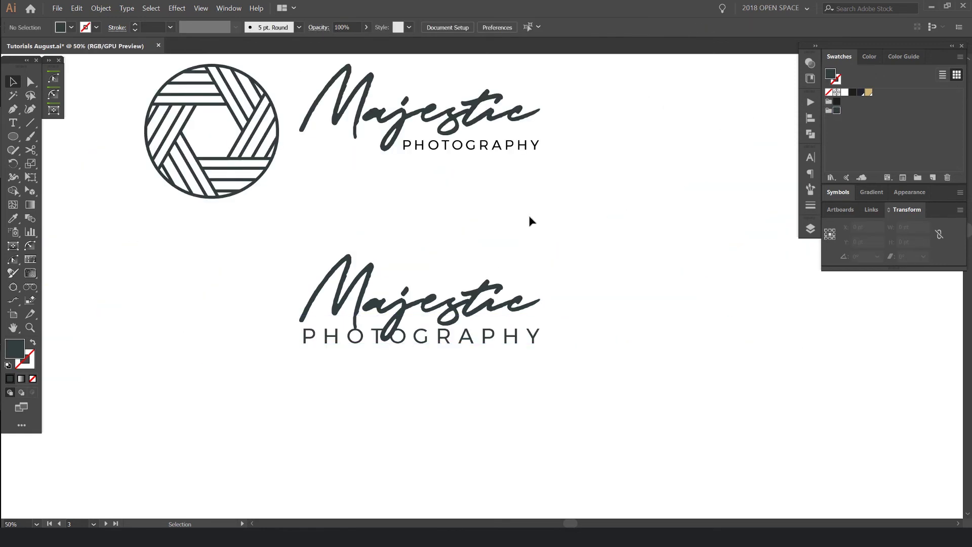
{"action": "scroll", "coordinate": [529, 219], "scroll_direction": "down", "scroll_amount": 2}
{"action": "left_click", "coordinate": [499, 358]}
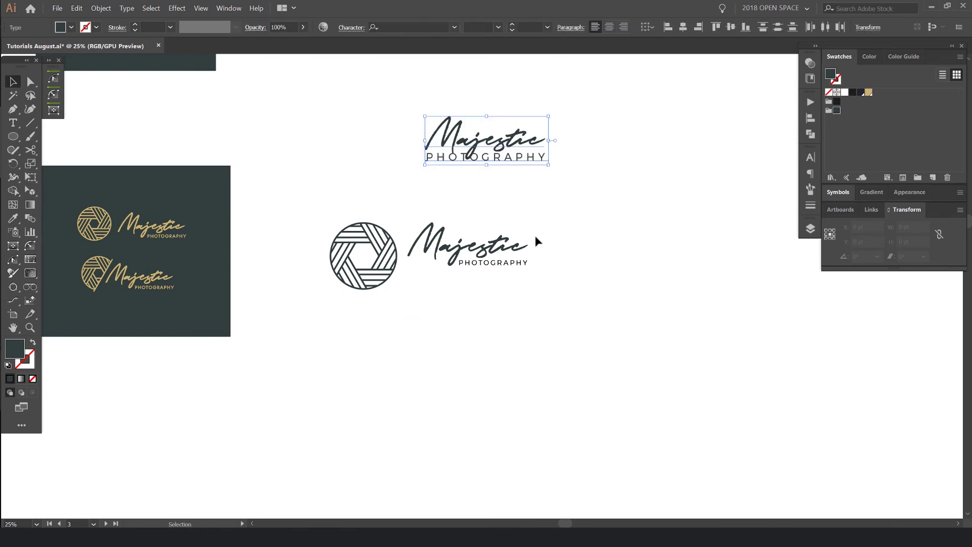
Step: Nudge the original two-line wordmark downward and slightly left to bring it closer to the aperture icon's vertical centre
{"action": "scroll", "coordinate": [534, 233], "scroll_direction": "up", "scroll_amount": 2}
{"action": "left_click", "coordinate": [504, 276]}
{"action": "key", "text": "Down"}
{"action": "key", "text": "Down"}
{"action": "key", "text": "Down"}
{"action": "key", "text": "Down"}
{"action": "key", "text": "Down"}
{"action": "key", "text": "Down"}
{"action": "key", "text": "Down"}
{"action": "key", "text": "Down"}
{"action": "key", "text": "Down"}
{"action": "key", "text": "Down"}
{"action": "key", "text": "Down"}
{"action": "key", "text": "Down"}
{"action": "key", "text": "Down"}
{"action": "key", "text": "Down"}
{"action": "key", "text": "Down"}
{"action": "key", "text": "Down"}
{"action": "key", "text": "Down"}
{"action": "key", "text": "Down"}
{"action": "key", "text": "Down"}
{"action": "key", "text": "Down"}
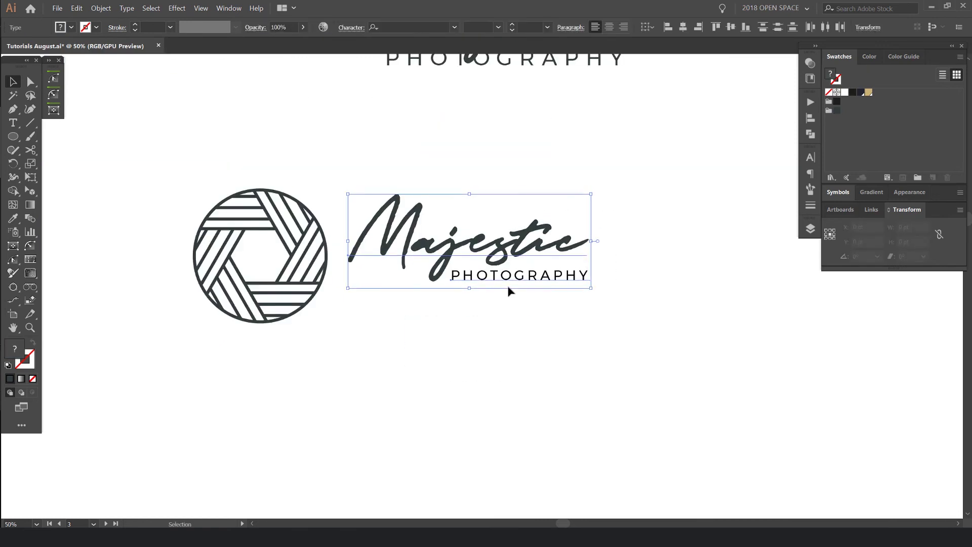
{"action": "key", "text": "Left"}
{"action": "key", "text": "Left"}
{"action": "key", "text": "Left"}
{"action": "key", "text": "Left"}
{"action": "key", "text": "Left"}
{"action": "key", "text": "Left"}
{"action": "key", "text": "Left"}
{"action": "key", "text": "Left"}
{"action": "key", "text": "Left"}
{"action": "key", "text": "Left"}
{"action": "key", "text": "Left"}
{"action": "key", "text": "Down"}
{"action": "key", "text": "Down"}
{"action": "key", "text": "Down"}
{"action": "key", "text": "Down"}
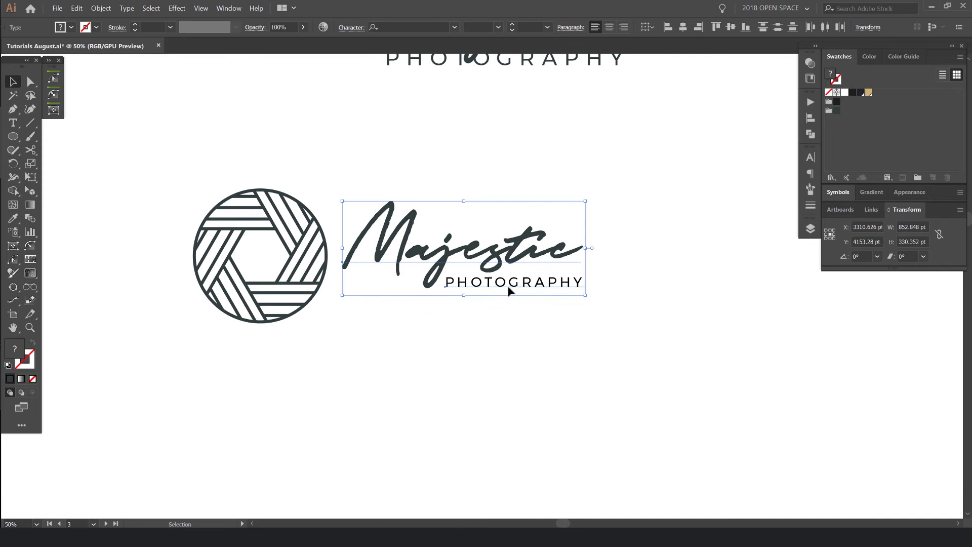
{"action": "left_click", "coordinate": [556, 200]}
Step: Select the complete logo of aperture icon and wordmark, and place a copy directly below it
{"action": "scroll", "coordinate": [578, 177], "scroll_direction": "down", "scroll_amount": 2}
{"action": "left_click_drag", "start_coordinate": [588, 174], "coordinate": [440, 256]}
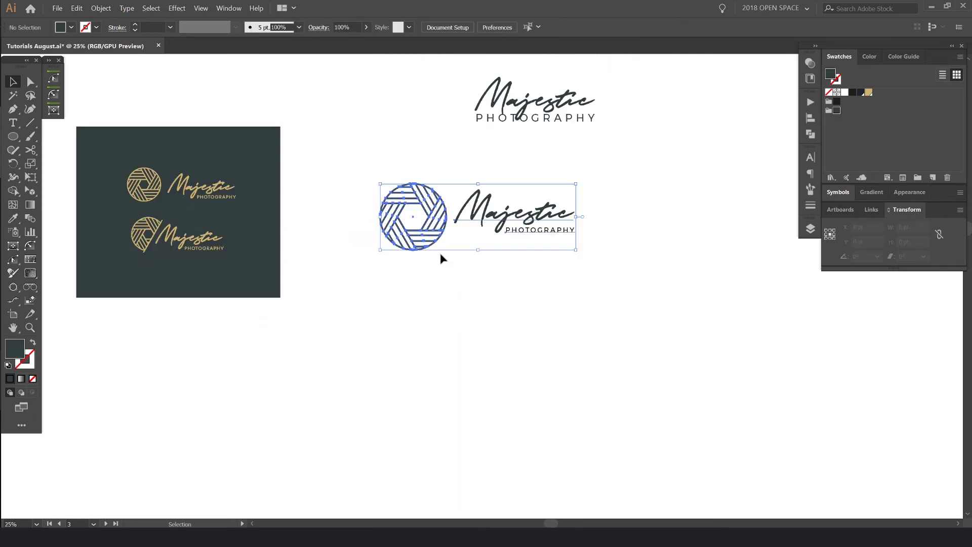
{"action": "left_click_drag", "start_coordinate": [511, 234], "coordinate": [509, 313]}
{"action": "left_click", "coordinate": [583, 245]}
{"action": "left_click_drag", "start_coordinate": [584, 245], "coordinate": [551, 145]}
{"action": "left_click_drag", "start_coordinate": [550, 178], "coordinate": [395, 299]}
{"action": "left_click", "coordinate": [517, 236]}
Step: Draw a gold rectangle about 1741 by 819 pt around the logo copy and send it to the back
{"action": "key", "text": "m"}
{"action": "mouse_move", "coordinate": [318, 210]}
{"action": "left_mouse_down"}
{"action": "mouse_move", "coordinate": [560, 340]}
{"action": "mouse_move", "coordinate": [566, 327]}
{"action": "left_mouse_up"}
{"action": "left_click", "coordinate": [869, 93]}
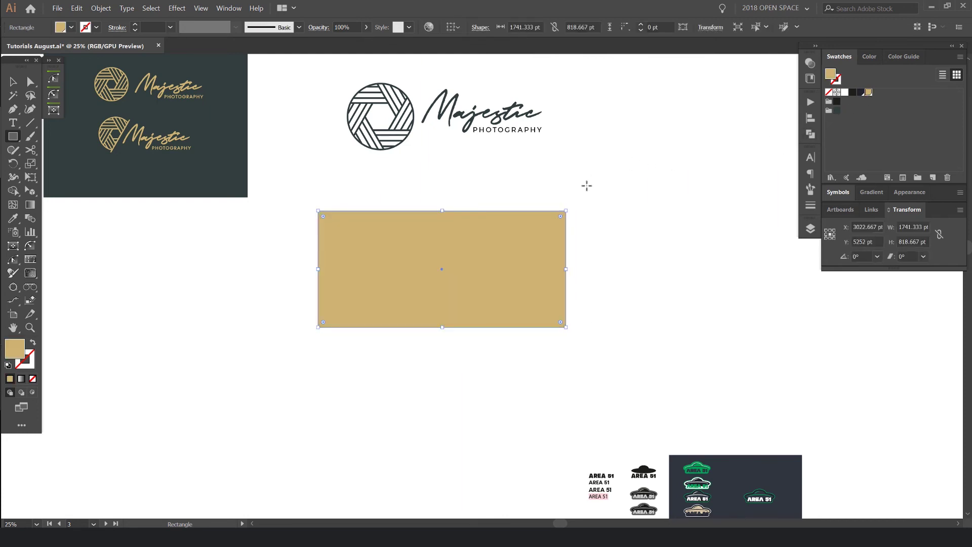
{"action": "key", "text": "ctrl+shift+bracketleft"}
{"action": "key", "text": "v"}
{"action": "left_click", "coordinate": [573, 189]}
{"action": "left_click_drag", "start_coordinate": [498, 236], "coordinate": [495, 195]}
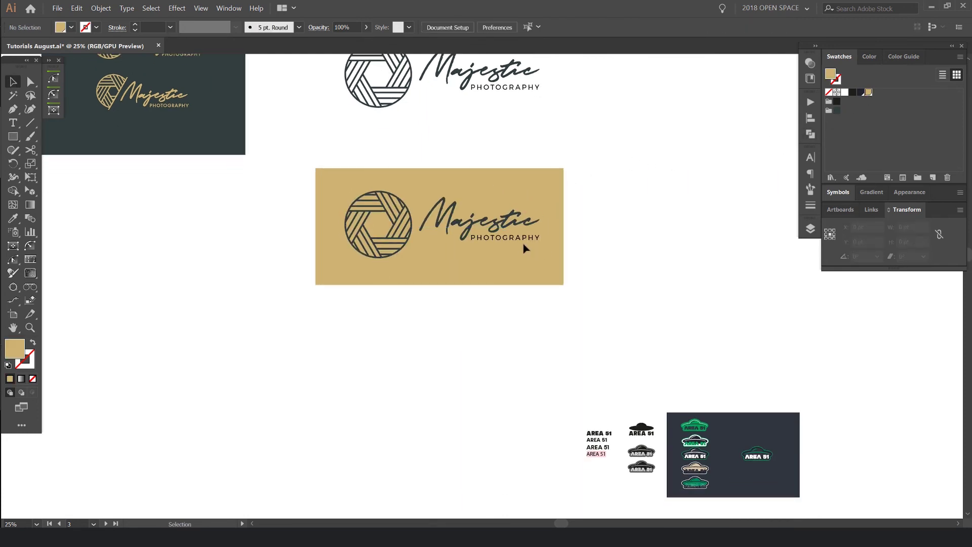
Step: Apply the dark slate swatch to the PHOTOGRAPHY line on the gold card
{"action": "left_click", "coordinate": [512, 240]}
{"action": "scroll", "coordinate": [512, 240], "scroll_direction": "up", "scroll_amount": 2}
{"action": "left_click", "coordinate": [837, 111]}
{"action": "left_click", "coordinate": [661, 120]}
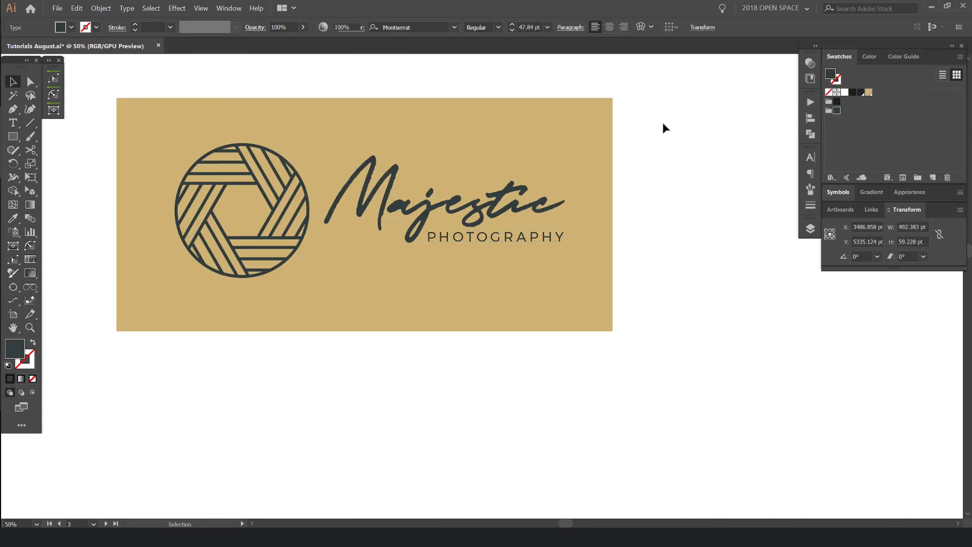
Step: Move the gold logo card beneath the dark green concept panel and place a copy of it directly below
{"action": "scroll", "coordinate": [628, 138], "scroll_direction": "down", "scroll_amount": 2}
{"action": "left_click_drag", "start_coordinate": [376, 229], "coordinate": [372, 231]}
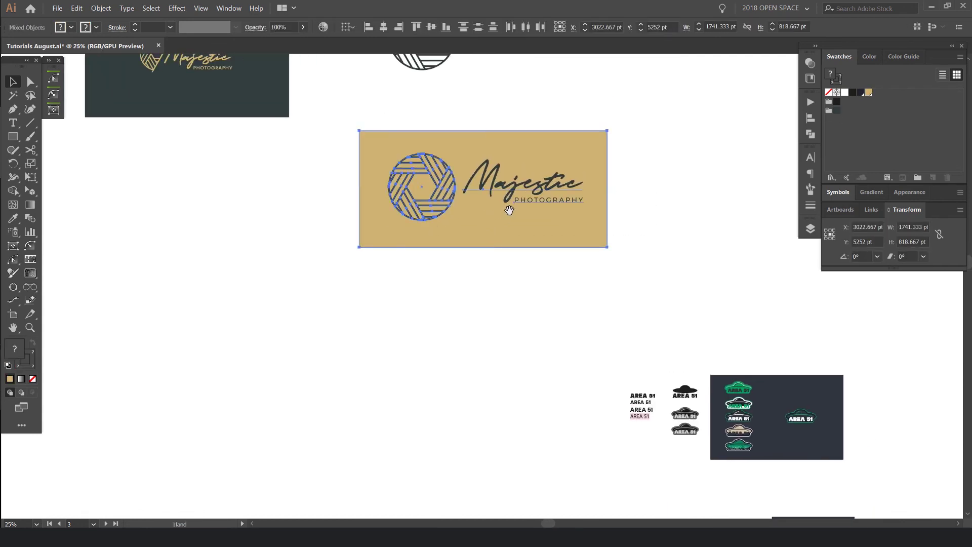
{"action": "left_click_drag", "start_coordinate": [508, 210], "coordinate": [654, 165]}
{"action": "left_click_drag", "start_coordinate": [636, 163], "coordinate": [356, 174]}
{"action": "left_click_drag", "start_coordinate": [352, 170], "coordinate": [352, 337]}
{"action": "left_click", "coordinate": [477, 283]}
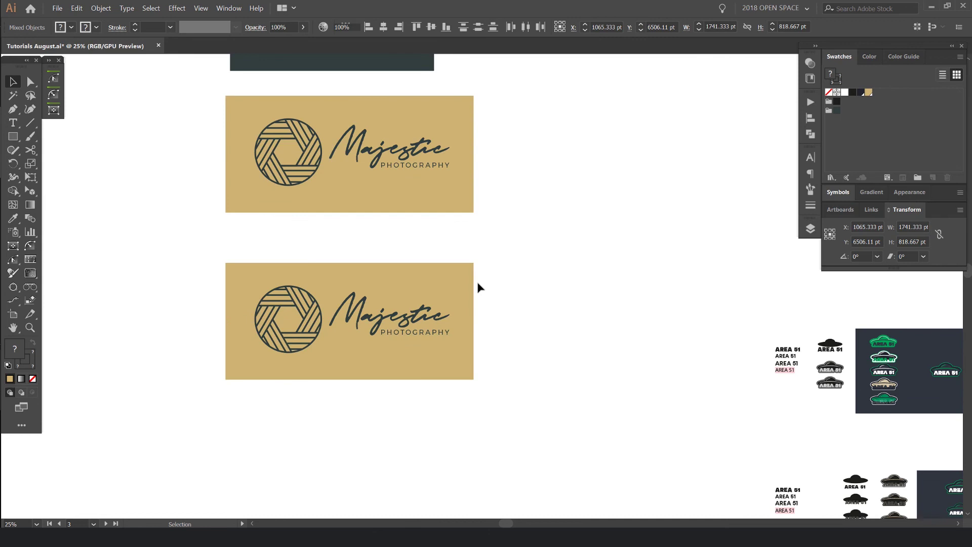
Step: Fill the lower card's background rectangle with the dark slate swatch and lock it
{"action": "left_click", "coordinate": [465, 284]}
{"action": "left_click", "coordinate": [836, 110]}
{"action": "key", "text": "space"}
{"action": "left_click_drag", "start_coordinate": [608, 210], "coordinate": [763, 120]}
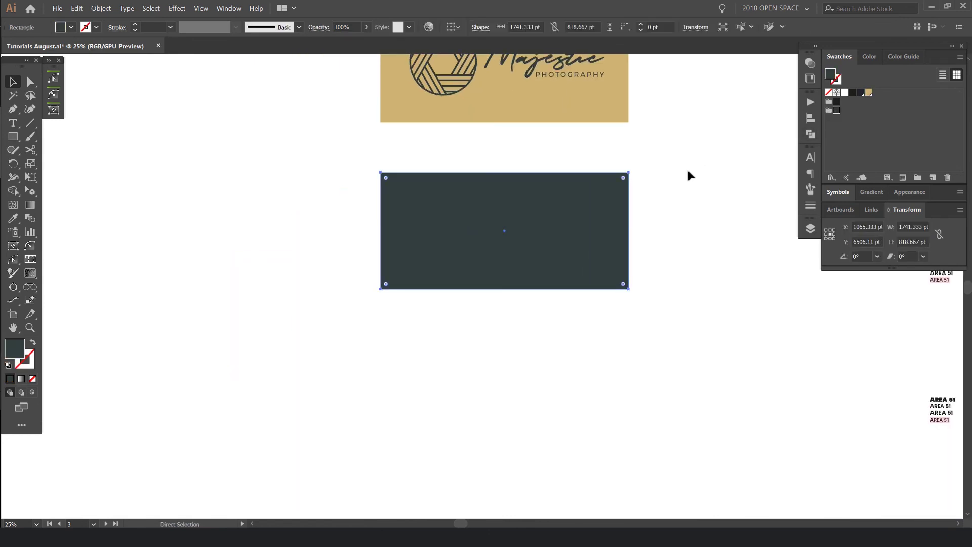
{"action": "key", "text": "ctrl+2"}
Step: Select the dark logo on the dark slate card and move it onto the empty canvas beside the card
{"action": "left_click_drag", "start_coordinate": [677, 175], "coordinate": [355, 290]}
{"action": "left_click_drag", "start_coordinate": [468, 234], "coordinate": [177, 212]}
{"action": "left_click_drag", "start_coordinate": [238, 188], "coordinate": [355, 184]}
{"action": "scroll", "coordinate": [292, 204], "scroll_direction": "up", "scroll_amount": 2}
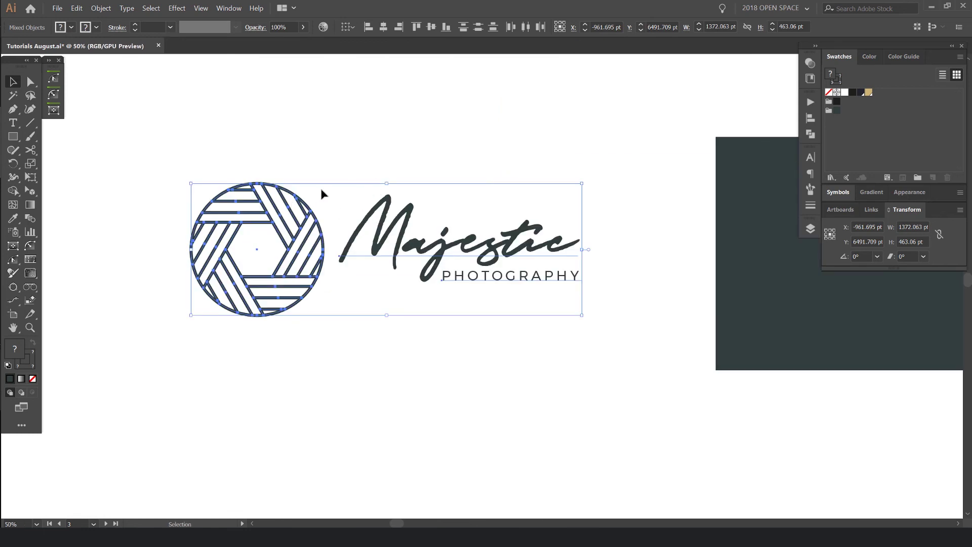
Step: Select the Majestic and PHOTOGRAPHY text lines of the moved logo and convert both to outlines
{"action": "scroll", "coordinate": [431, 249], "scroll_direction": "up", "scroll_amount": 2}
{"action": "scroll", "coordinate": [463, 232], "scroll_direction": "down", "scroll_amount": 2}
{"action": "left_click_drag", "start_coordinate": [432, 216], "coordinate": [629, 216]}
{"action": "scroll", "coordinate": [630, 214], "scroll_direction": "up", "scroll_amount": 2}
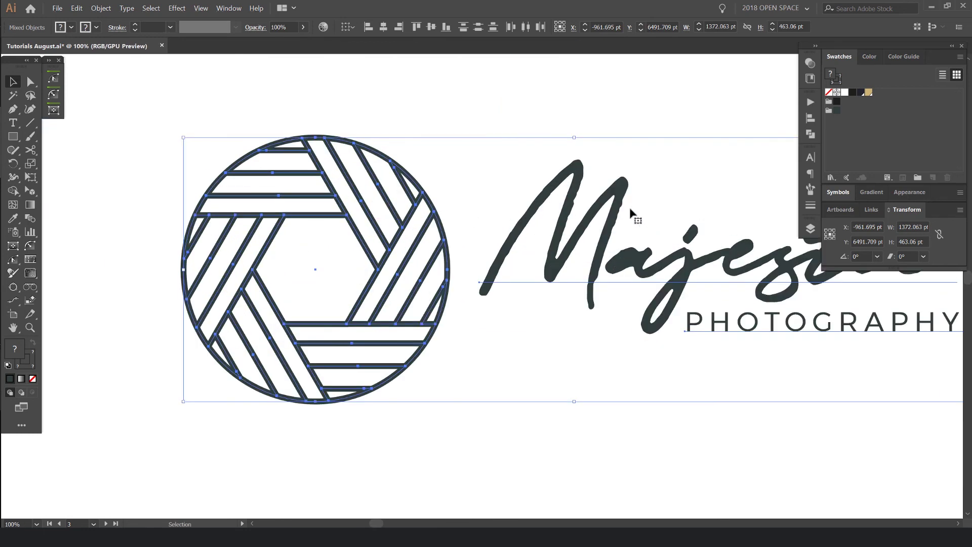
{"action": "left_click_drag", "start_coordinate": [713, 188], "coordinate": [461, 193]}
{"action": "left_click_drag", "start_coordinate": [488, 249], "coordinate": [553, 243]}
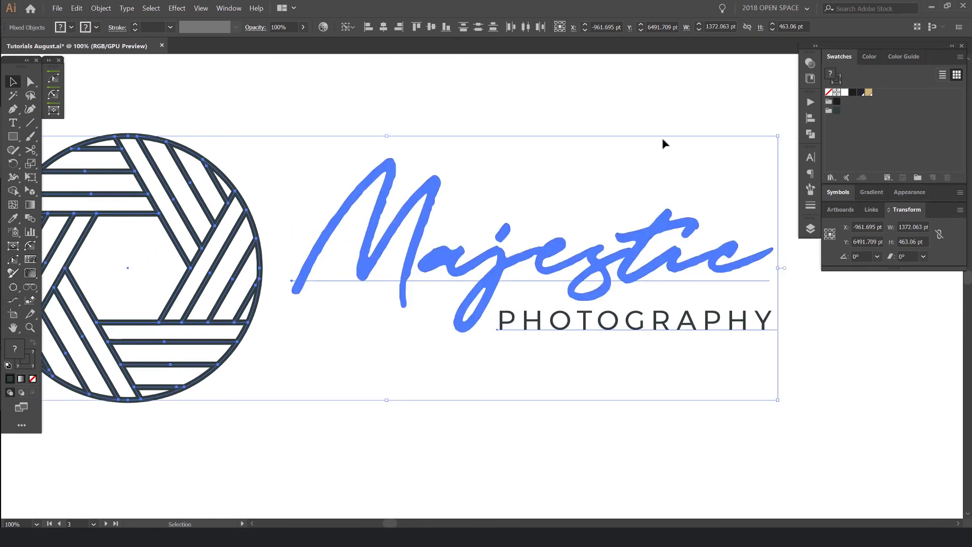
{"action": "mouse_move", "coordinate": [661, 139]}
{"action": "left_mouse_down"}
{"action": "mouse_move", "coordinate": [583, 197]}
{"action": "mouse_move", "coordinate": [559, 338]}
{"action": "left_mouse_up"}
{"action": "left_click", "coordinate": [536, 319], "text": "shift"}
{"action": "left_click", "coordinate": [126, 8]}
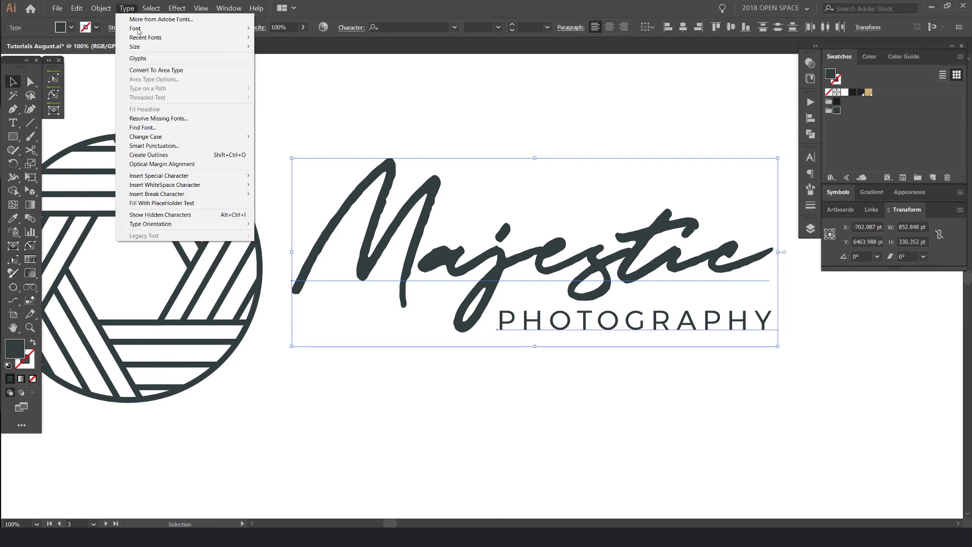
{"action": "left_click", "coordinate": [170, 161]}
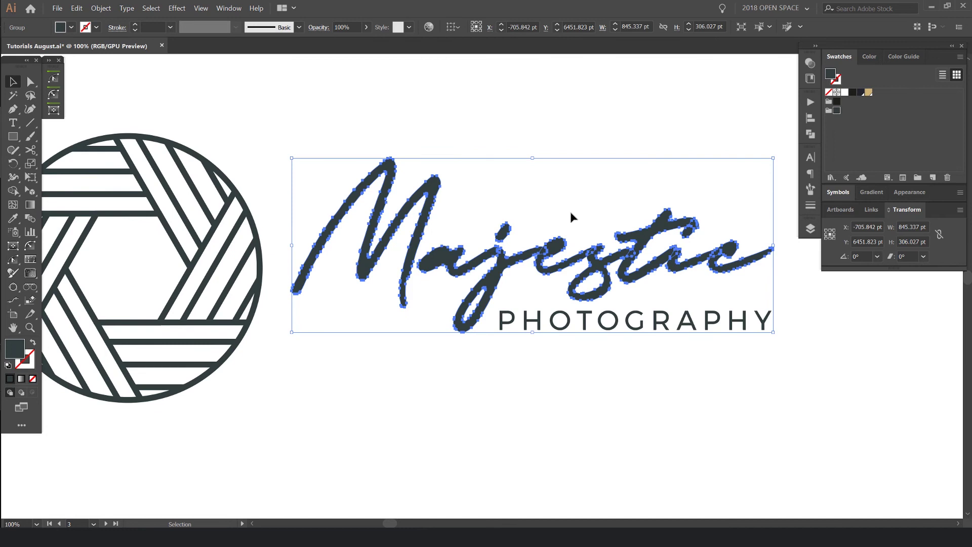
Step: Select the aperture icon beside the outlined wordmark and expand its fill and stroke
{"action": "scroll", "coordinate": [466, 191], "scroll_direction": "down", "scroll_amount": 2}
{"action": "left_click", "coordinate": [293, 203]}
{"action": "scroll", "coordinate": [293, 203], "scroll_direction": "up", "scroll_amount": 3}
{"action": "scroll", "coordinate": [293, 204], "scroll_direction": "down", "scroll_amount": 2}
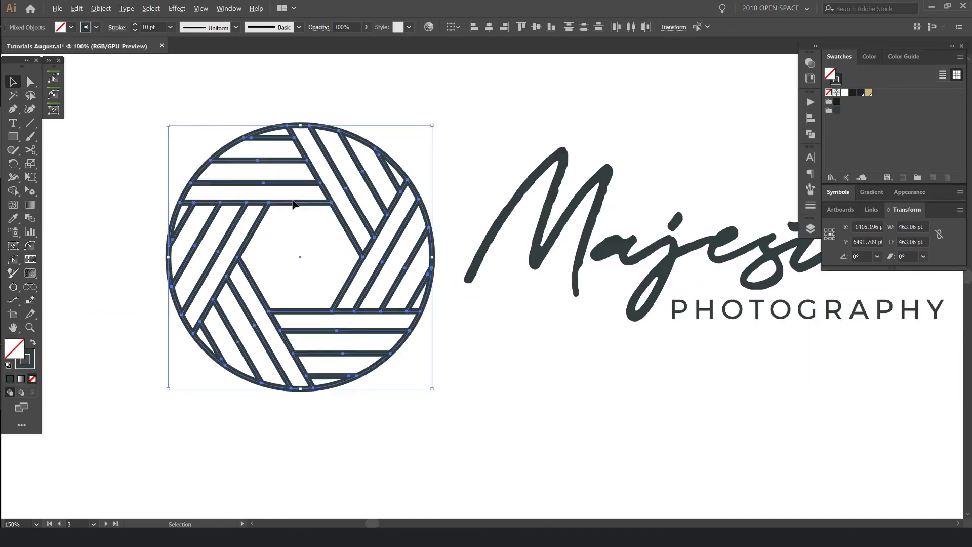
{"action": "left_click", "coordinate": [101, 8]}
{"action": "left_click", "coordinate": [116, 108]}
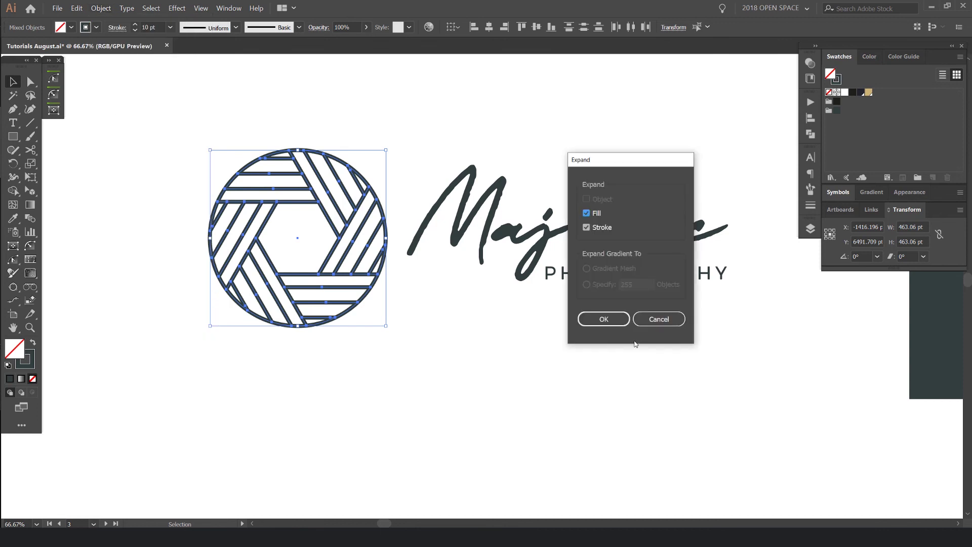
{"action": "left_click", "coordinate": [604, 319]}
{"action": "scroll", "coordinate": [282, 183], "scroll_direction": "up", "scroll_amount": 3}
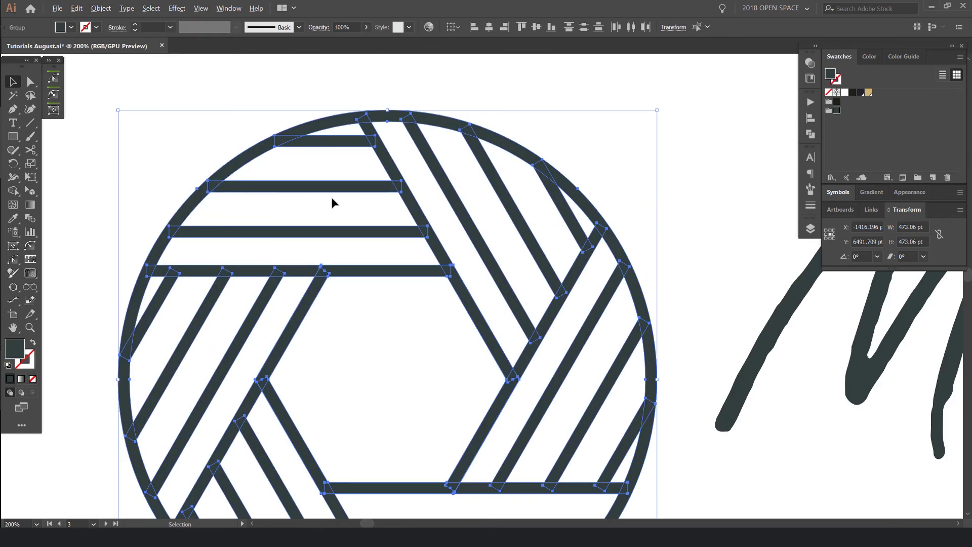
Step: Unite the expanded aperture icon shapes into a single shape with Pathfinder
{"action": "scroll", "coordinate": [395, 195], "scroll_direction": "down", "scroll_amount": 3}
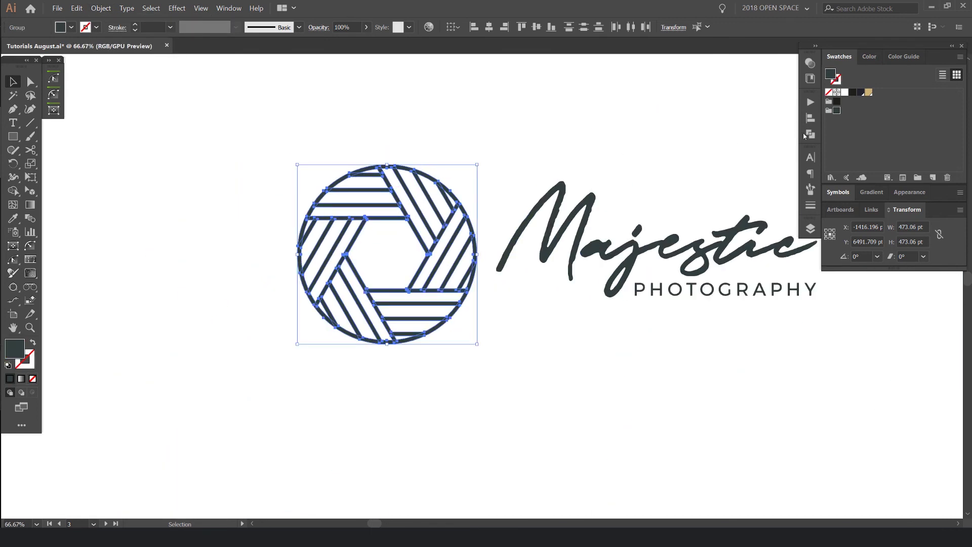
{"action": "left_click", "coordinate": [806, 135]}
{"action": "scroll", "coordinate": [436, 210], "scroll_direction": "up", "scroll_amount": 2}
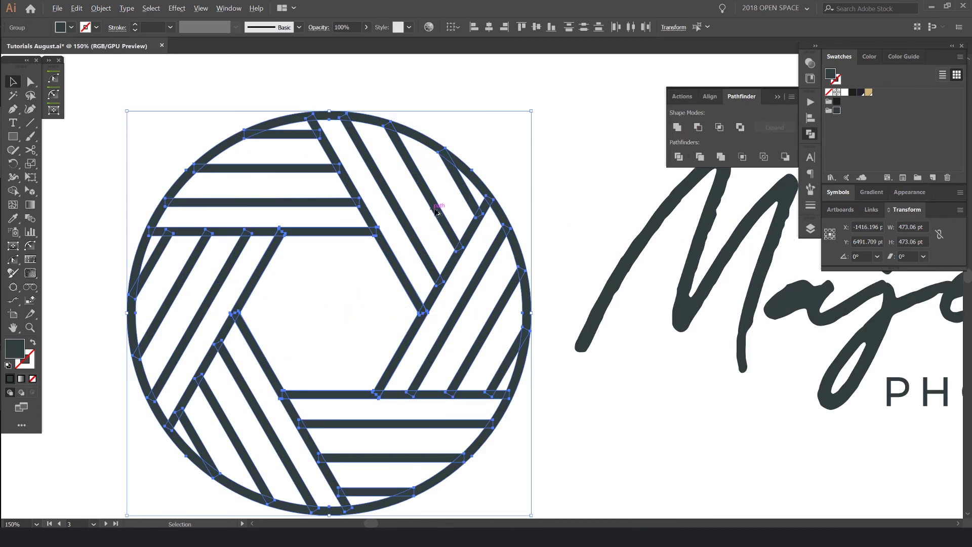
{"action": "left_click", "coordinate": [677, 126]}
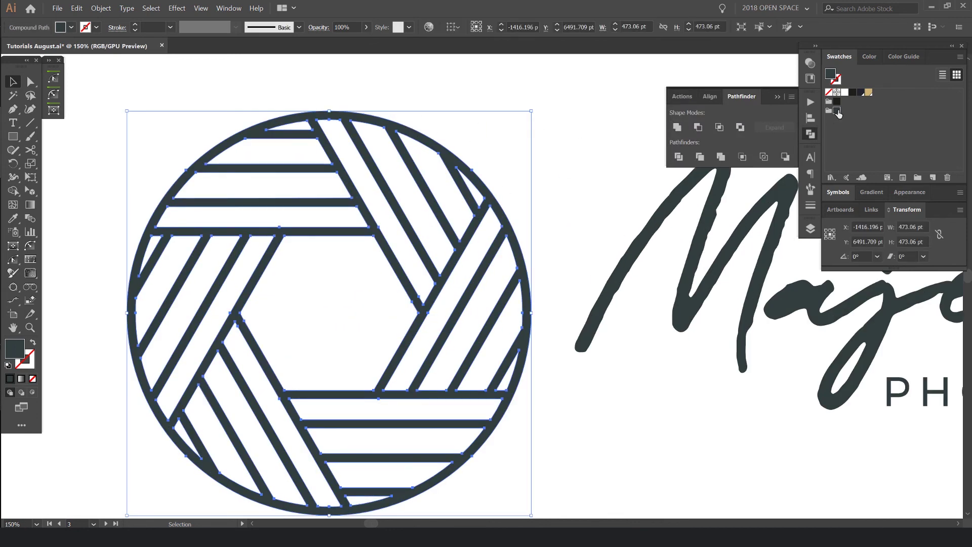
Step: Fill the united aperture icon and the outlined Majestic PHOTOGRAPHY wordmark with the gold swatch
{"action": "left_click", "coordinate": [861, 94]}
{"action": "left_click", "coordinate": [869, 93]}
{"action": "left_click", "coordinate": [550, 106]}
{"action": "scroll", "coordinate": [481, 149], "scroll_direction": "down", "scroll_amount": 3}
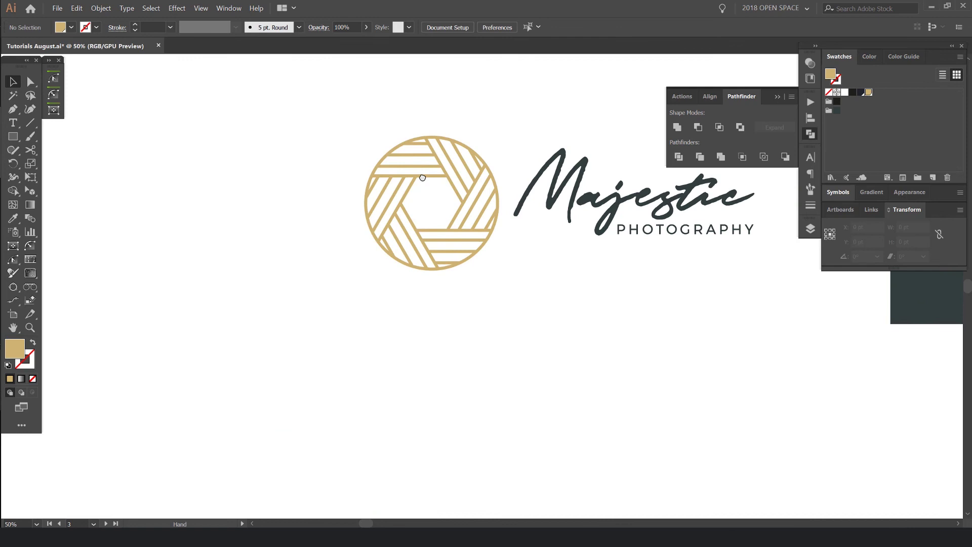
{"action": "left_click_drag", "start_coordinate": [606, 146], "coordinate": [480, 195]}
{"action": "left_click", "coordinate": [503, 305]}
{"action": "left_click", "coordinate": [703, 181]}
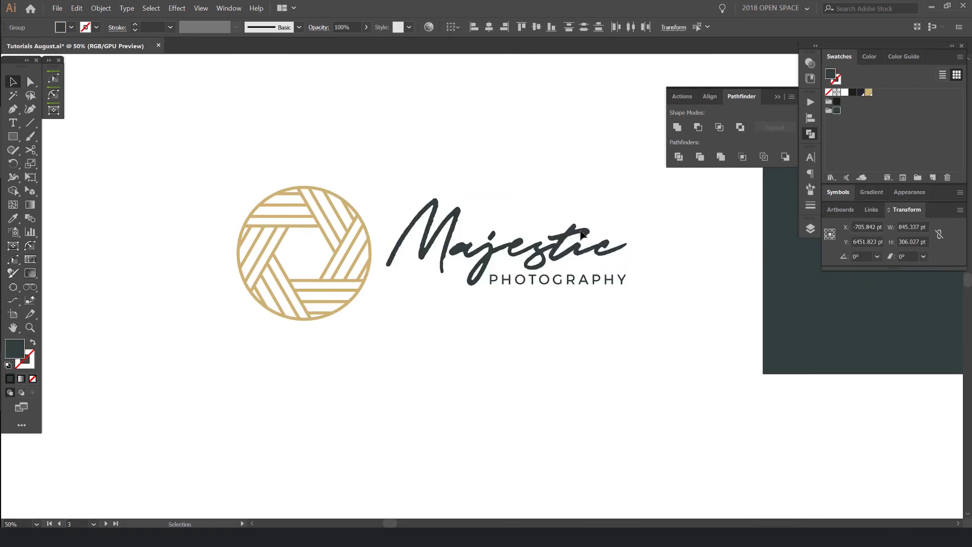
{"action": "left_click", "coordinate": [497, 298]}
{"action": "left_click", "coordinate": [867, 93]}
{"action": "left_click", "coordinate": [560, 113]}
Step: Select the whole gold logo and move it onto the centre of the dark slate card
{"action": "left_click_drag", "start_coordinate": [611, 151], "coordinate": [238, 314]}
{"action": "scroll", "coordinate": [415, 215], "scroll_direction": "down", "scroll_amount": 1}
{"action": "left_click_drag", "start_coordinate": [317, 283], "coordinate": [707, 281]}
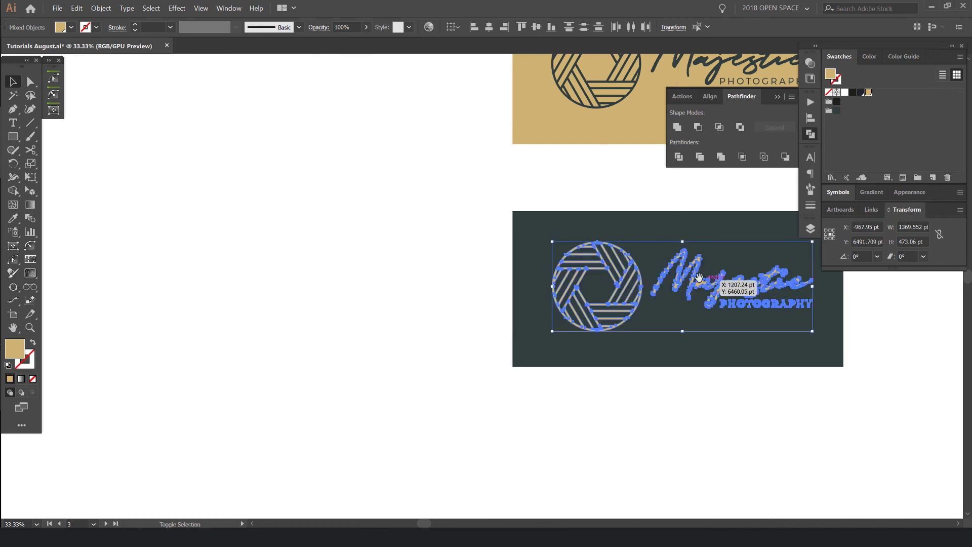
{"action": "left_click_drag", "start_coordinate": [823, 277], "coordinate": [618, 284]}
{"action": "left_click", "coordinate": [695, 217]}
{"action": "scroll", "coordinate": [622, 219], "scroll_direction": "up", "scroll_amount": 1}
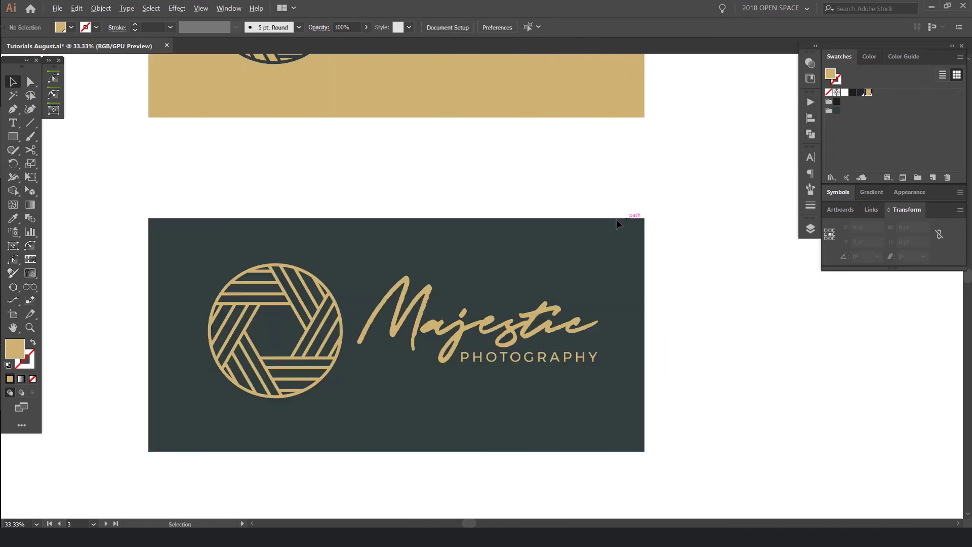
Step: Hide the interface panels and examine the gold logo on the dark slate card alongside the gold card version
{"action": "left_click_drag", "start_coordinate": [616, 220], "coordinate": [676, 154]}
{"action": "key", "text": "Tab"}
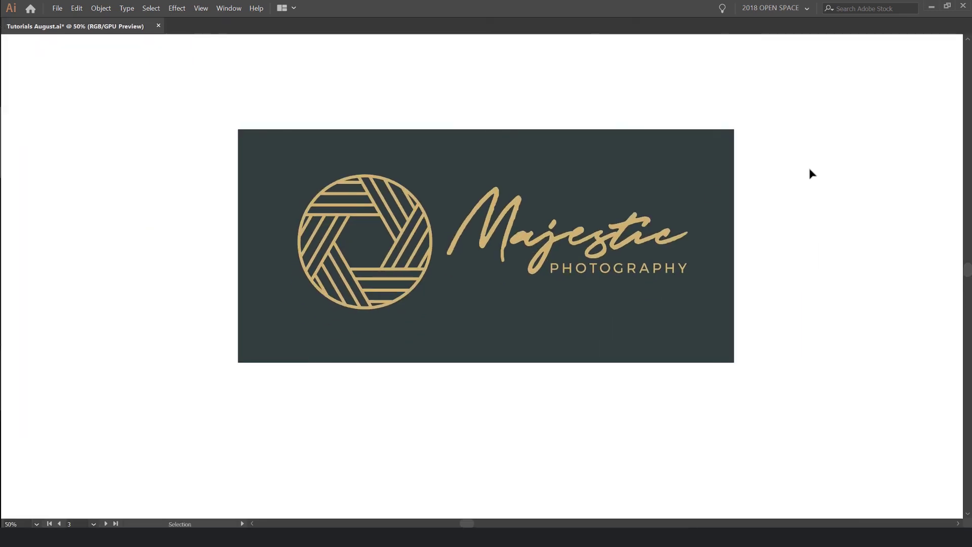
{"action": "left_click", "coordinate": [385, 206]}
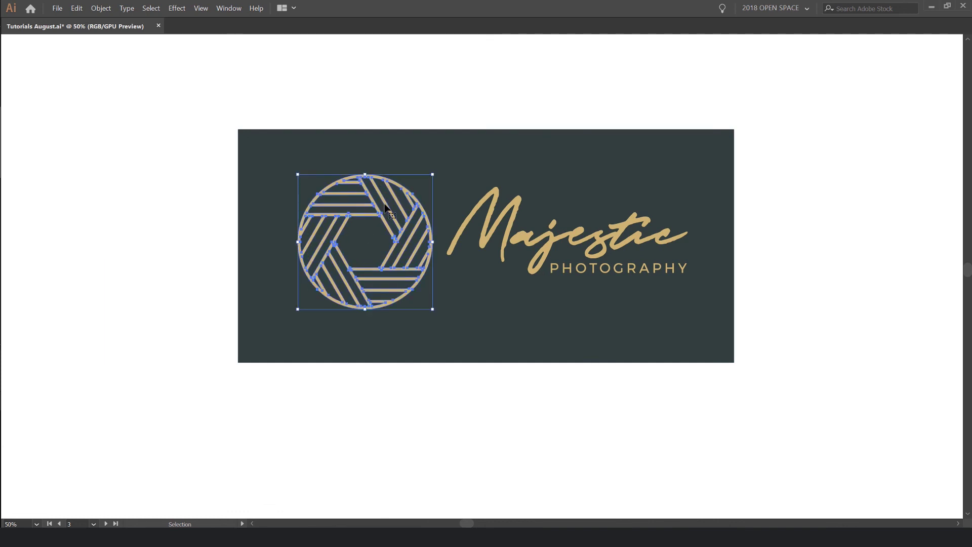
{"action": "left_click", "coordinate": [511, 117]}
{"action": "scroll", "coordinate": [513, 115], "scroll_direction": "down", "scroll_amount": 3}
{"action": "scroll", "coordinate": [480, 167], "scroll_direction": "up", "scroll_amount": 2}
{"action": "left_click_drag", "start_coordinate": [490, 127], "coordinate": [561, 189]}
{"action": "scroll", "coordinate": [607, 186], "scroll_direction": "down", "scroll_amount": 3}
{"action": "left_click_drag", "start_coordinate": [846, 162], "coordinate": [650, 160]}
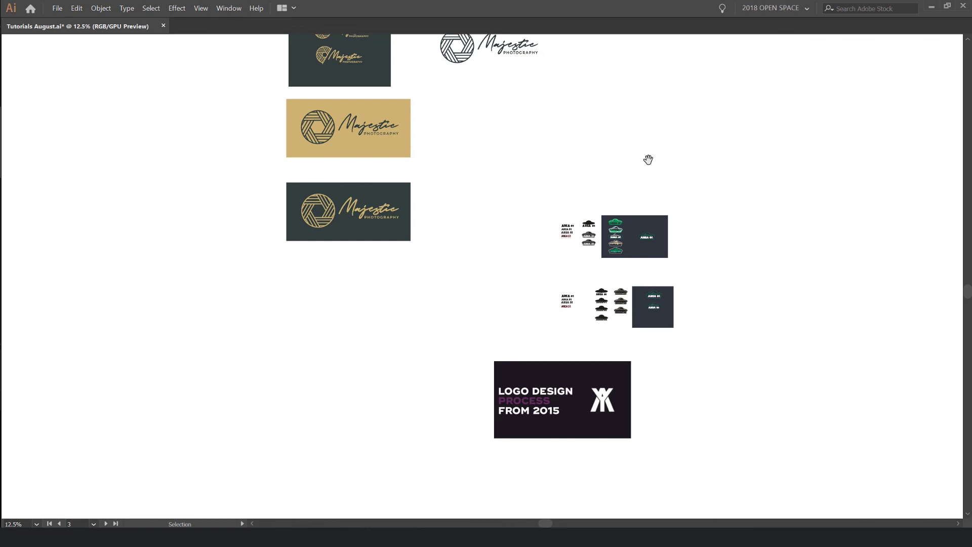
{"action": "left_click_drag", "start_coordinate": [394, 193], "coordinate": [467, 250]}
{"action": "scroll", "coordinate": [466, 249], "scroll_direction": "up", "scroll_amount": 2}
{"action": "scroll", "coordinate": [538, 258], "scroll_direction": "up", "scroll_amount": 3}
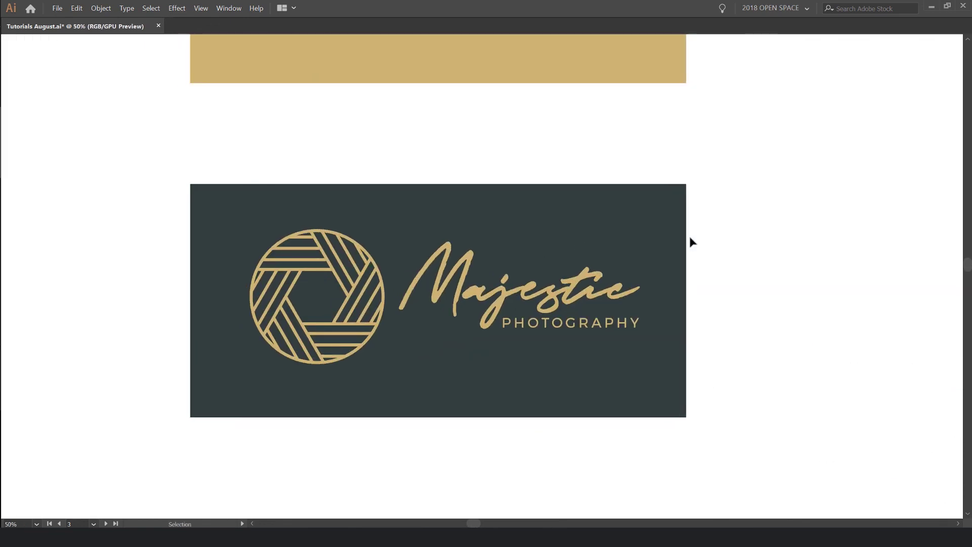